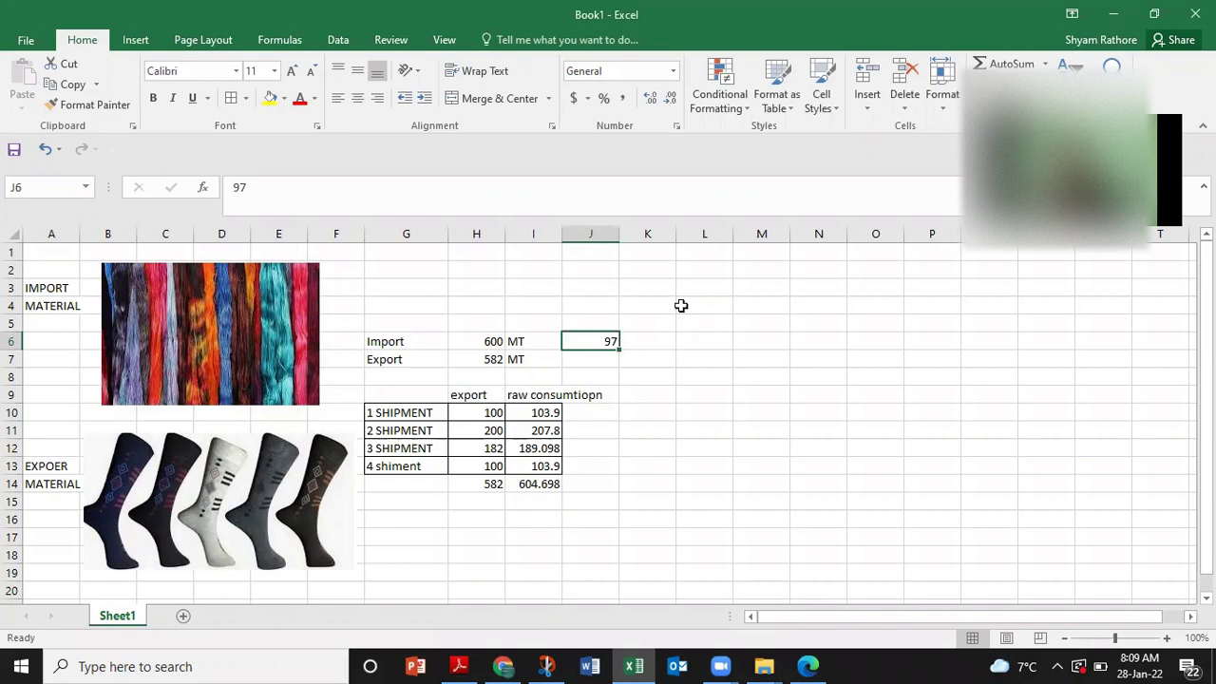
Look over the import and export summary and the raw consumption heading of the shipment table
click(558, 416)
key(Left)
key(Up)
key(Up)
key(Left)
key(Up)
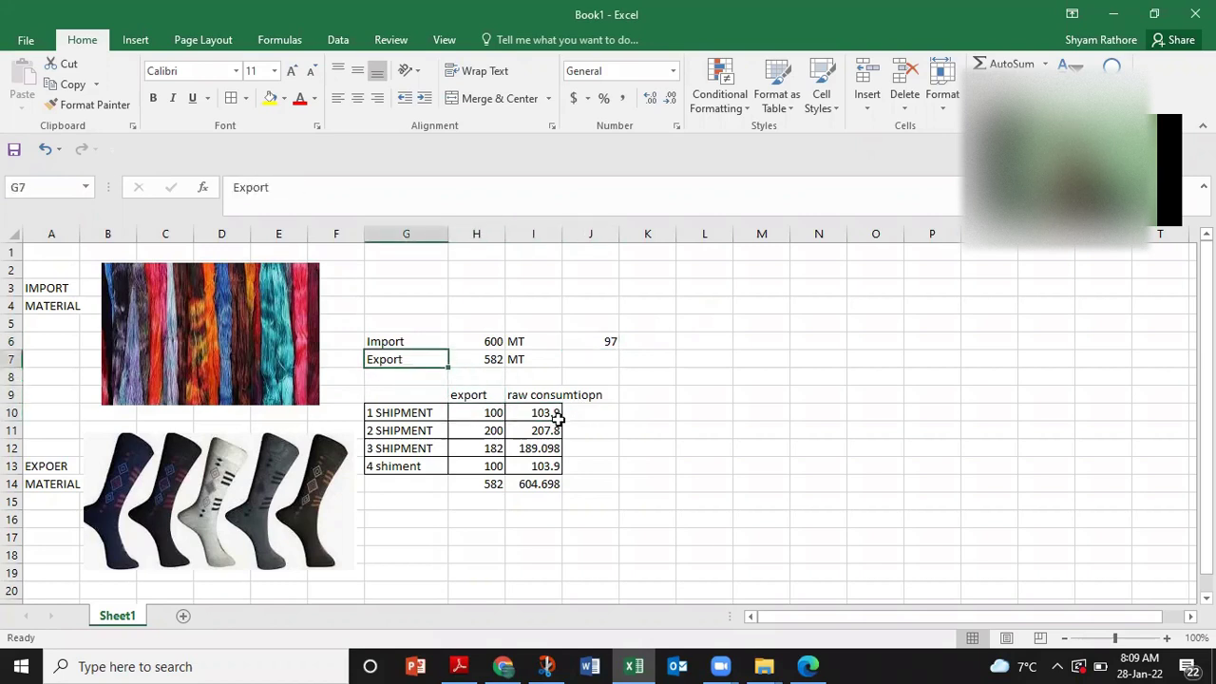
click(592, 443)
key(Up)
key(Up)
key(Left)
key(Up)
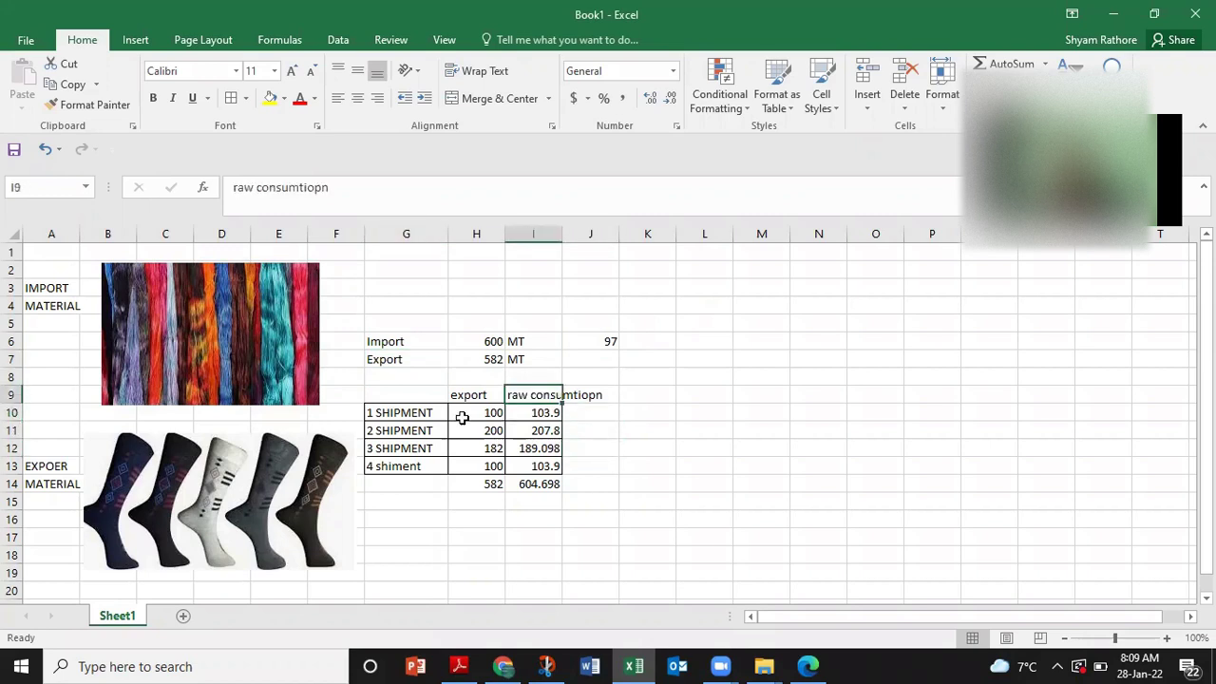
Examine the import material label and yarn picture together with the import quantity and its unit in row 6
click(51, 309)
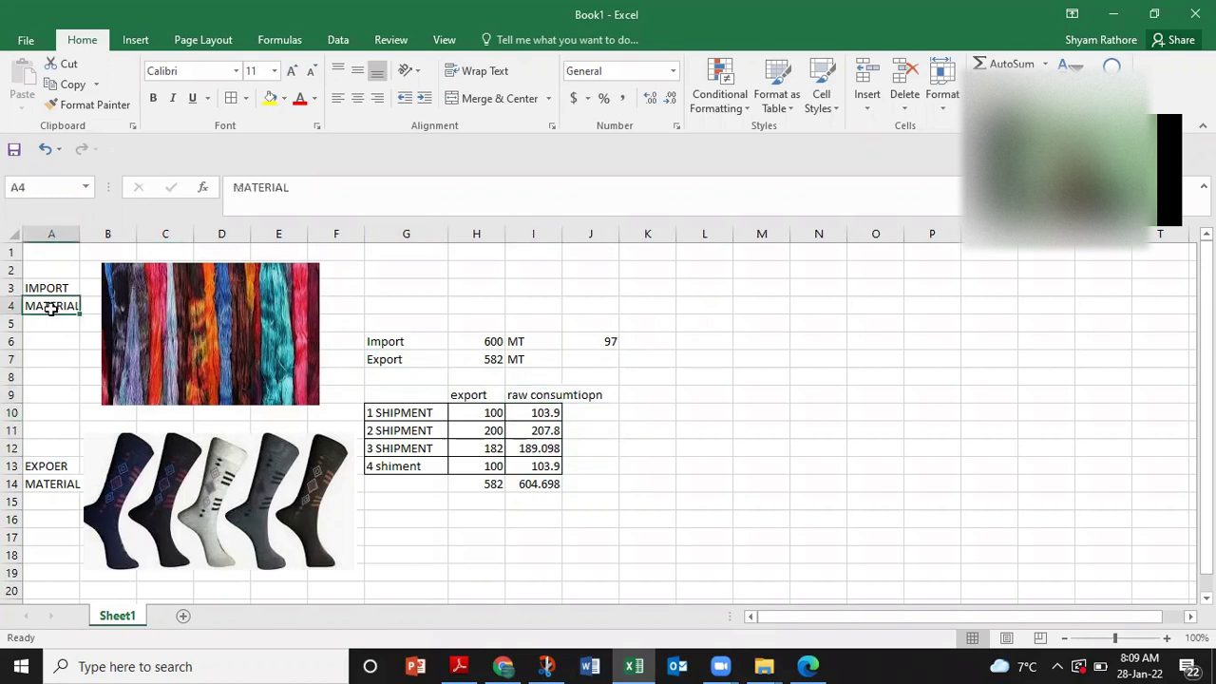
click(160, 347)
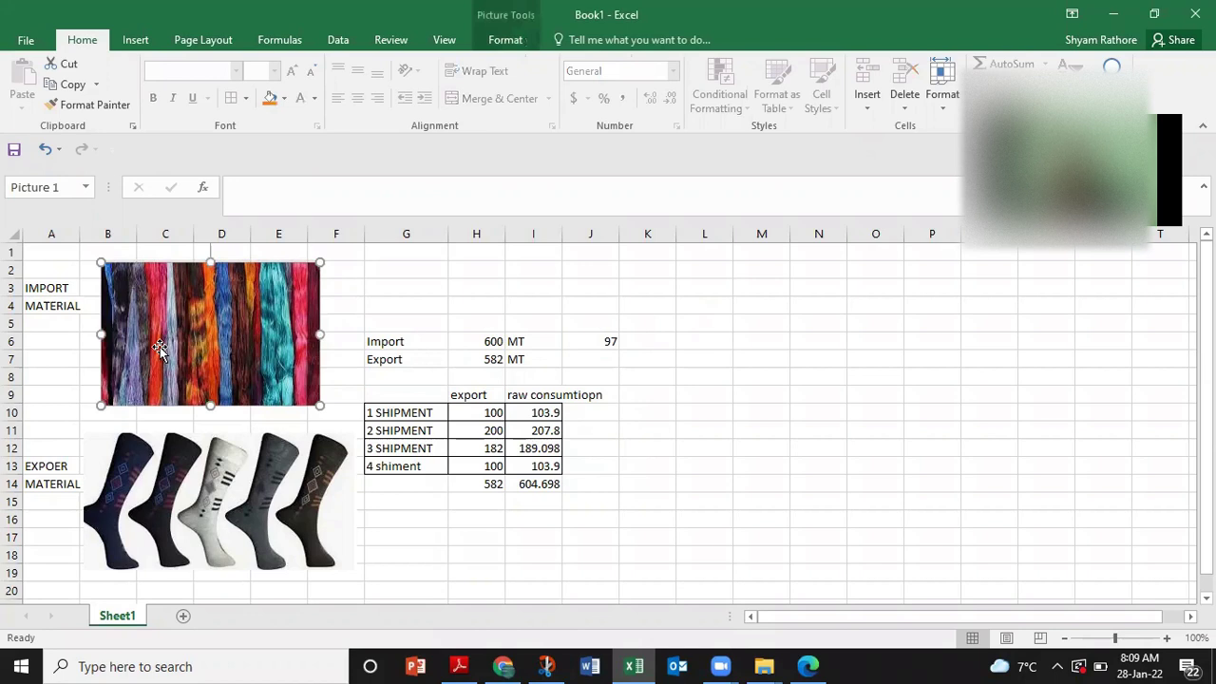
click(380, 333)
key(Right)
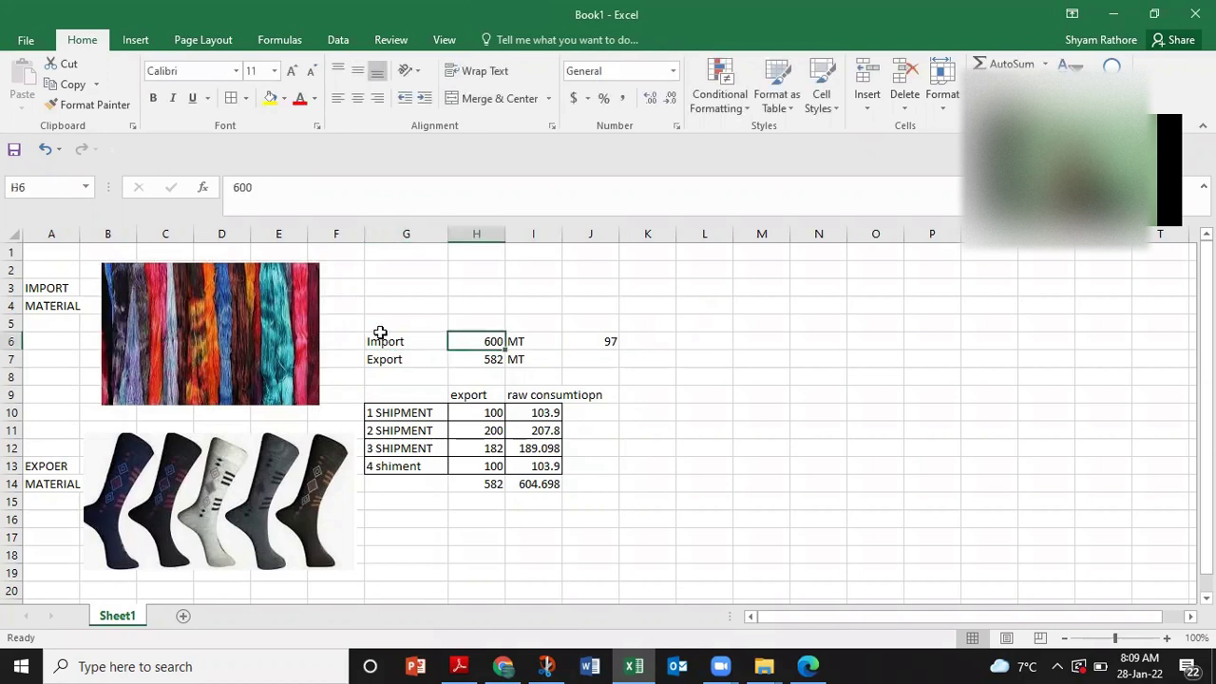
key(Right)
key(Left)
key(Right)
key(Left)
key(Down)
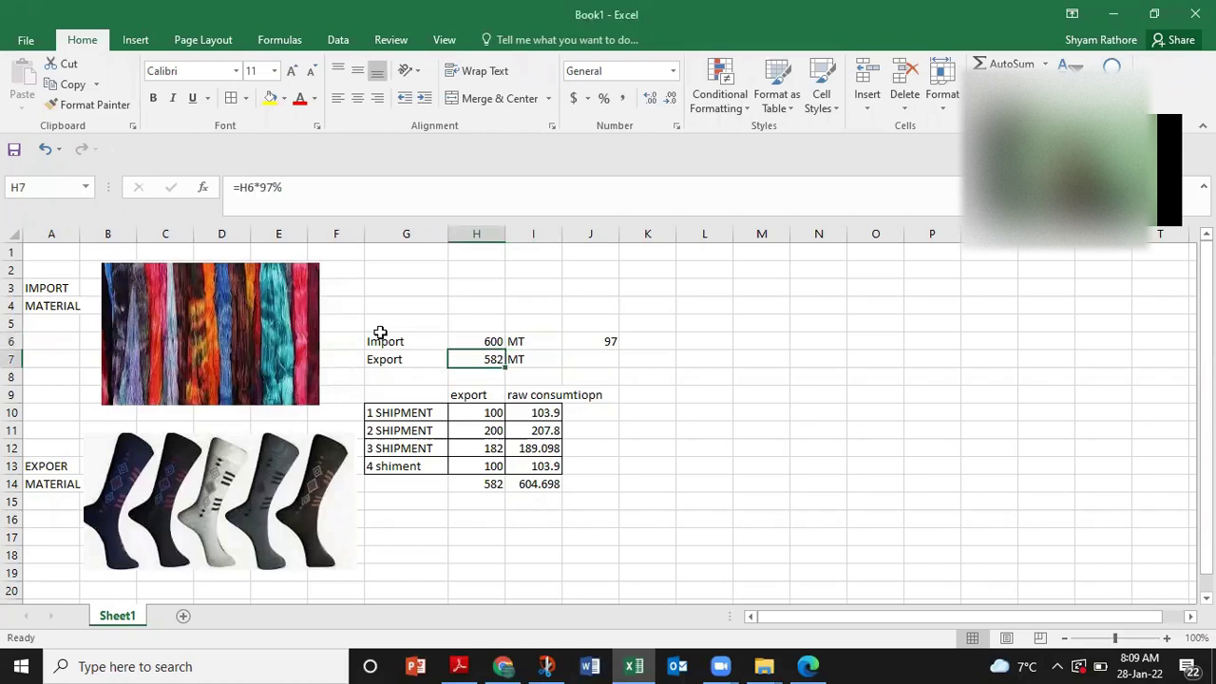
Compare the import quantity in H6 with the export quantity formula in H7
key(Left)
key(Up)
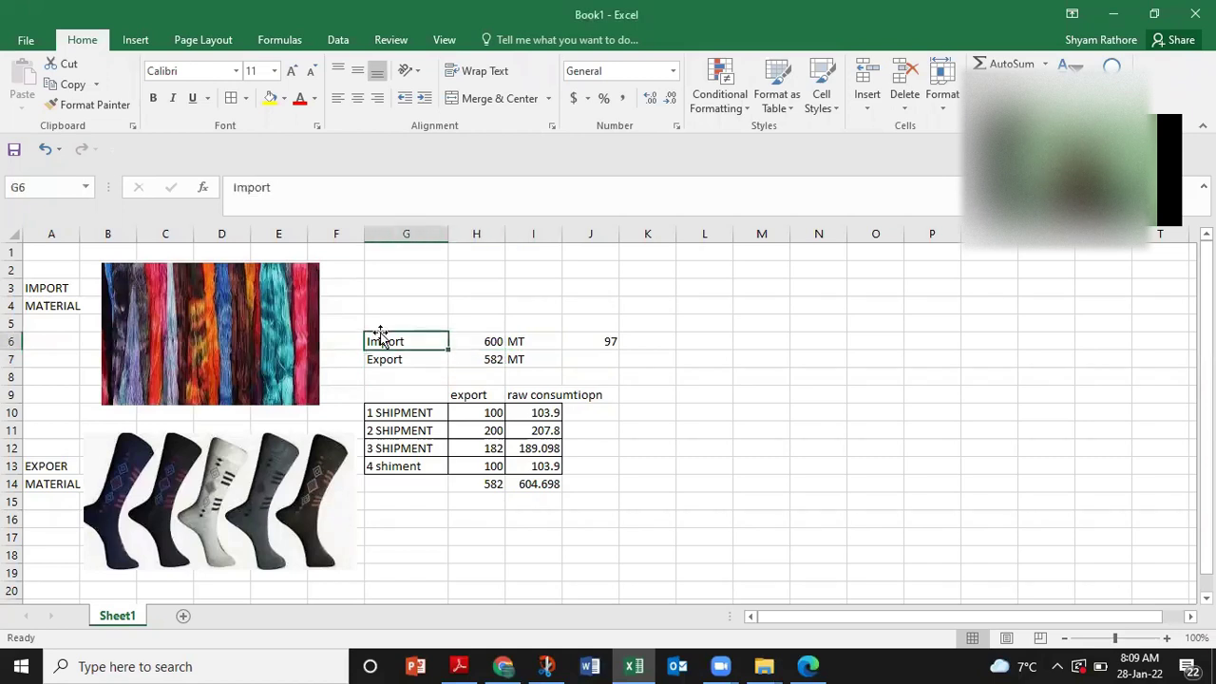
key(Right)
key(Down)
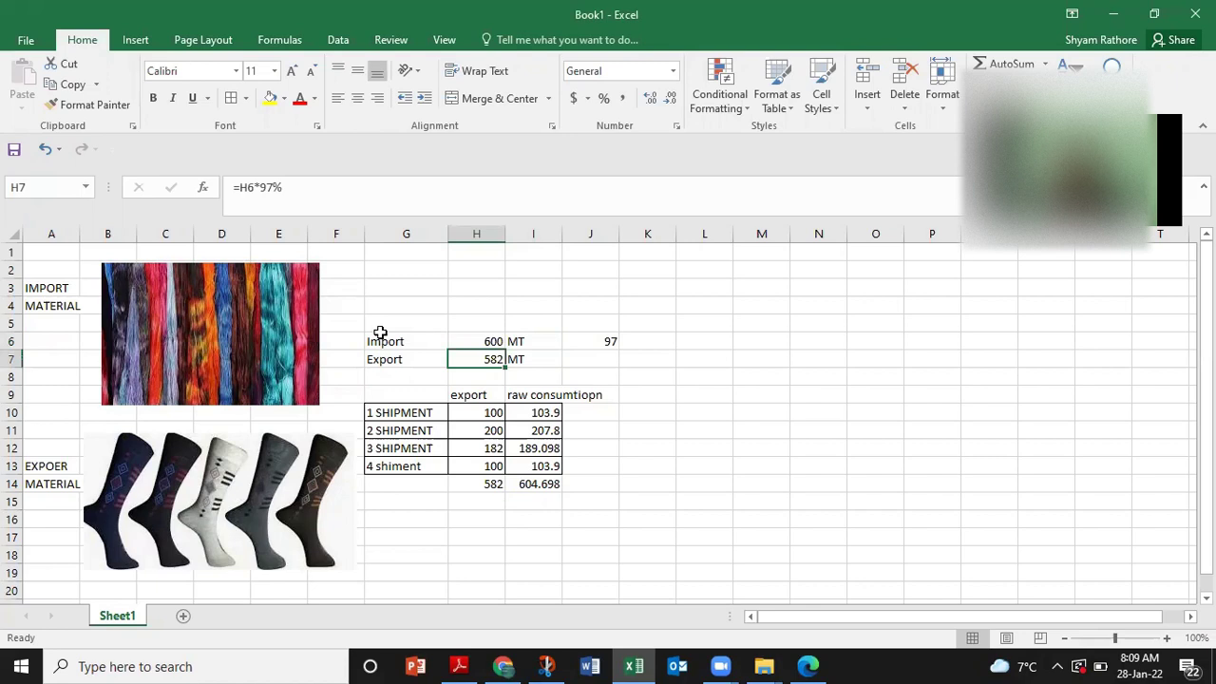
key(Down)
key(Up)
key(Up)
key(Down)
key(Right)
key(Up)
key(Left)
key(Left)
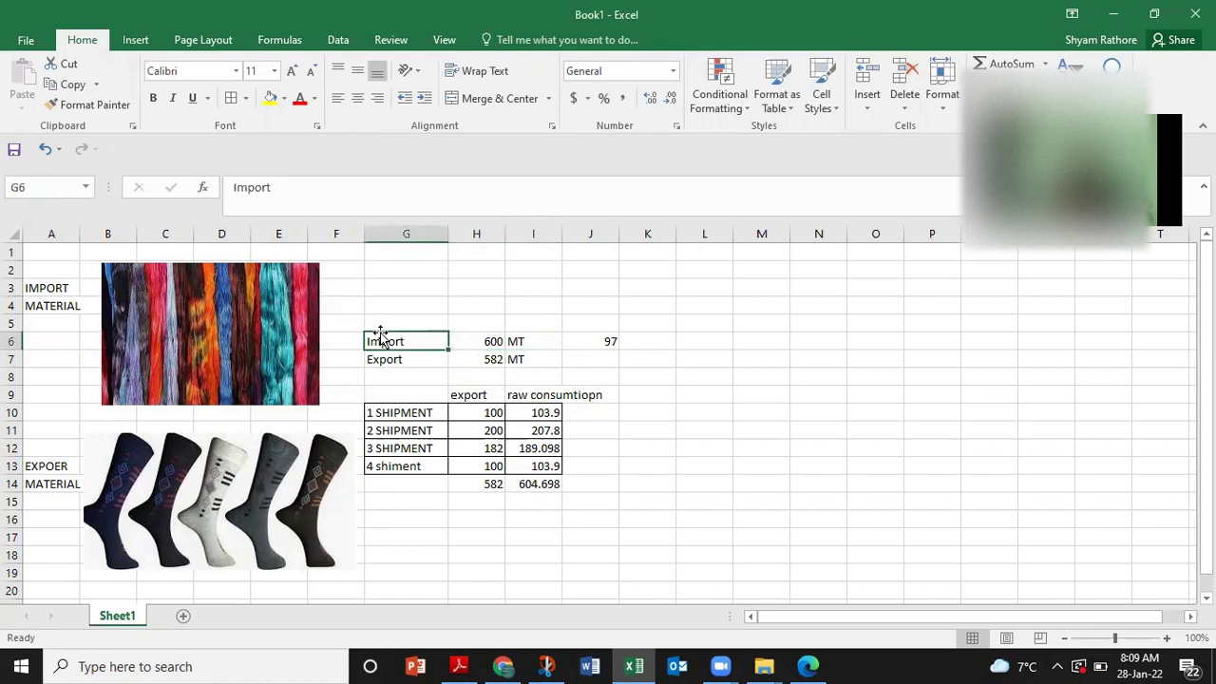
Highlight the Import and Export rows with their quantities in G6:H7 for review, and clear the selection
click(467, 303)
key(Left)
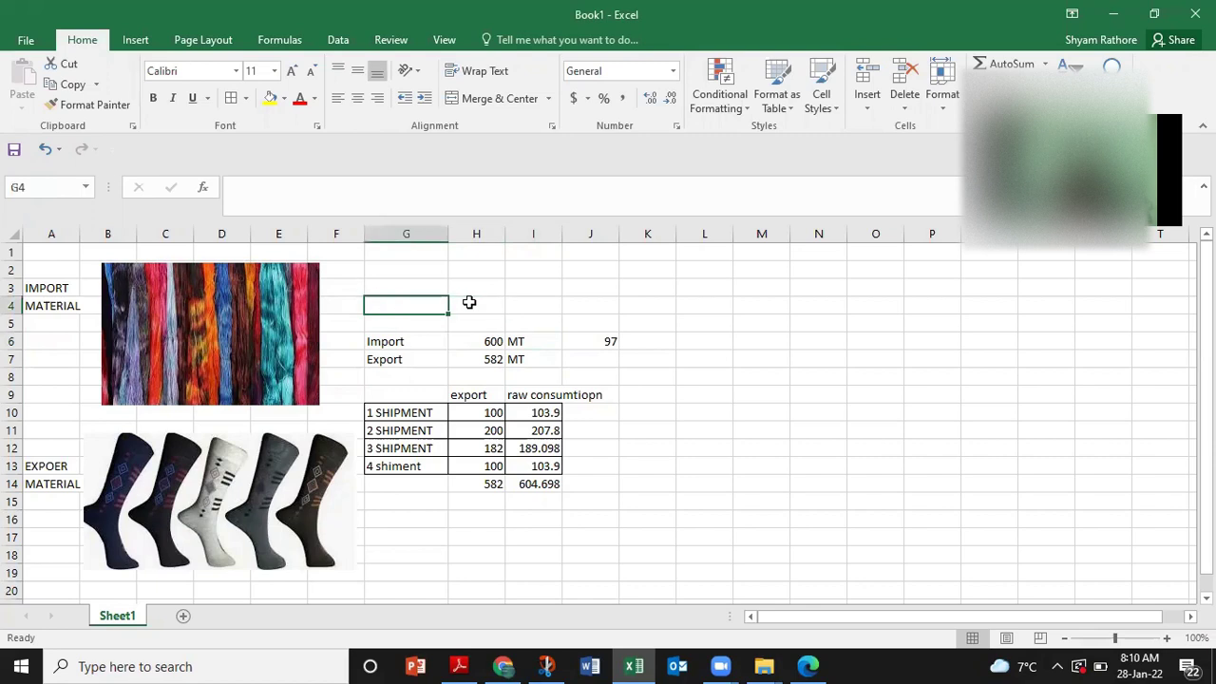
key(Down)
key(Down)
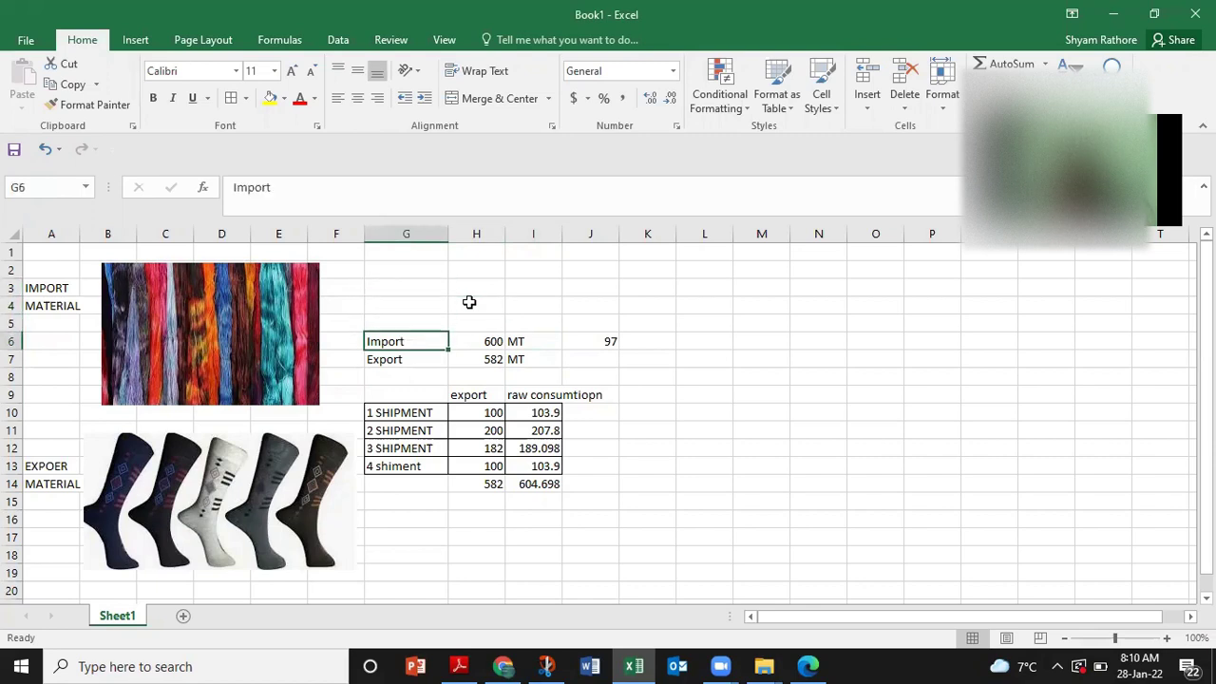
key(shift+Right)
key(Down)
key(Up)
key(shift+Right)
key(shift+Down)
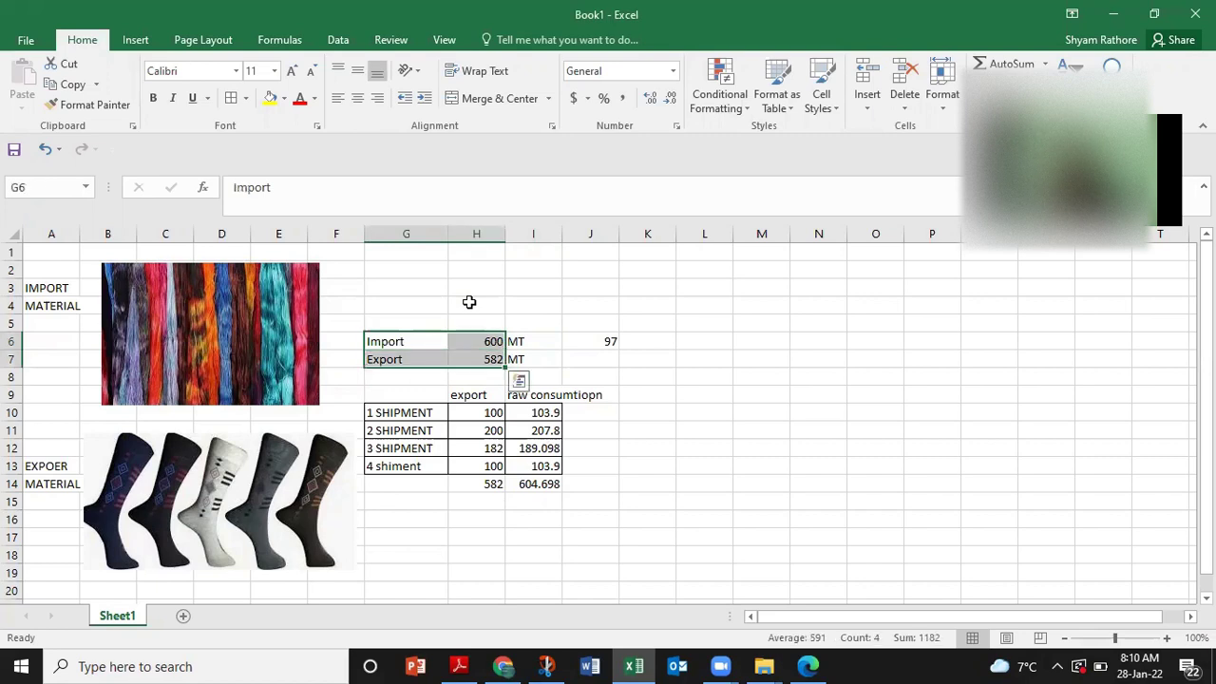
click(469, 302)
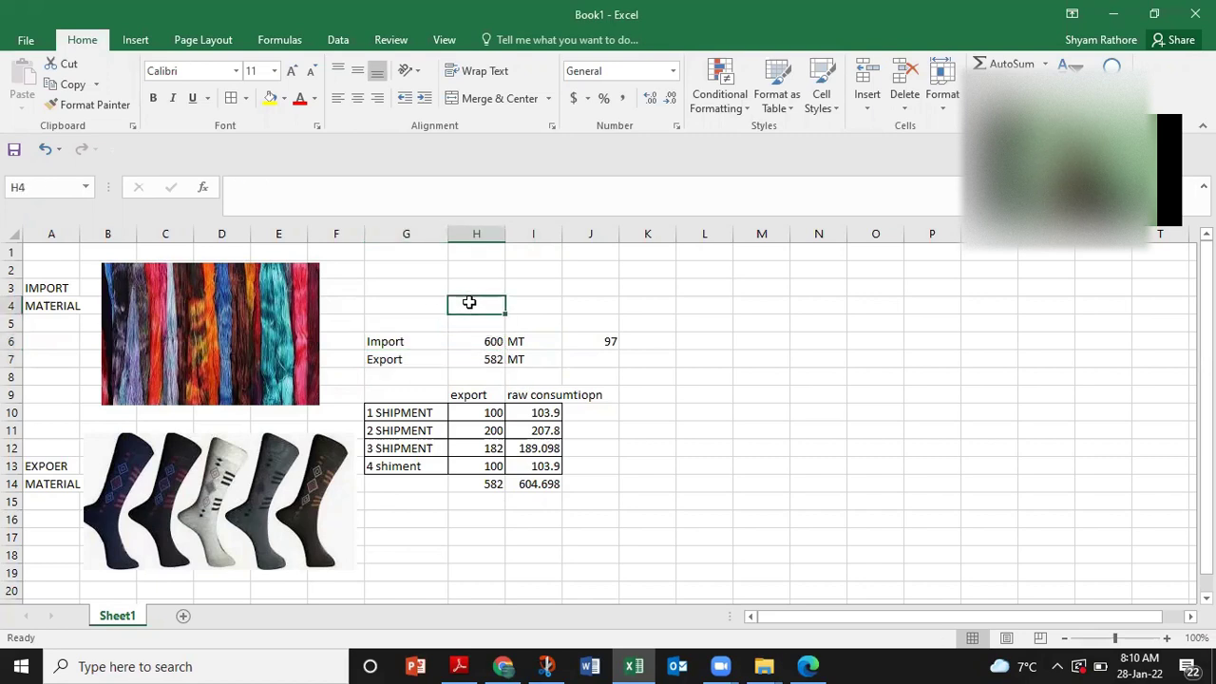
key(Left)
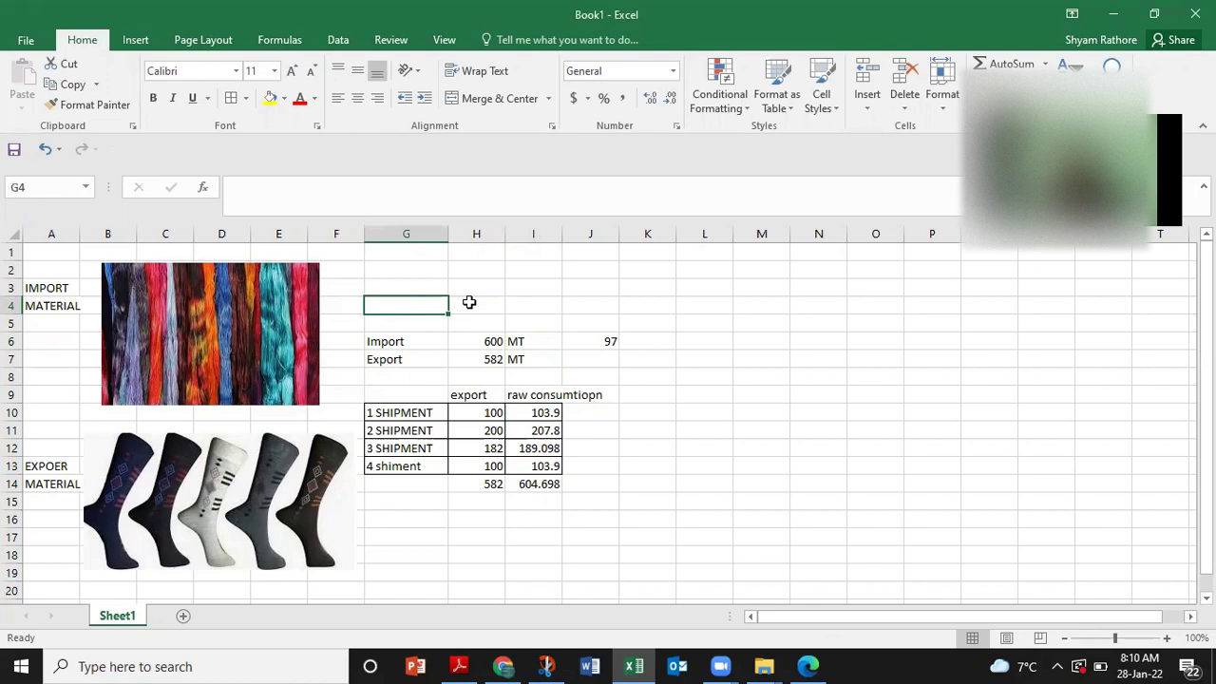
key(Down)
key(Down)
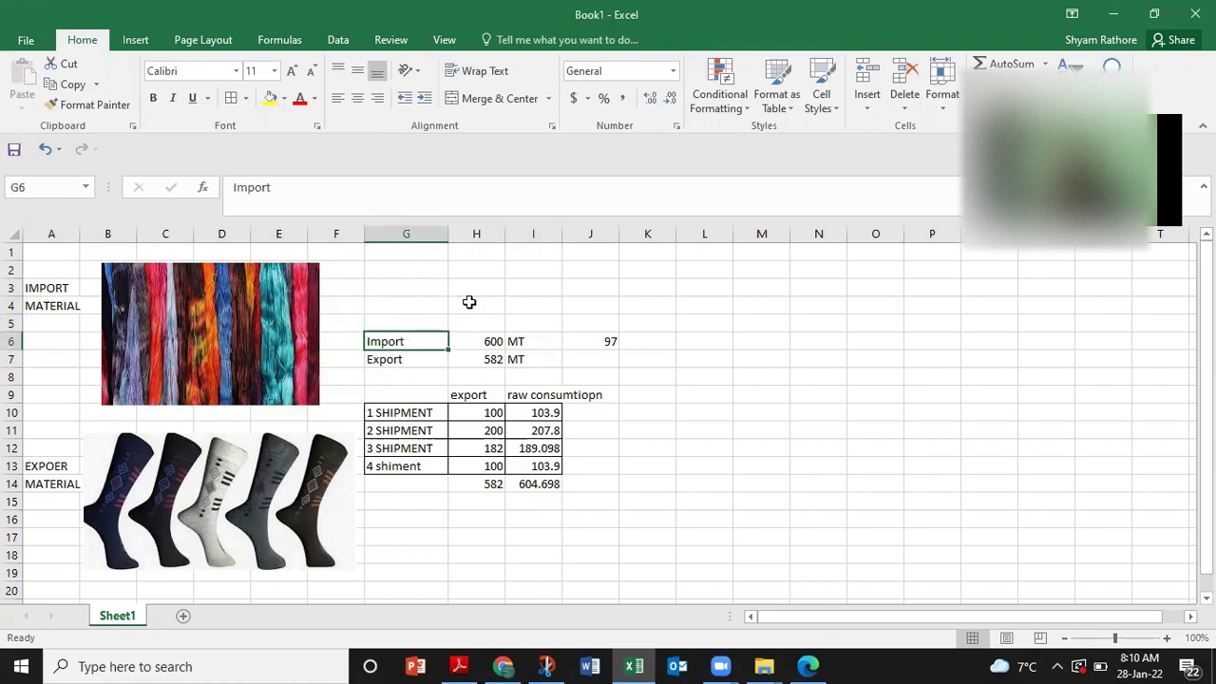
key(shift+Right)
key(shift+Down)
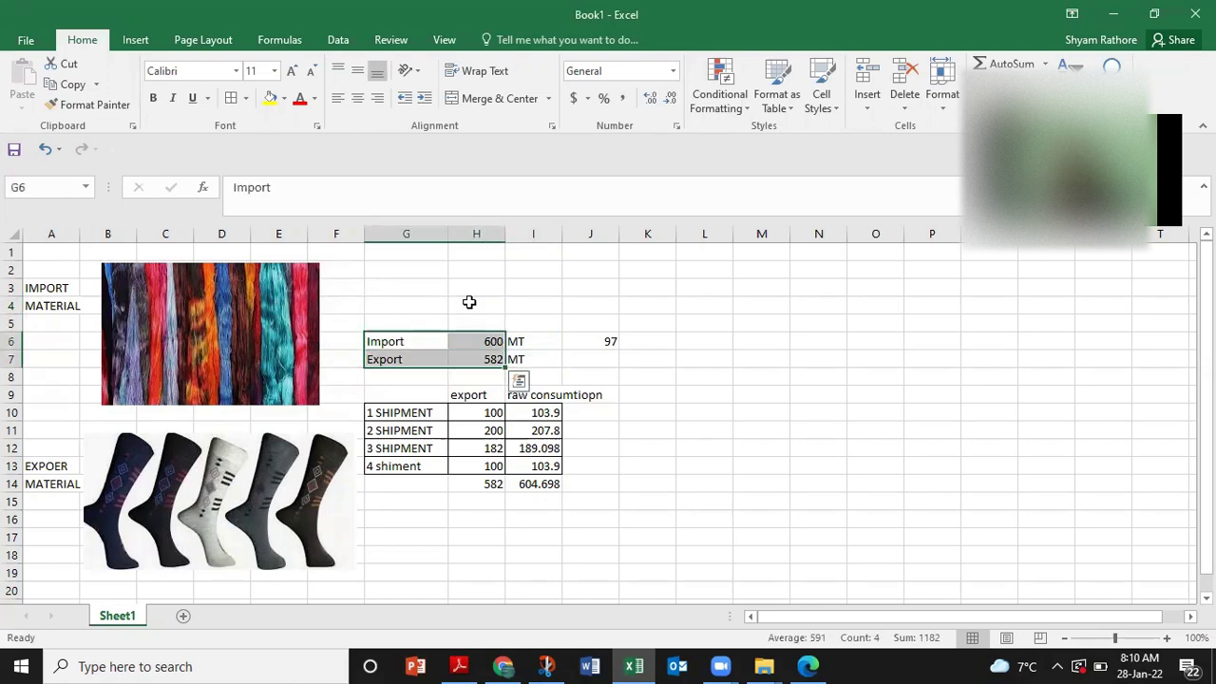
click(469, 302)
key(Left)
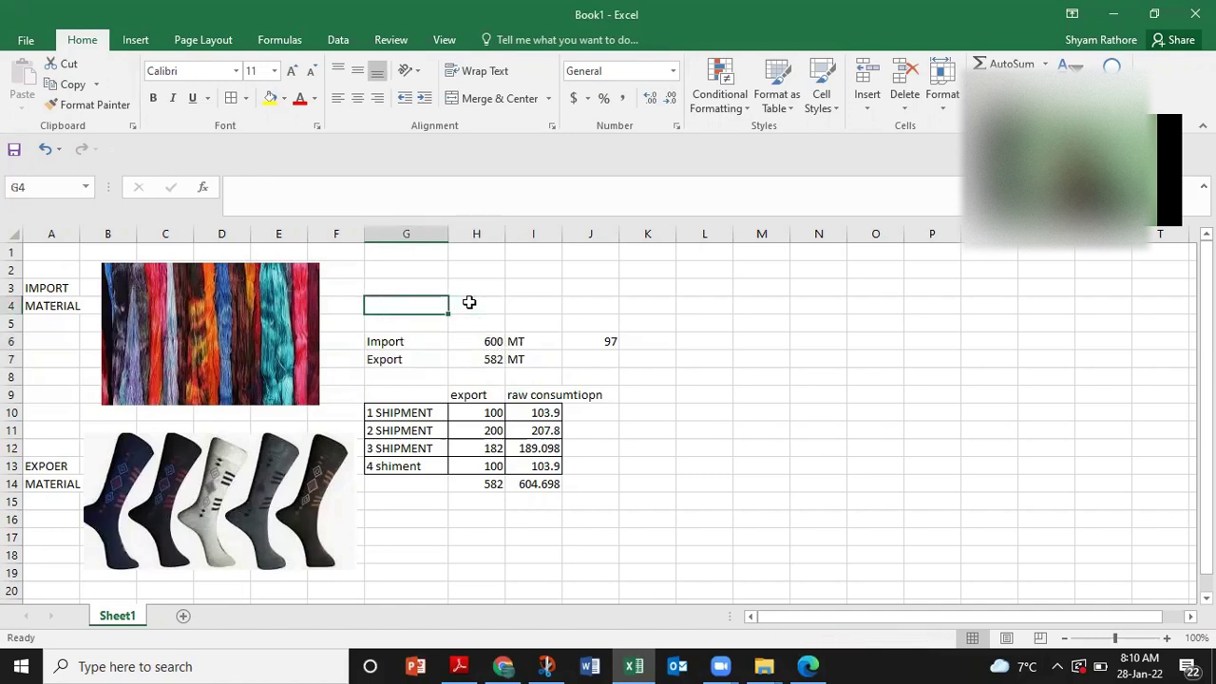
Examine the yarn picture alongside the import label, quantity and percentage cell in row 6
click(296, 332)
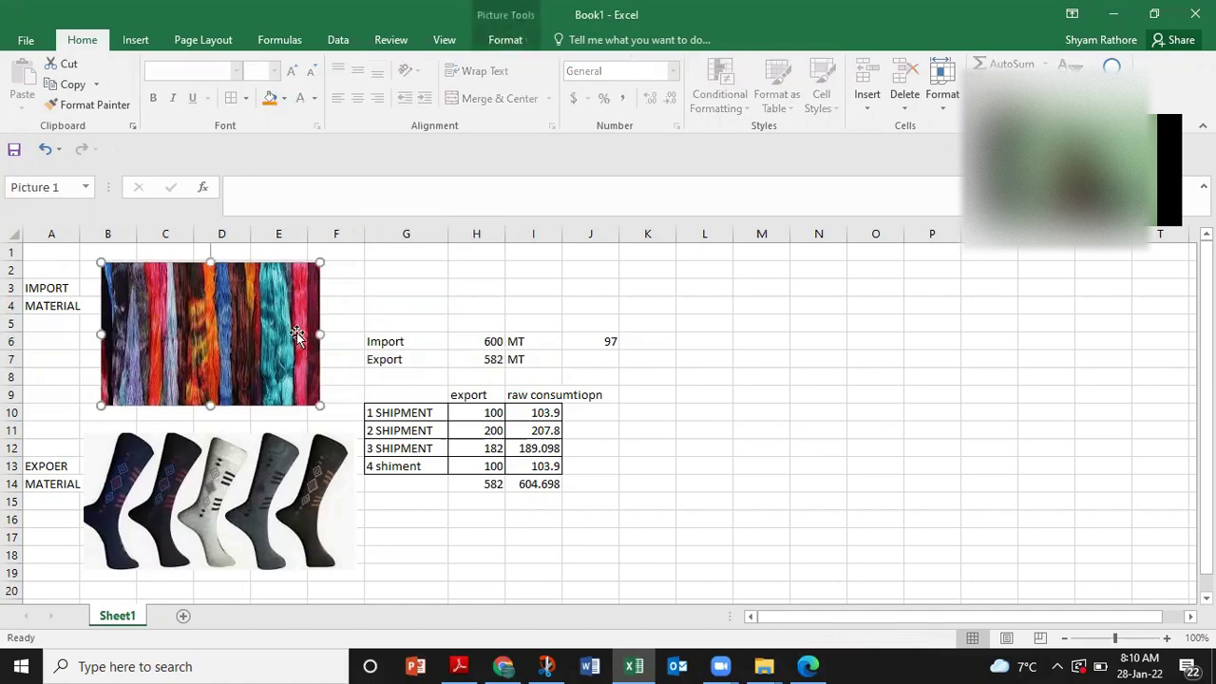
drag(296, 332, 298, 333)
click(483, 341)
key(Left)
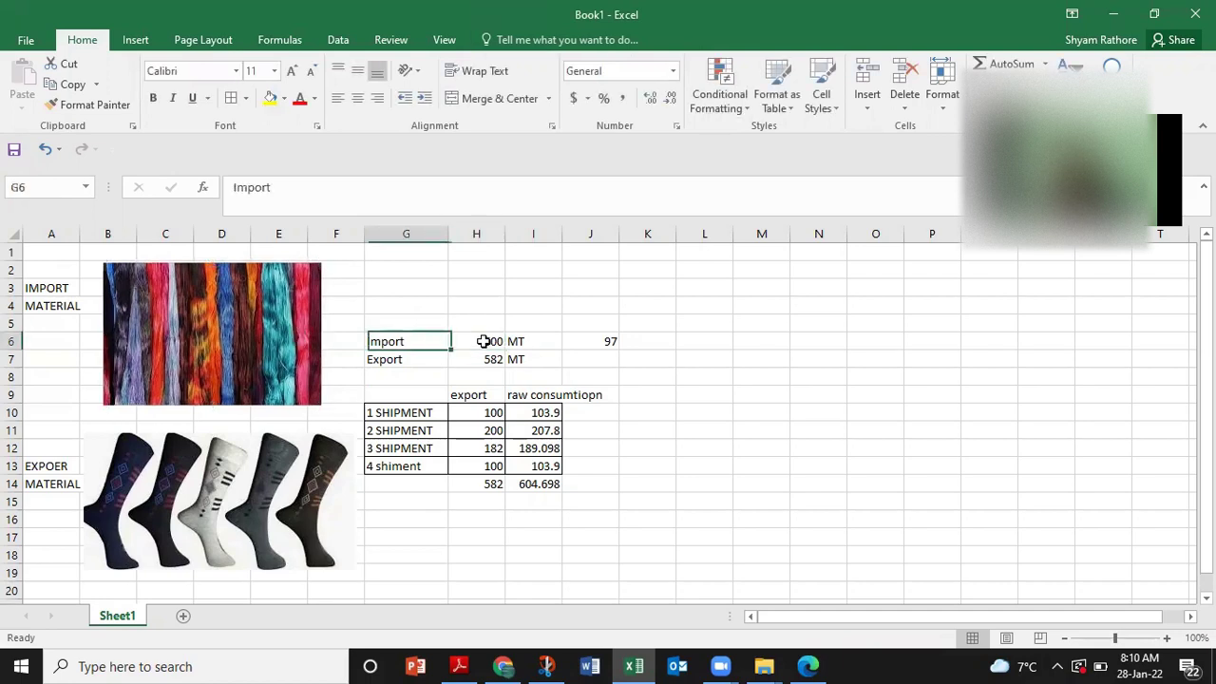
click(483, 341)
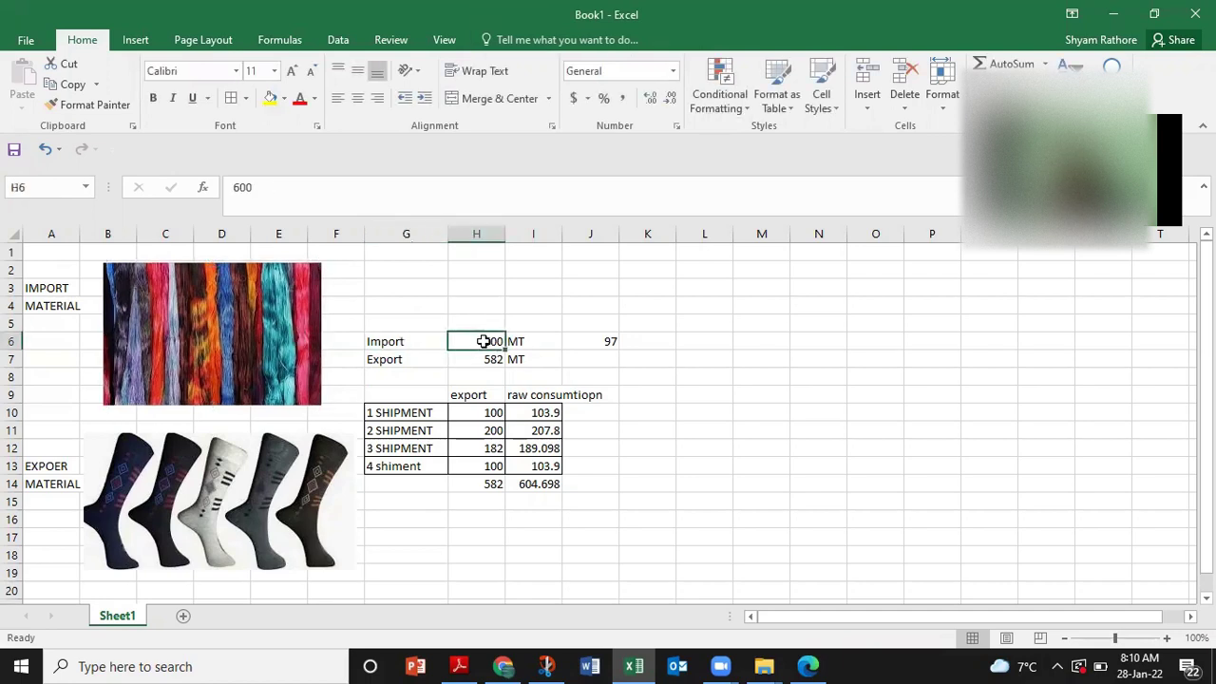
key(Left)
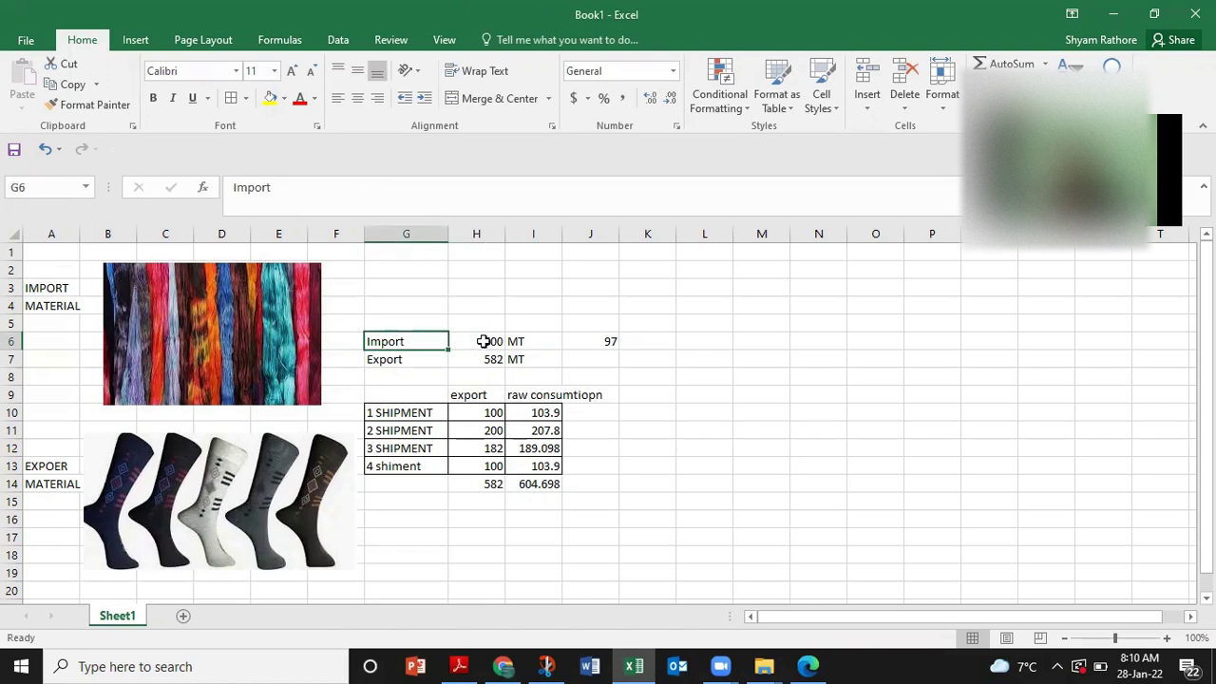
click(483, 341)
click(597, 332)
key(Left)
key(Left)
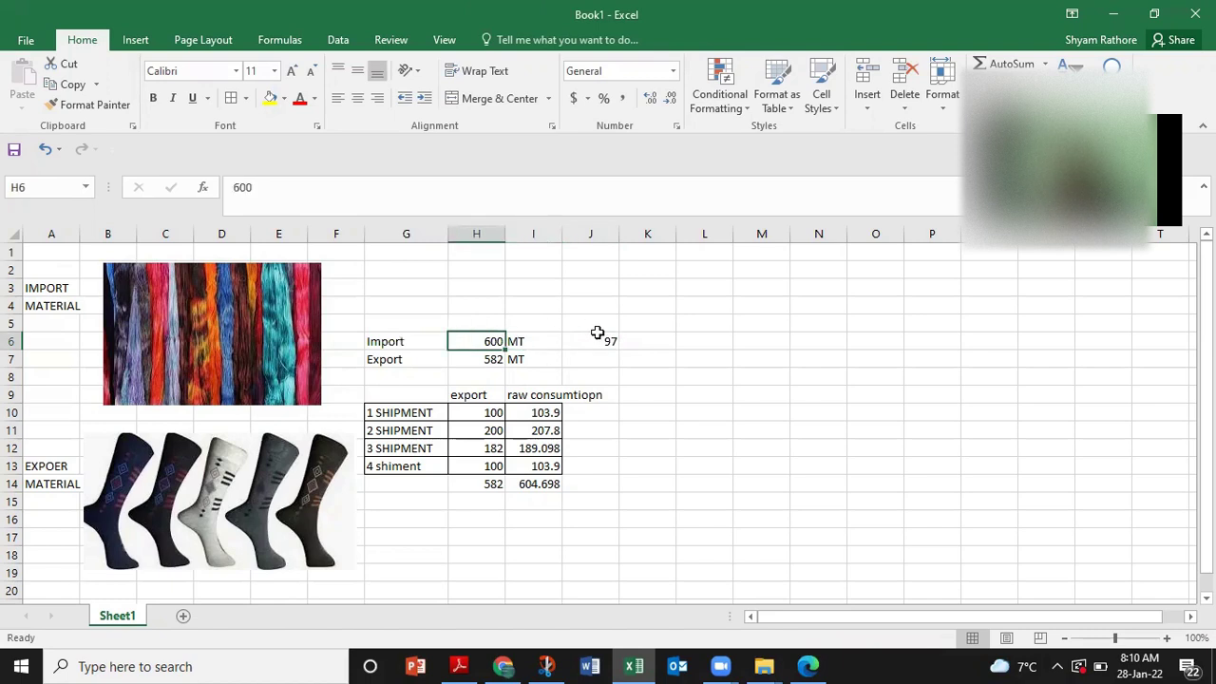
click(237, 323)
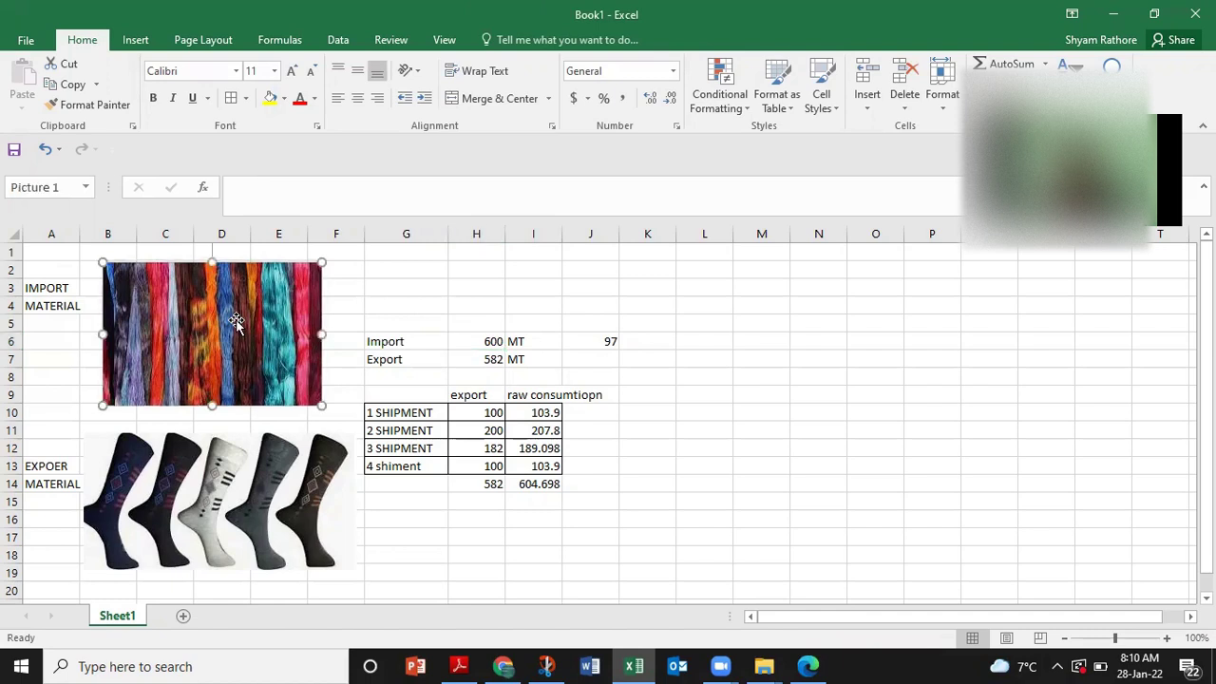
click(376, 311)
click(377, 318)
key(Down)
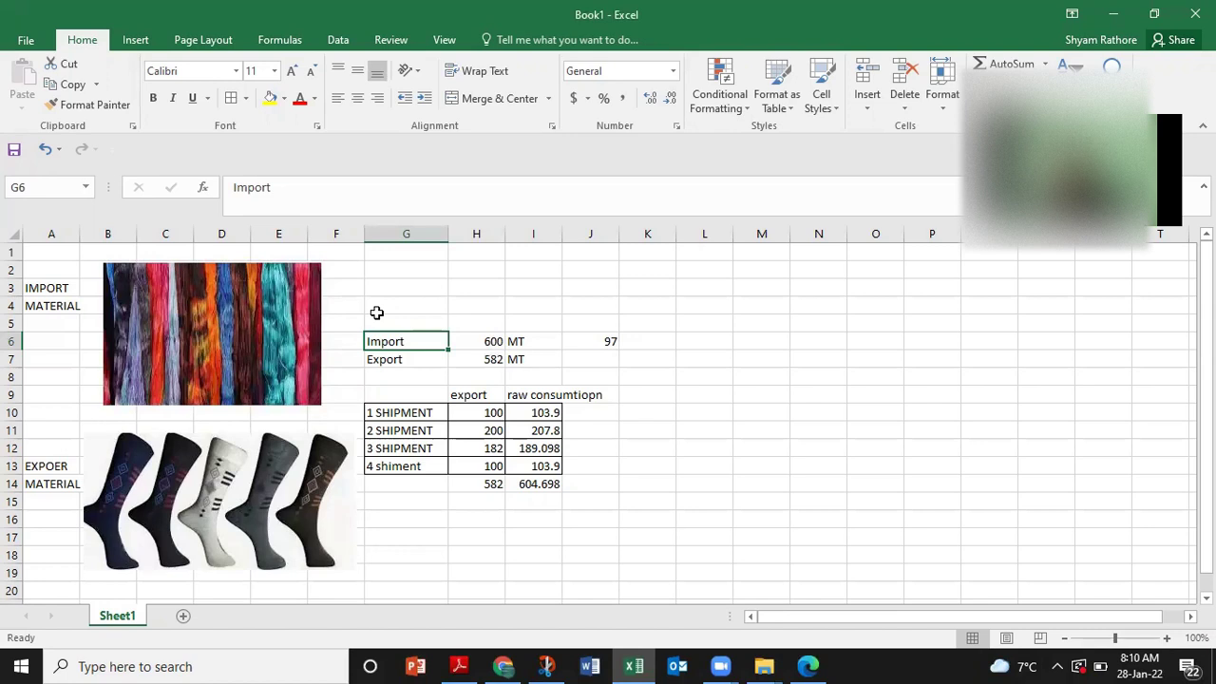
Go through the import row cell by cell, checking the quantity, unit and percentage figure in H6:J6
click(651, 375)
key(Left)
key(Up)
key(Left)
key(Up)
key(Left)
key(Up)
key(Down)
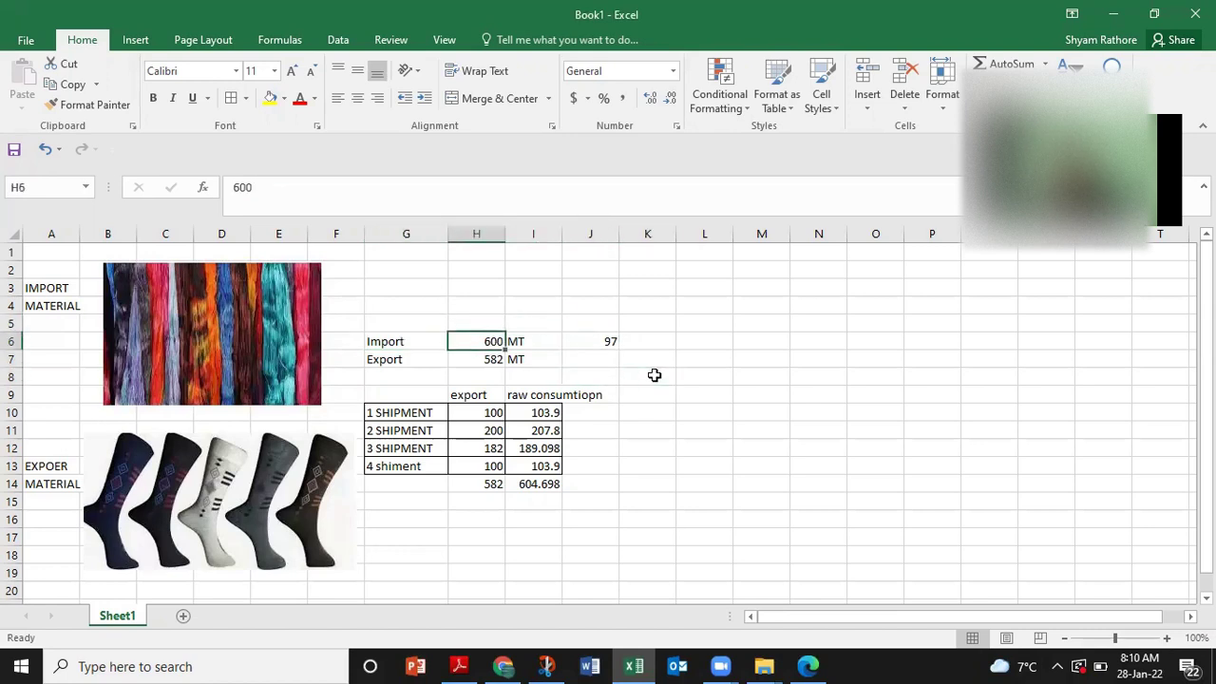
key(Right)
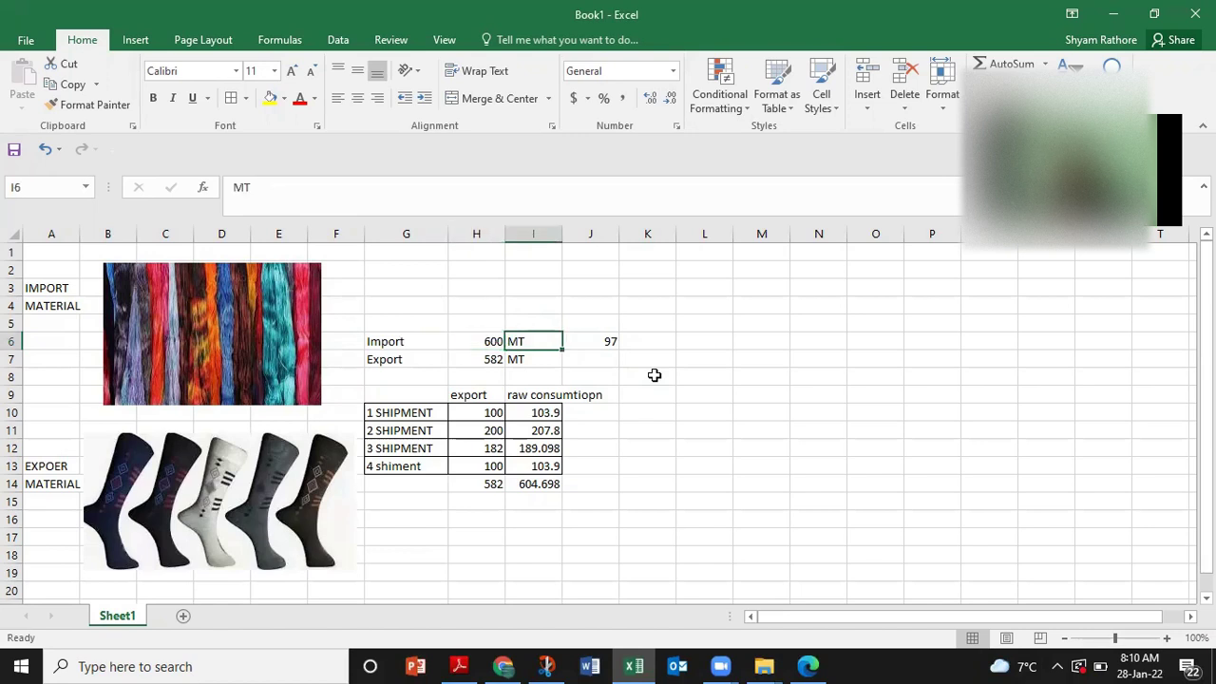
key(Right)
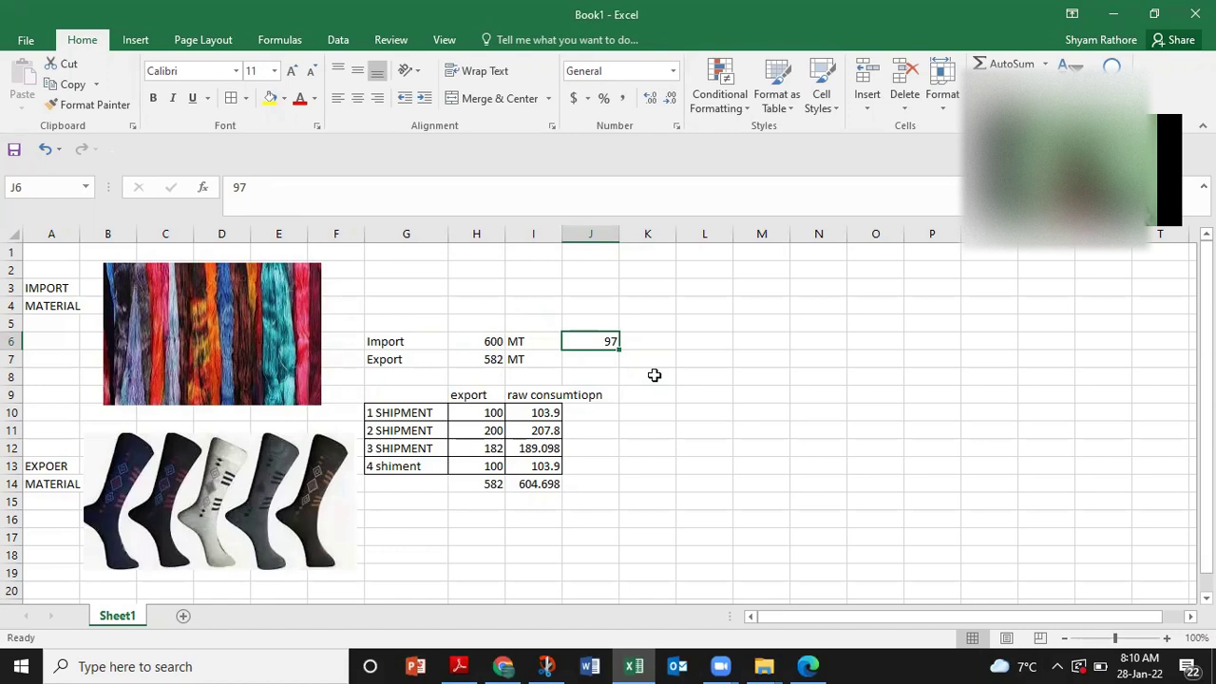
key(Right)
key(Left)
key(Right)
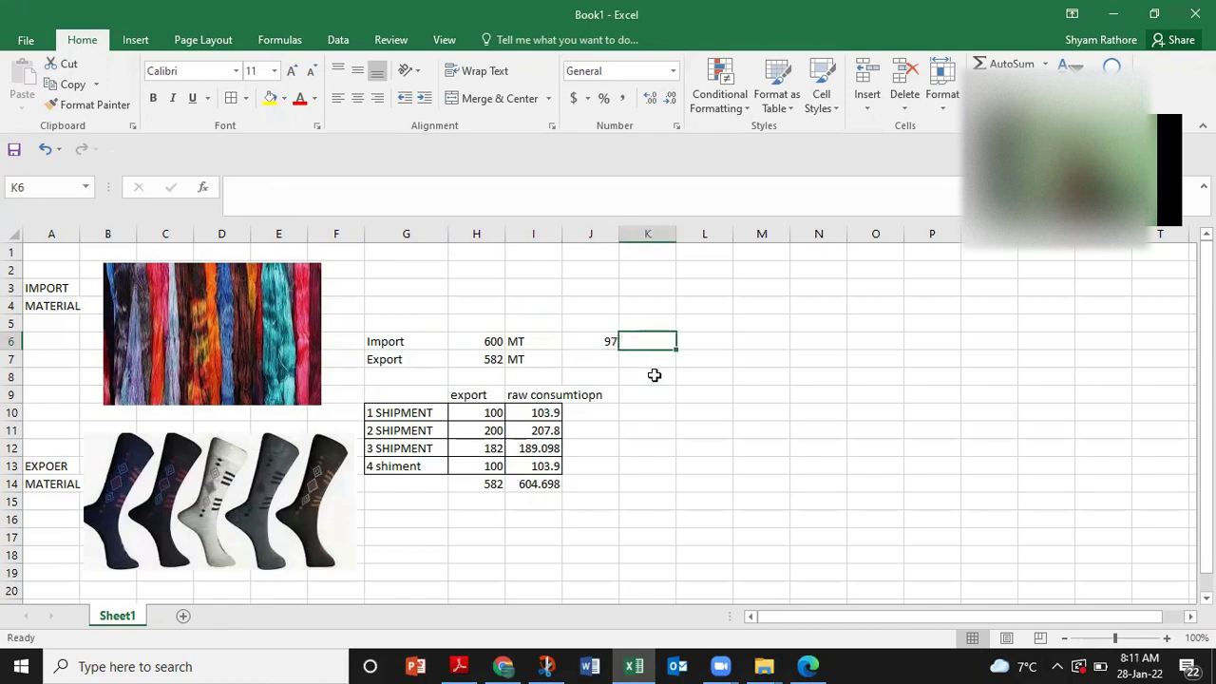
key(Left)
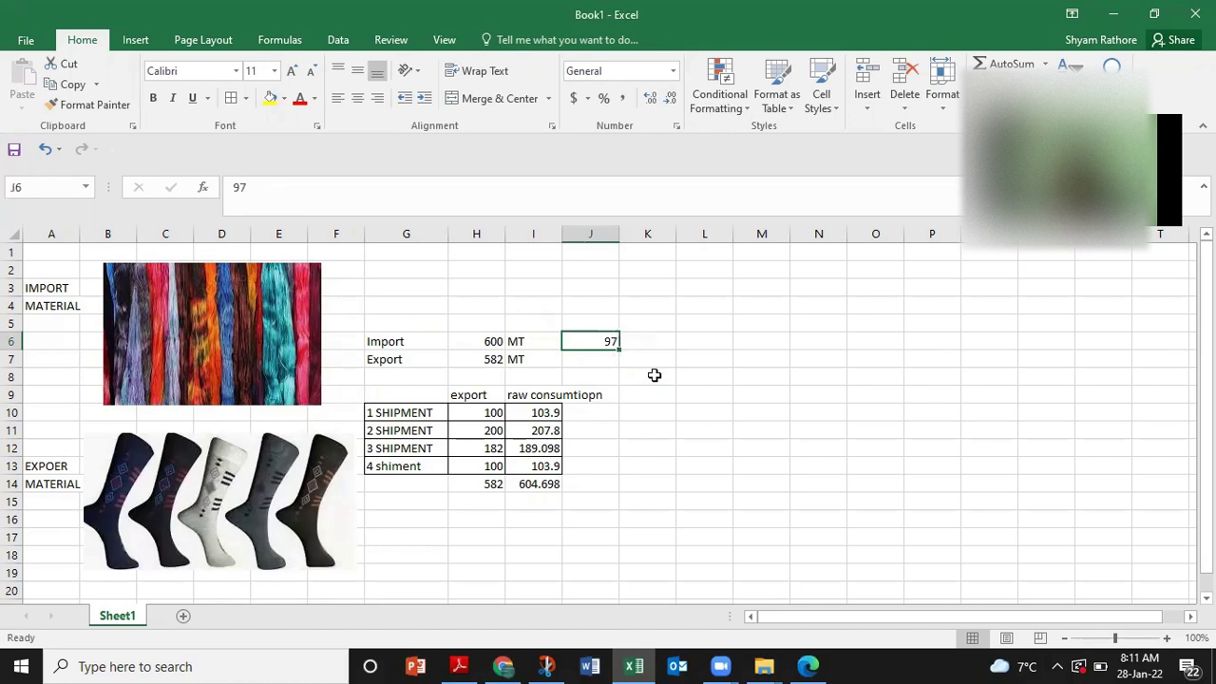
key(Left)
key(Left)
key(Left)
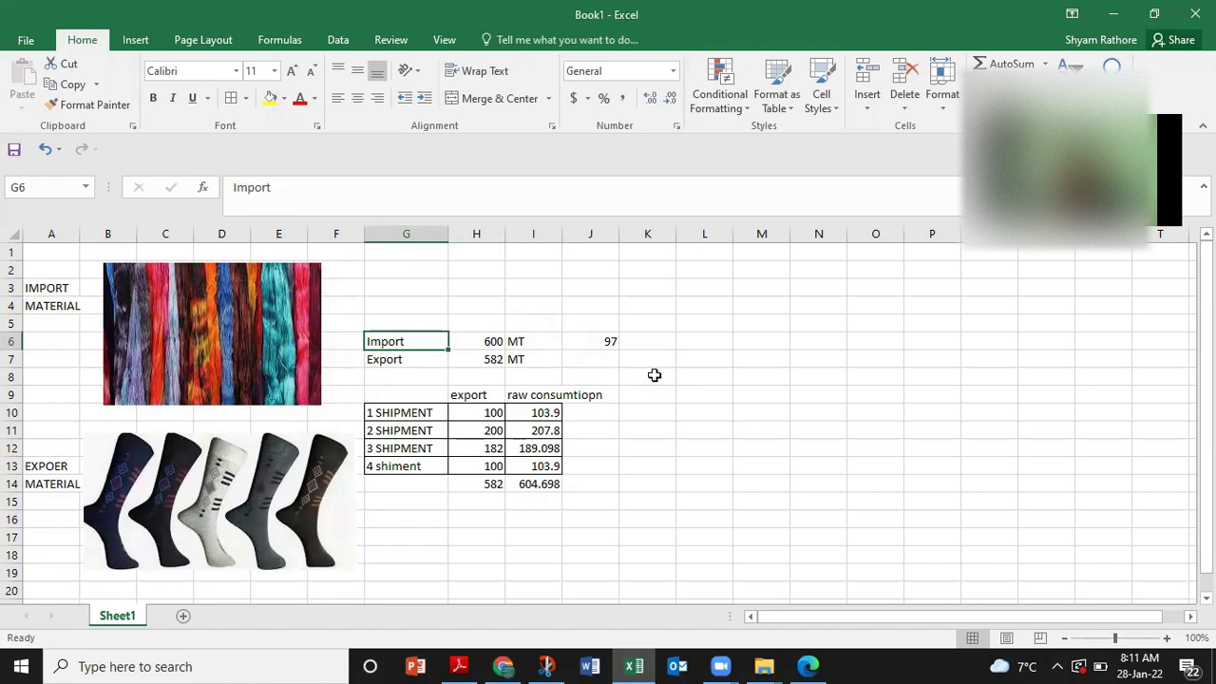
key(Left)
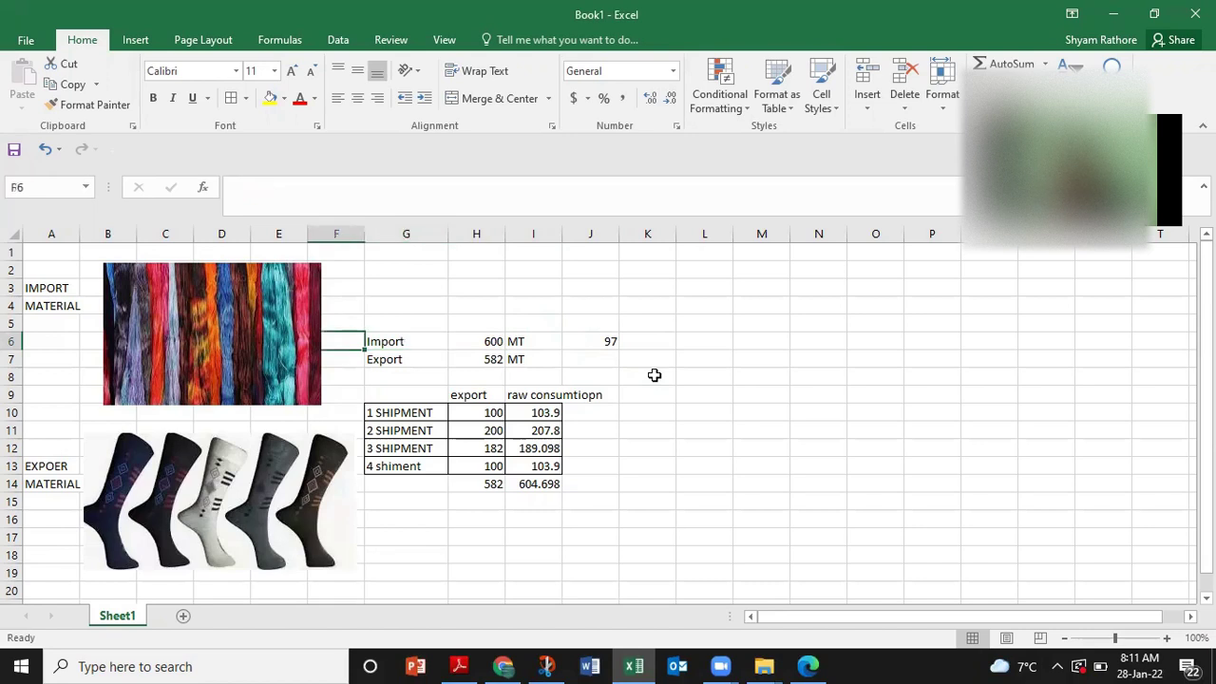
Highlight the import and export quantities with their units in G6:I7, and inspect the export formula in H7
key(Down)
key(Up)
key(Right)
key(Right)
key(Down)
key(Left)
key(Up)
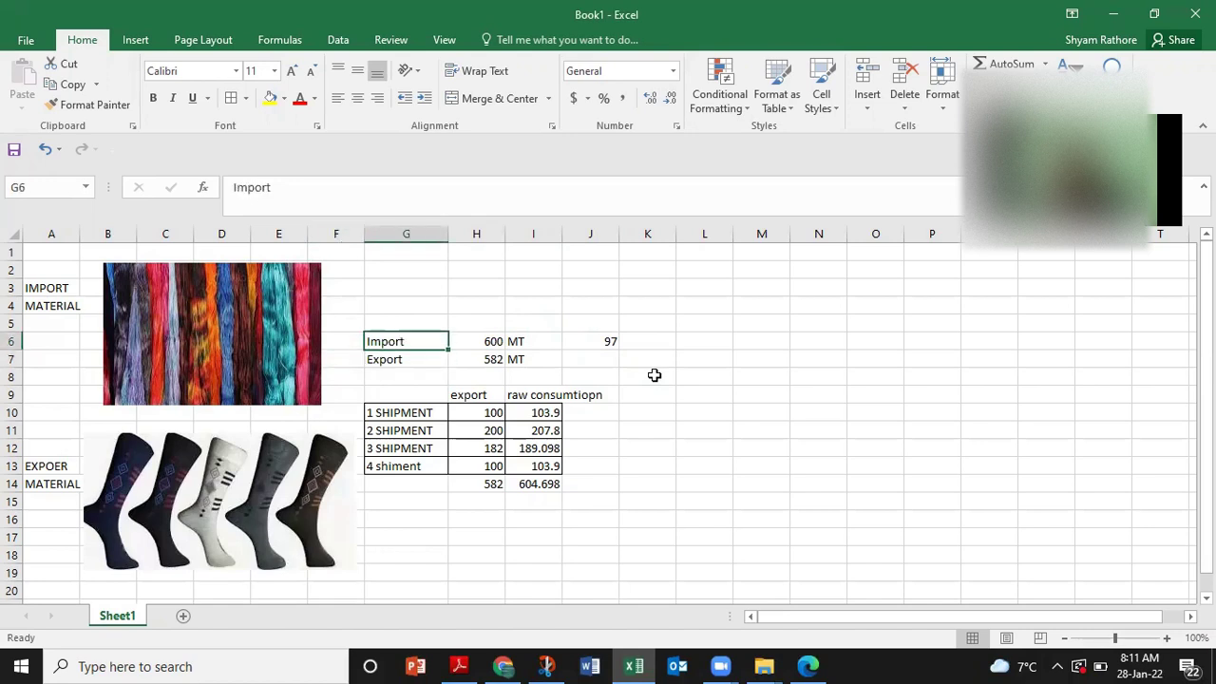
key(shift+Down)
key(shift+Right)
key(shift+Right)
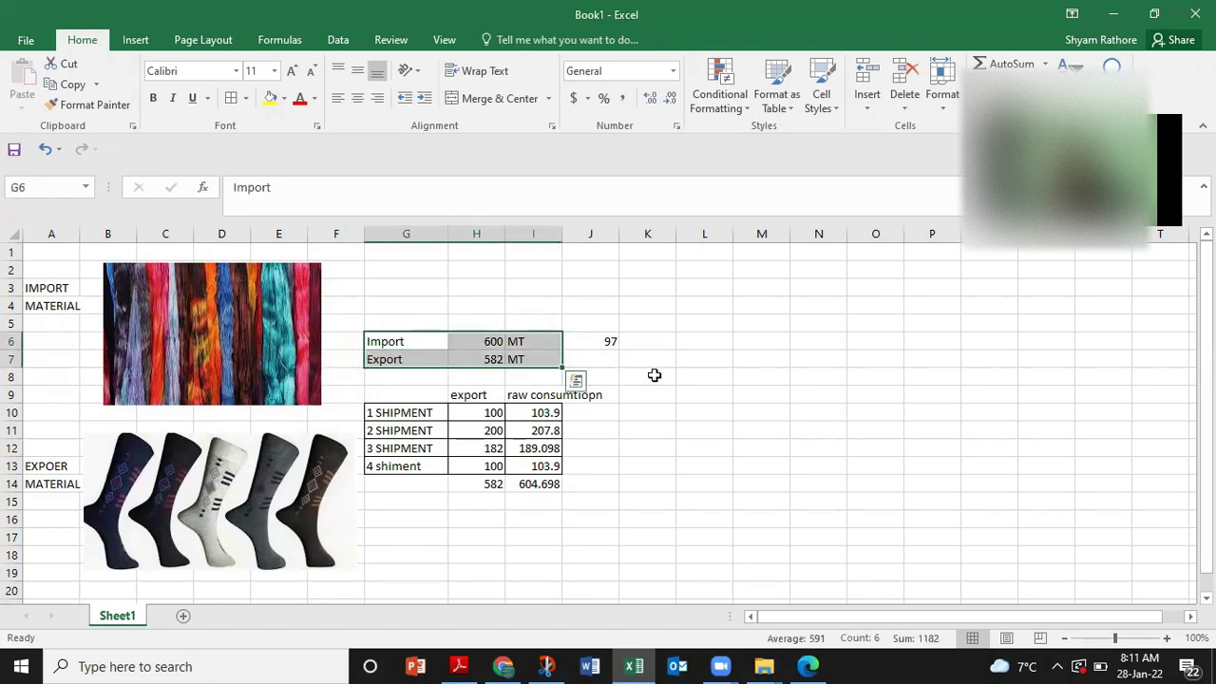
click(488, 359)
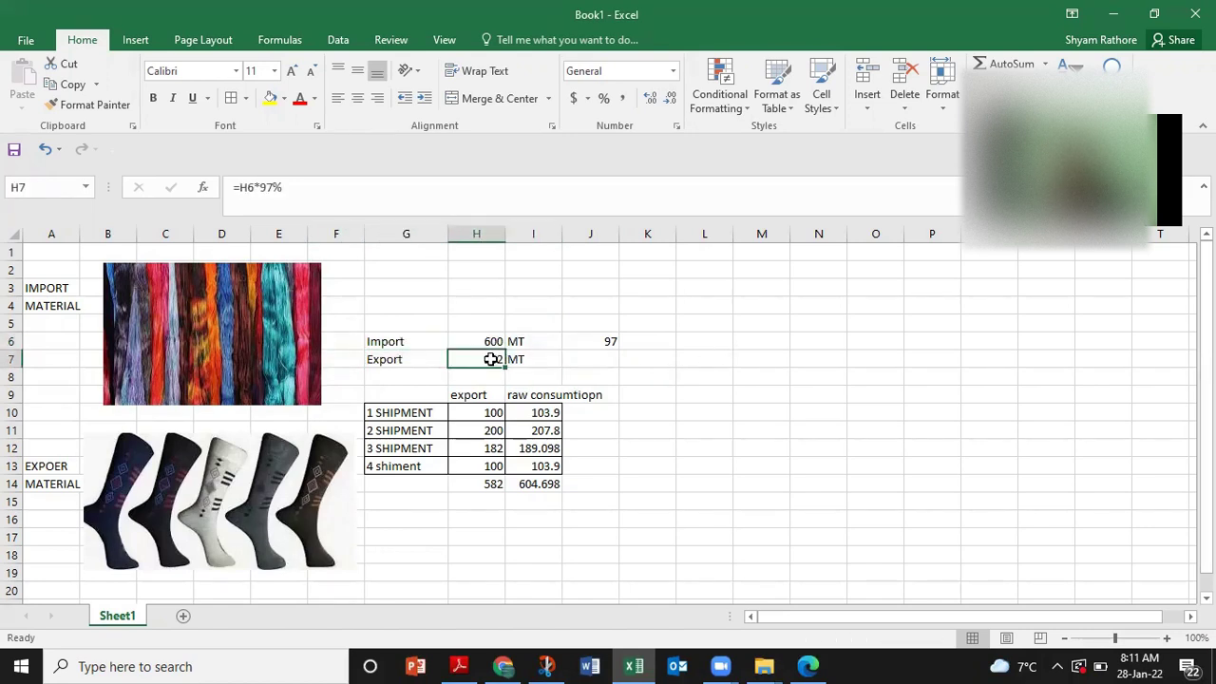
click(653, 394)
key(Up)
key(Left)
key(Up)
key(Left)
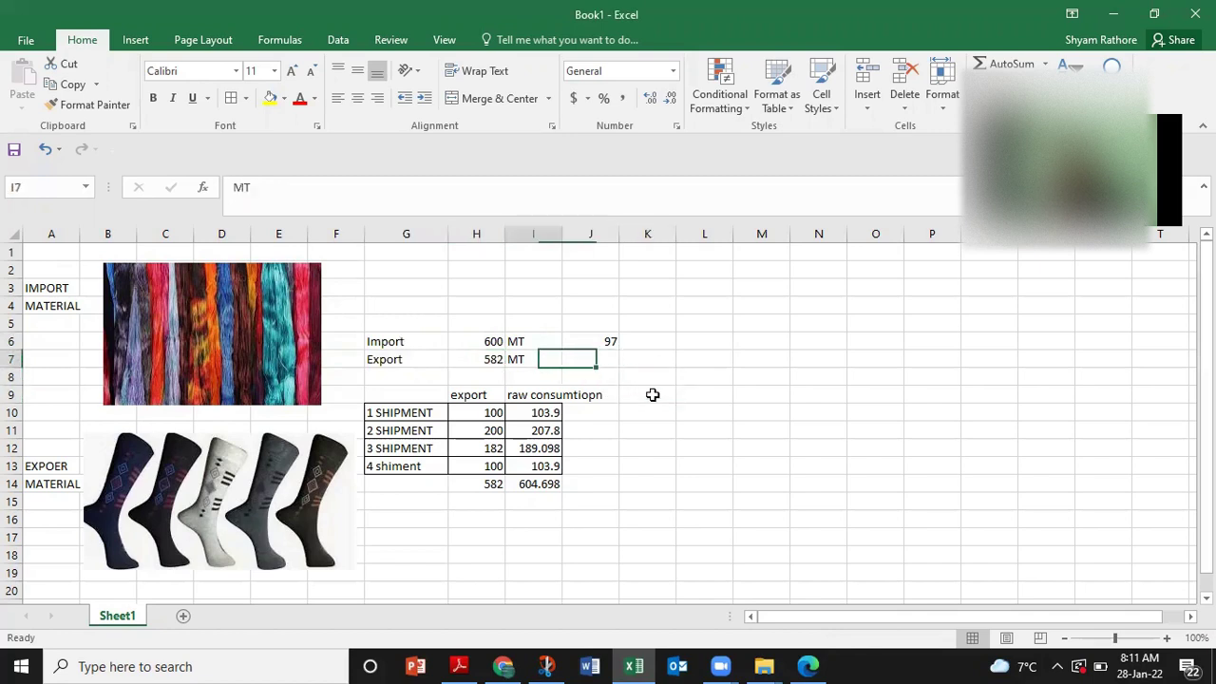
Compare the import quantity in H6 with the export formula in H7, and highlight both cells
key(Left)
key(Up)
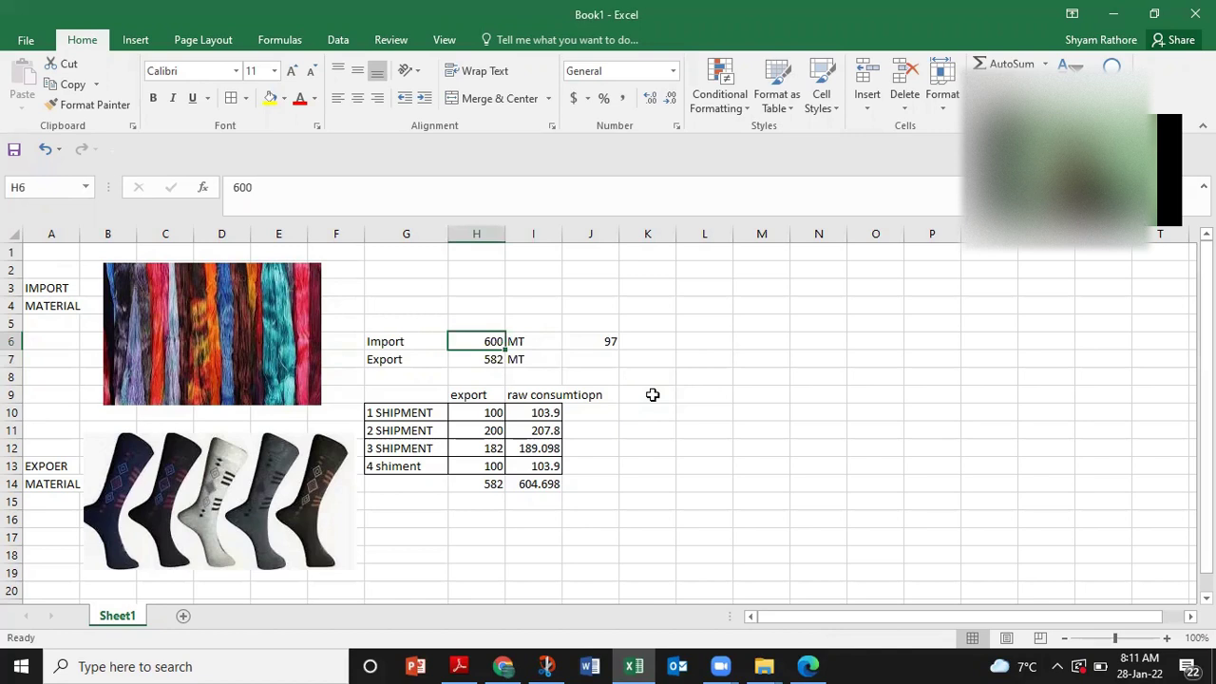
key(Down)
key(Down)
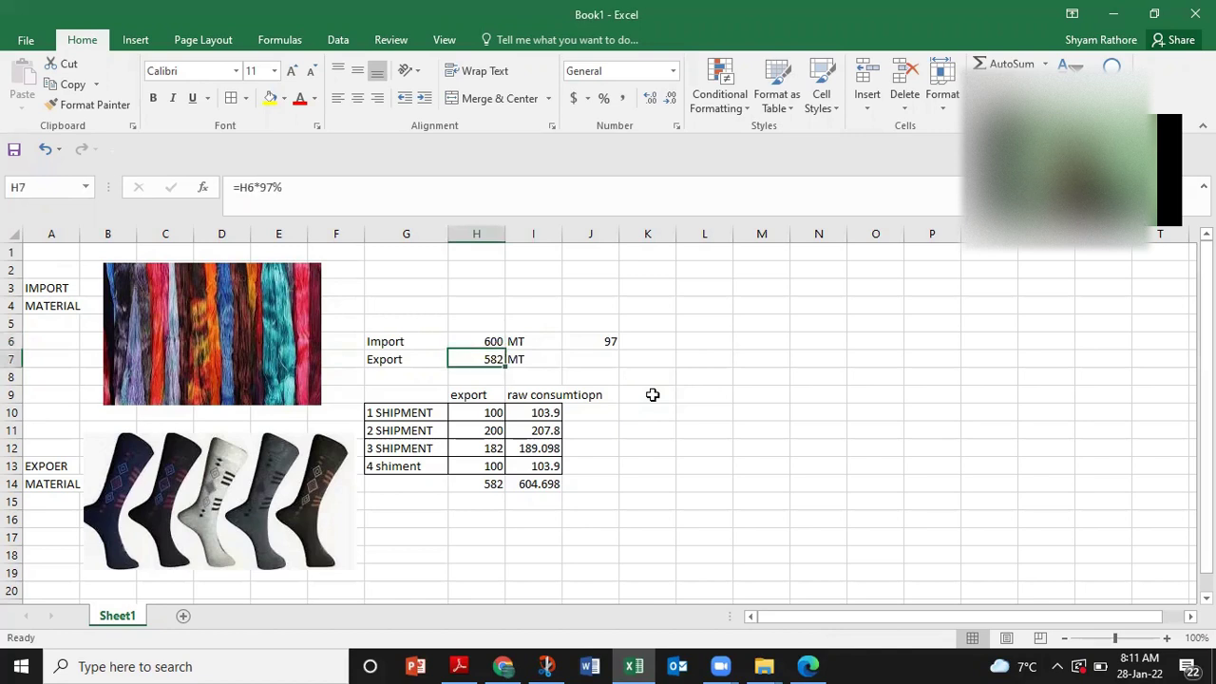
key(Up)
key(Up)
key(shift+Down)
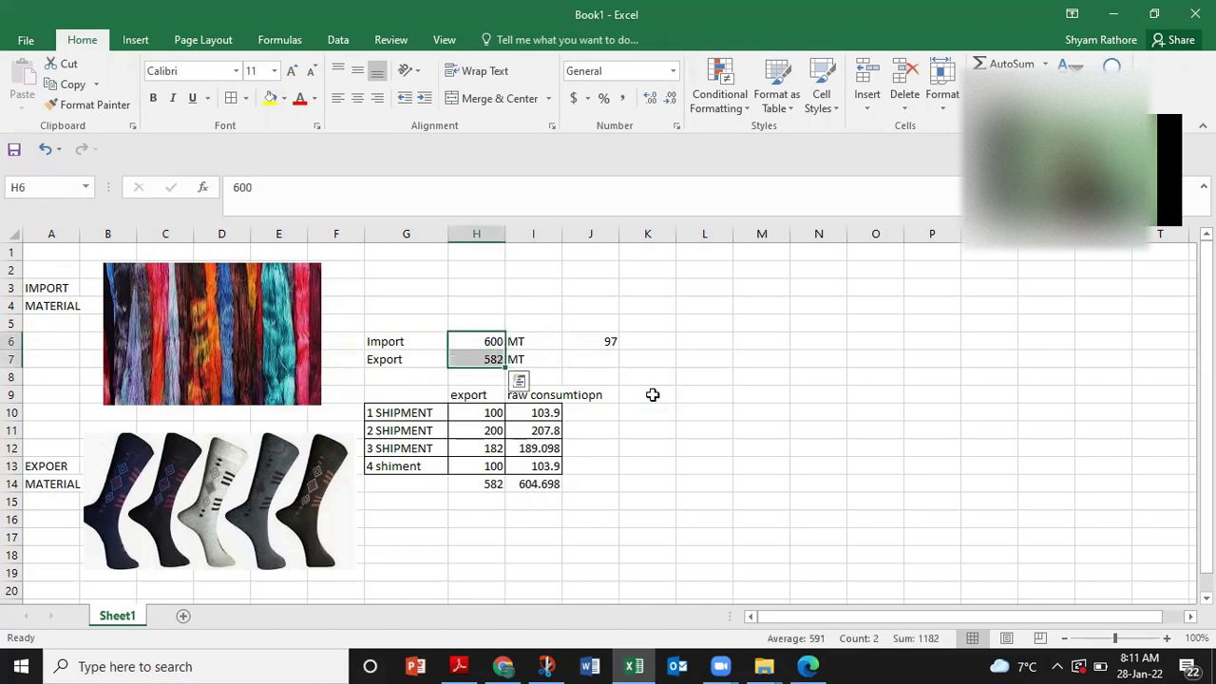
Enter the formula =H6/H7 in J7 to divide the import quantity by the export quantity
click(611, 343)
click(612, 363)
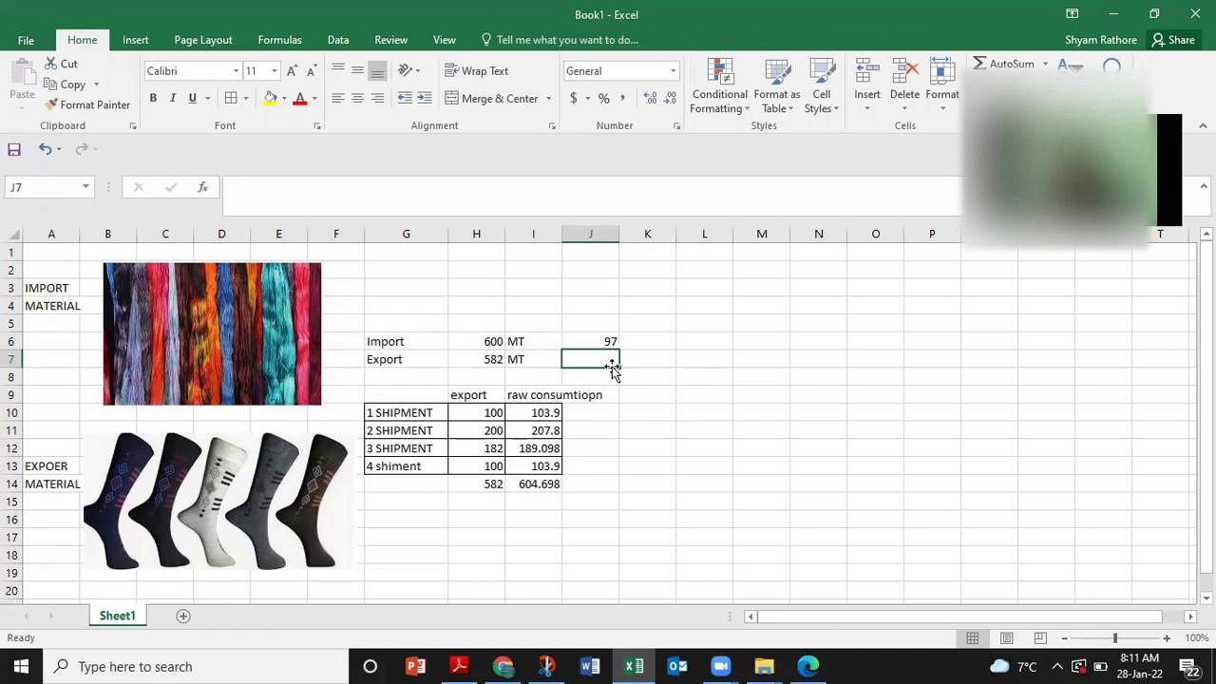
text(=)
key(Left)
key(Left)
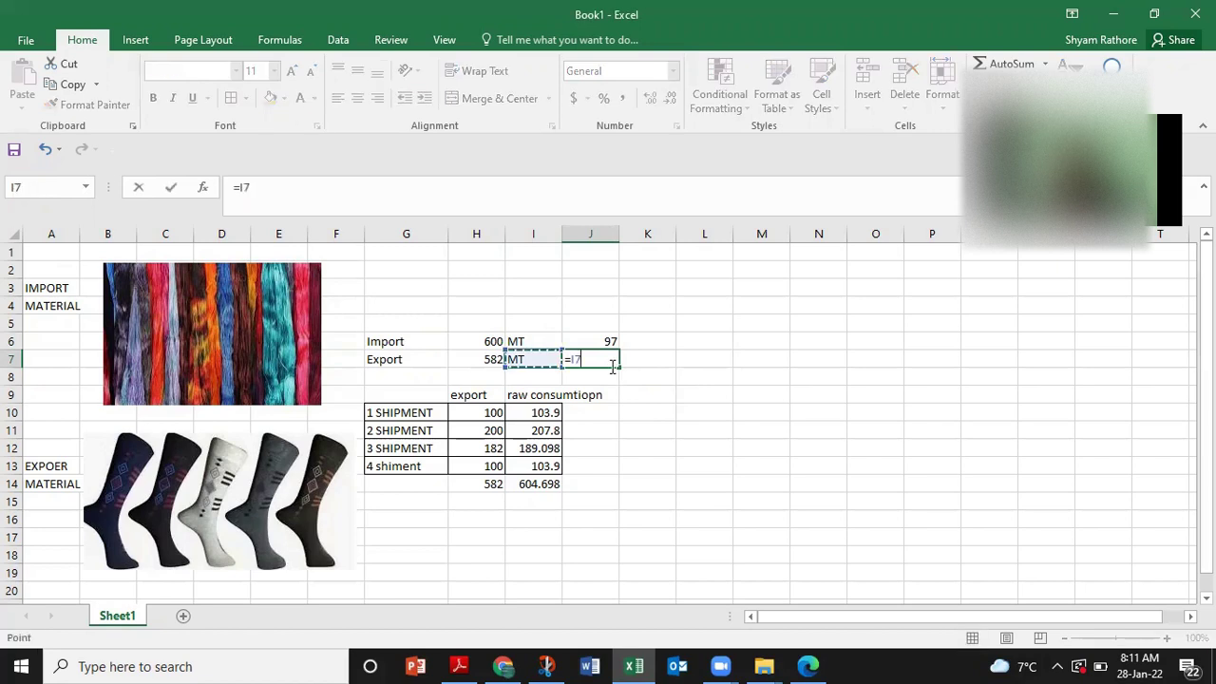
key(Up)
text(/)
key(Left)
key(Left)
key(Return)
click(611, 365)
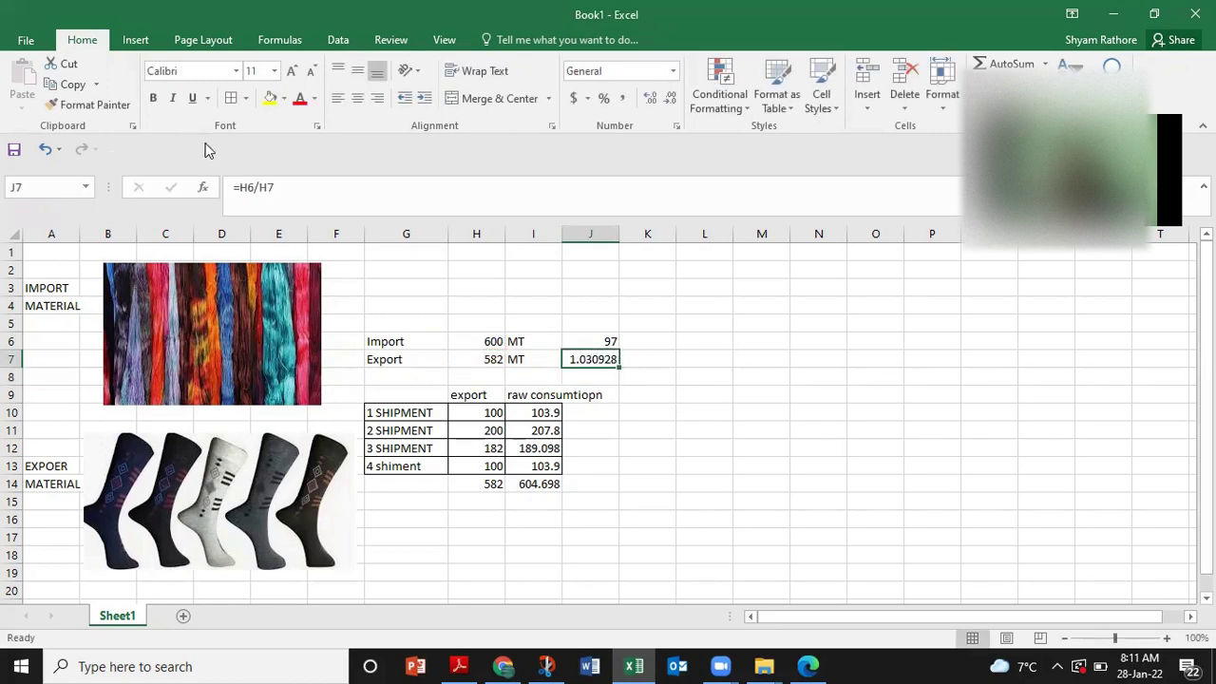
Extend the ratio formula in J7 to =H6/H7*100%
click(288, 187)
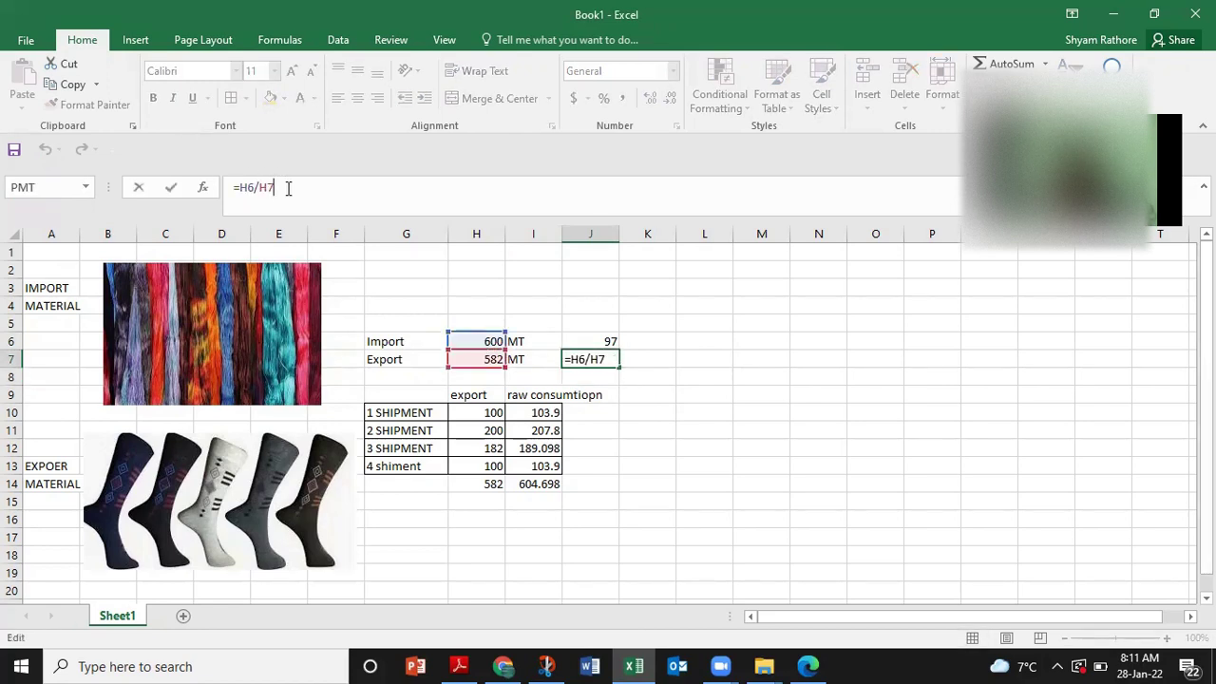
text(*2100)
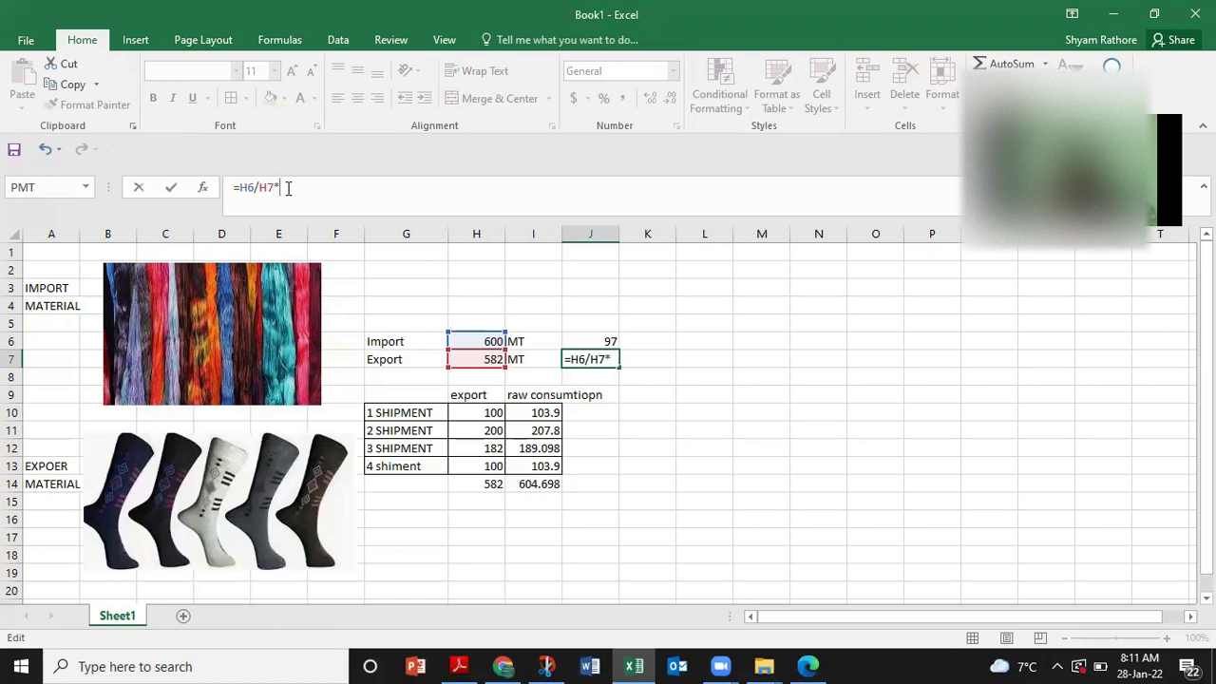
key(BackSpace)
key(BackSpace)
key(BackSpace)
key(BackSpace)
text(100%)
key(Return)
key(Up)
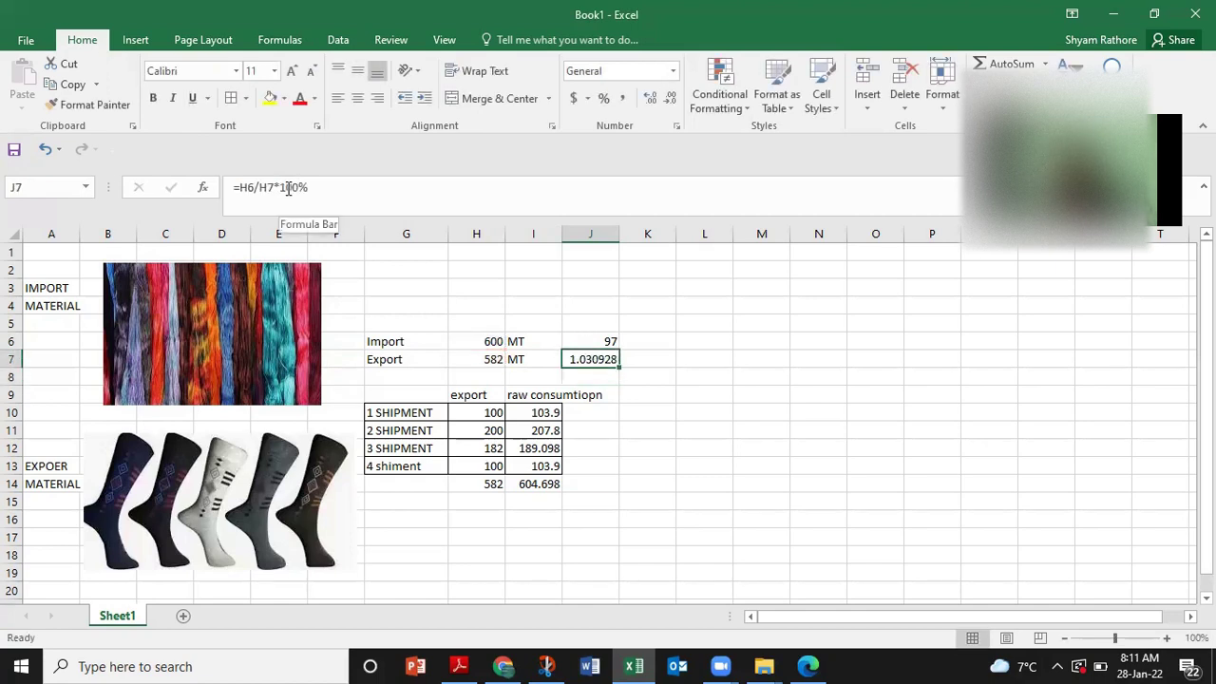
Remove the percent sign from the J7 formula so that it reads =H6/H7*100
click(319, 190)
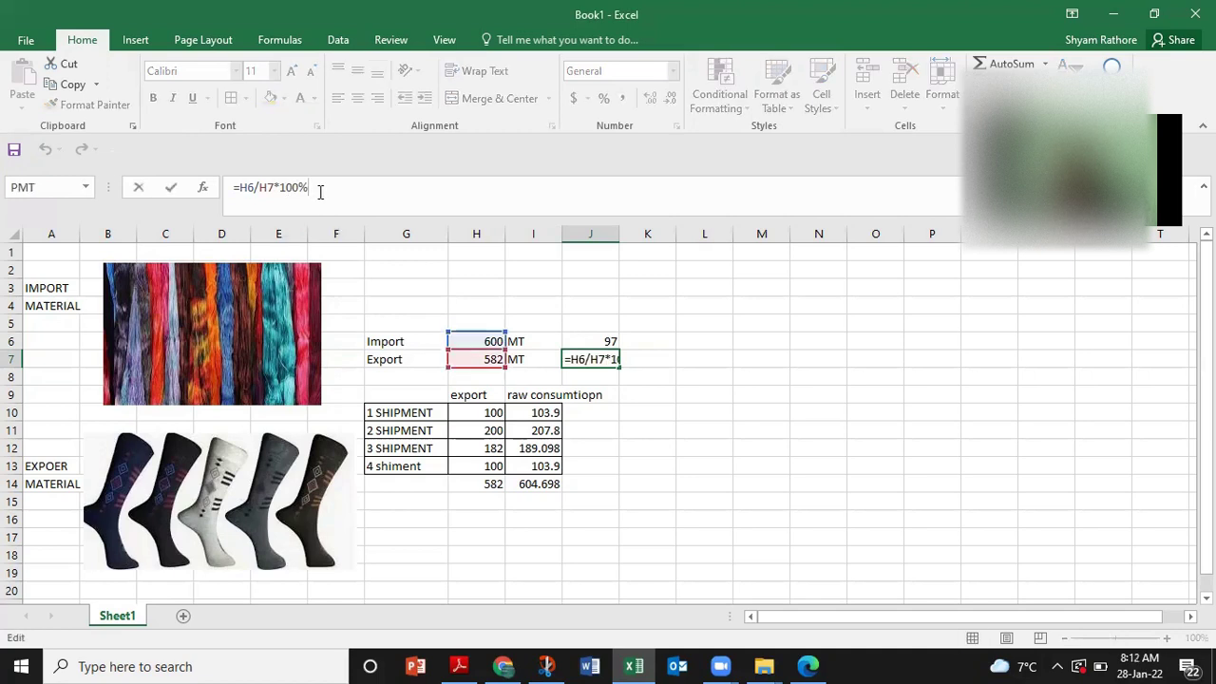
key(BackSpace)
key(Return)
key(Up)
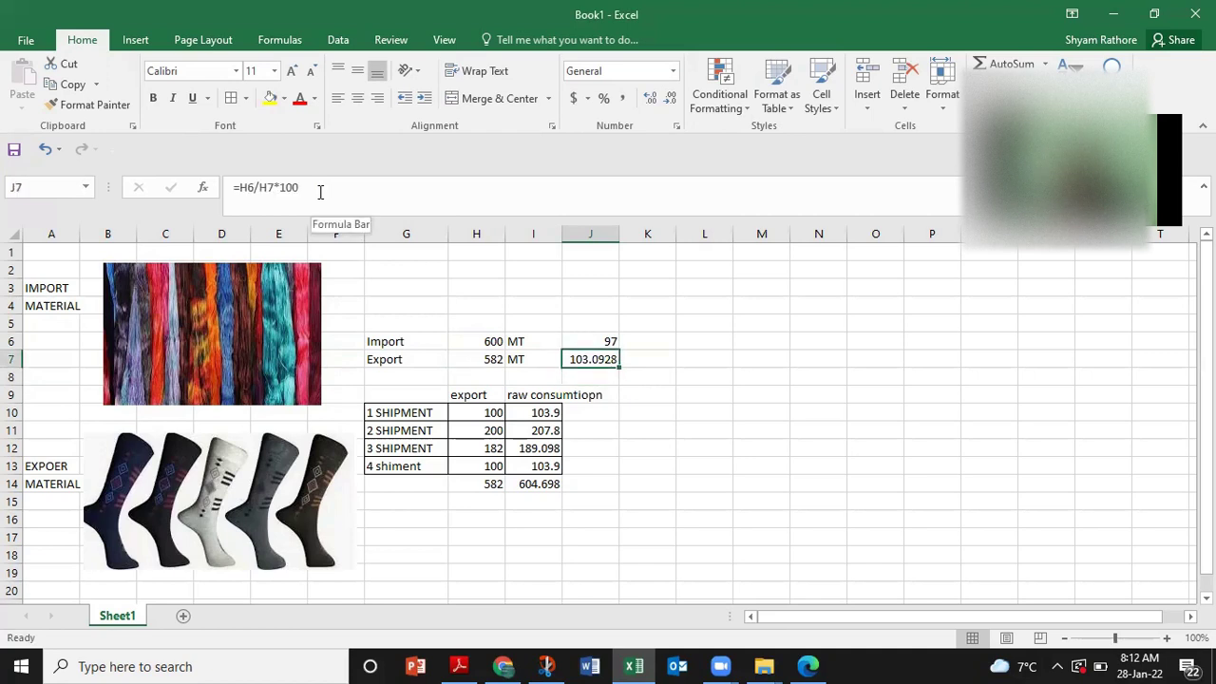
Go through the two percentage cells in J6:J7 and the import quantity and unit in H6:I6
key(Up)
key(Down)
key(Right)
key(Left)
key(Up)
key(Left)
key(Left)
Enter the note "3 WAST" in L6 and clear the cell again
key(Right)
key(Right)
key(Right)
key(Right)
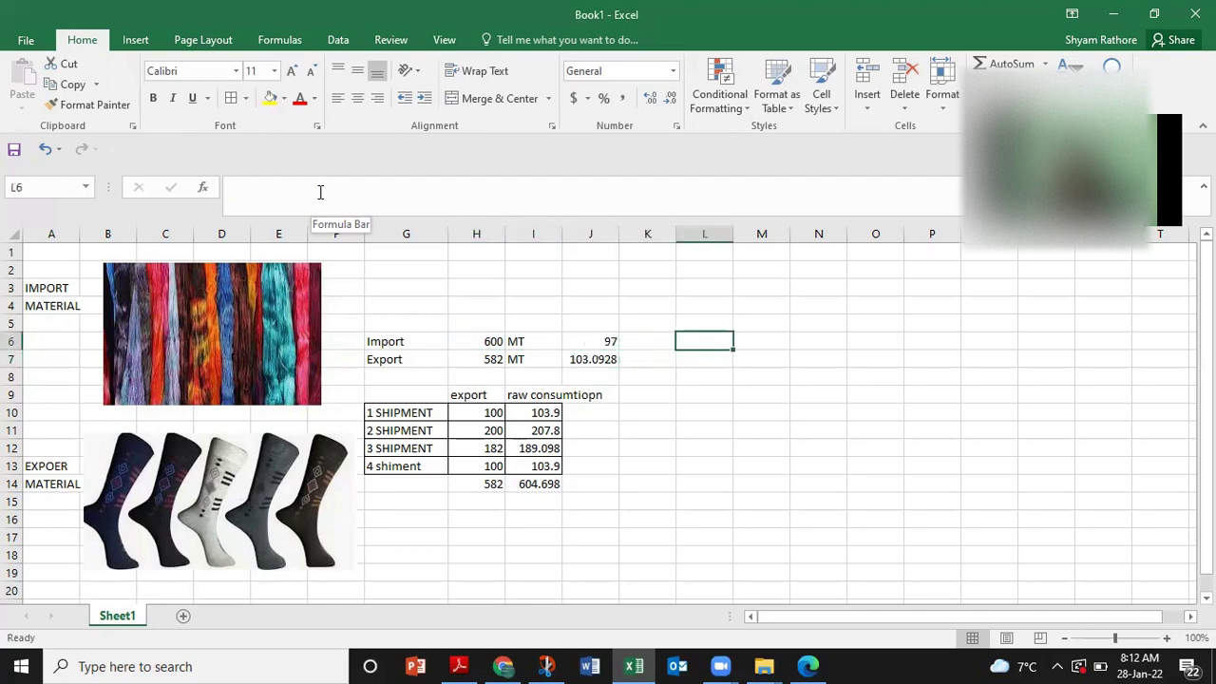
text(3)
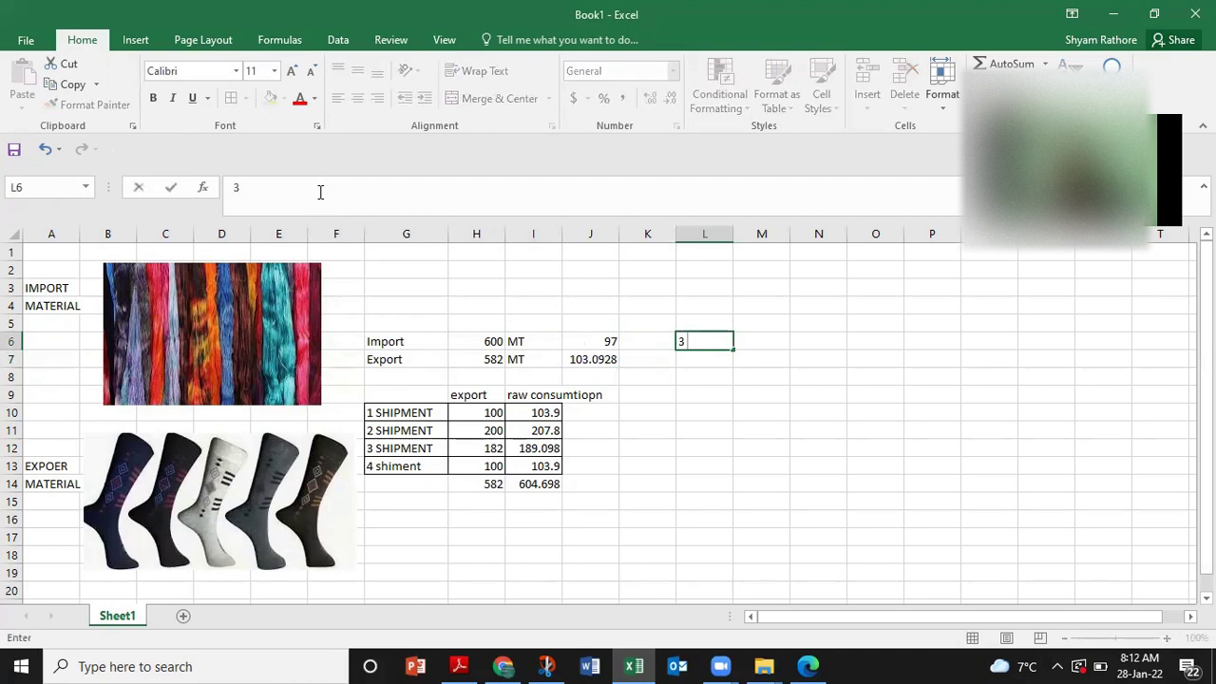
text( WAST)
key(Right)
key(Left)
key(Delete)
Go back along the import row to its quantity, and examine the export formula in H7 alongside the socks picture
key(Right)
key(Left)
key(Left)
key(Right)
key(Left)
key(Left)
key(Left)
key(Left)
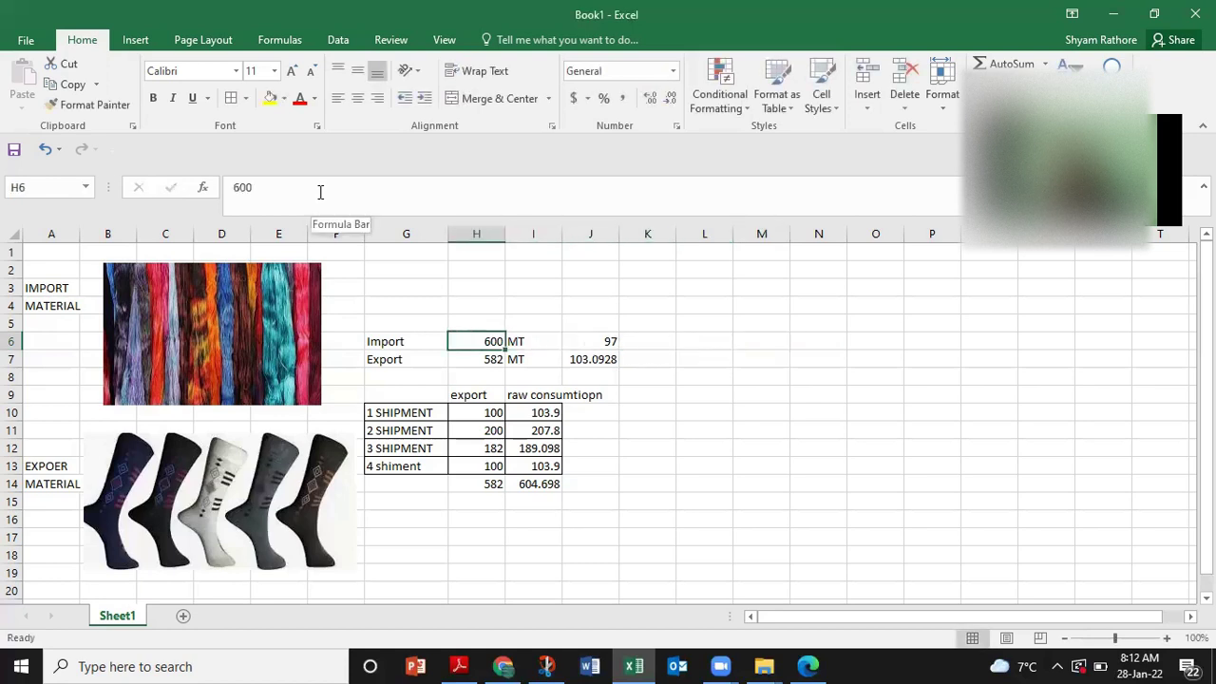
key(Down)
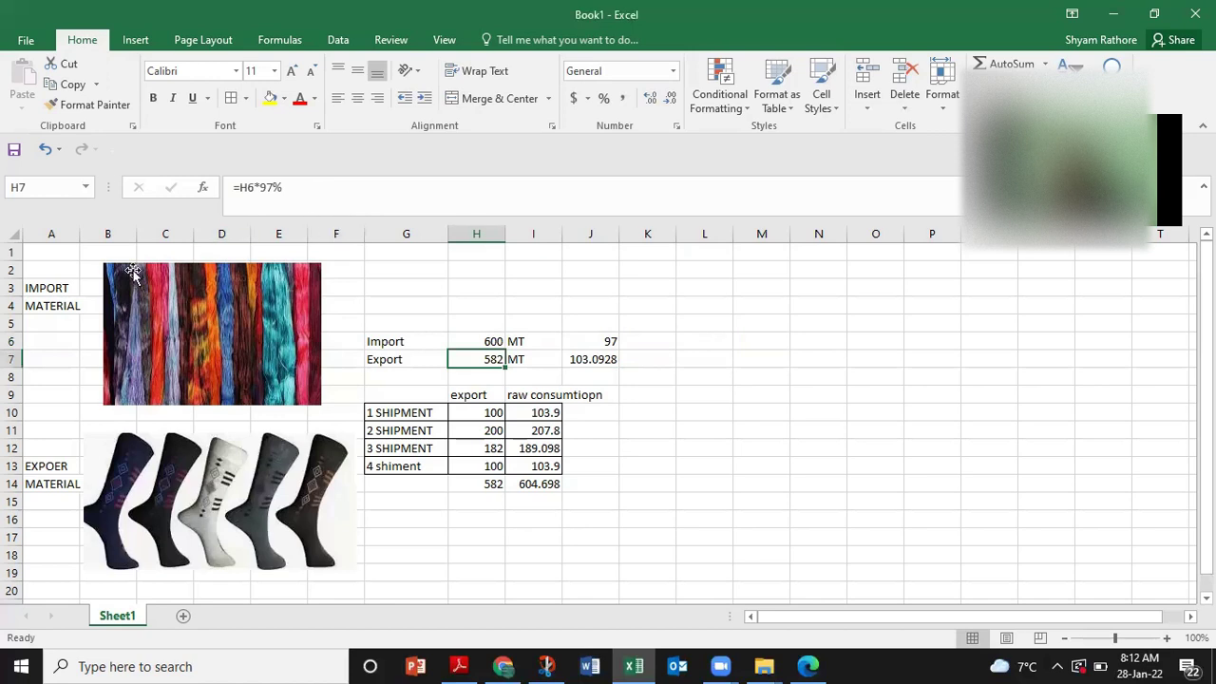
click(208, 495)
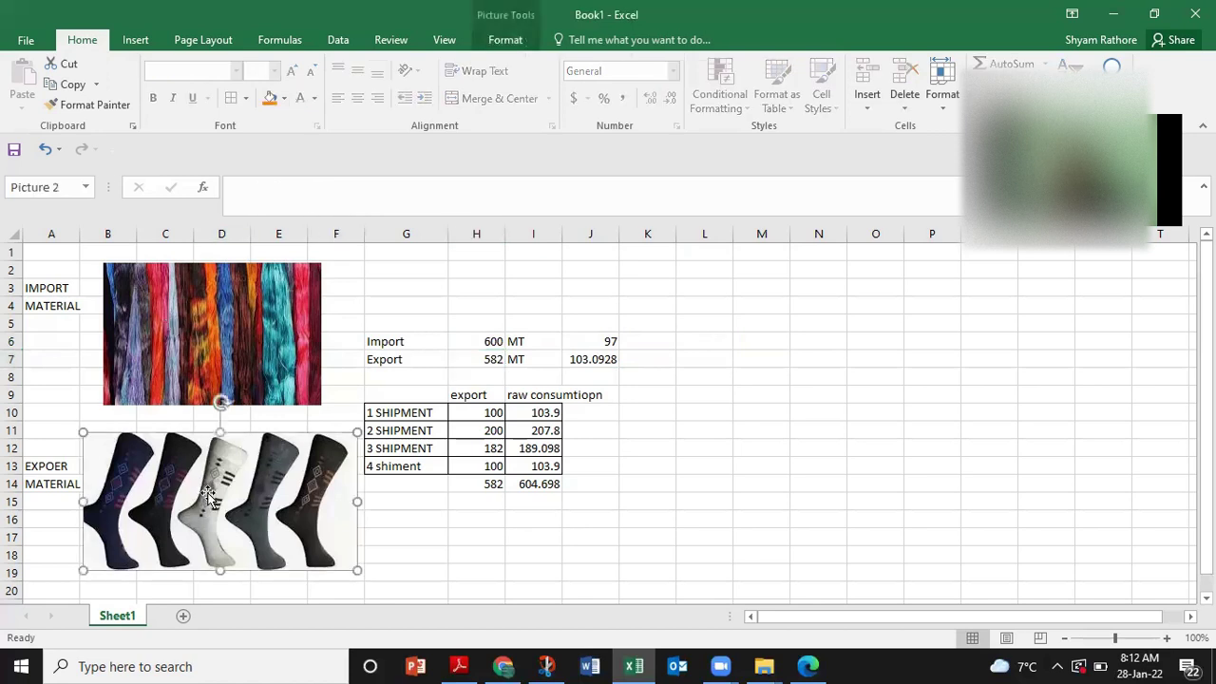
click(491, 358)
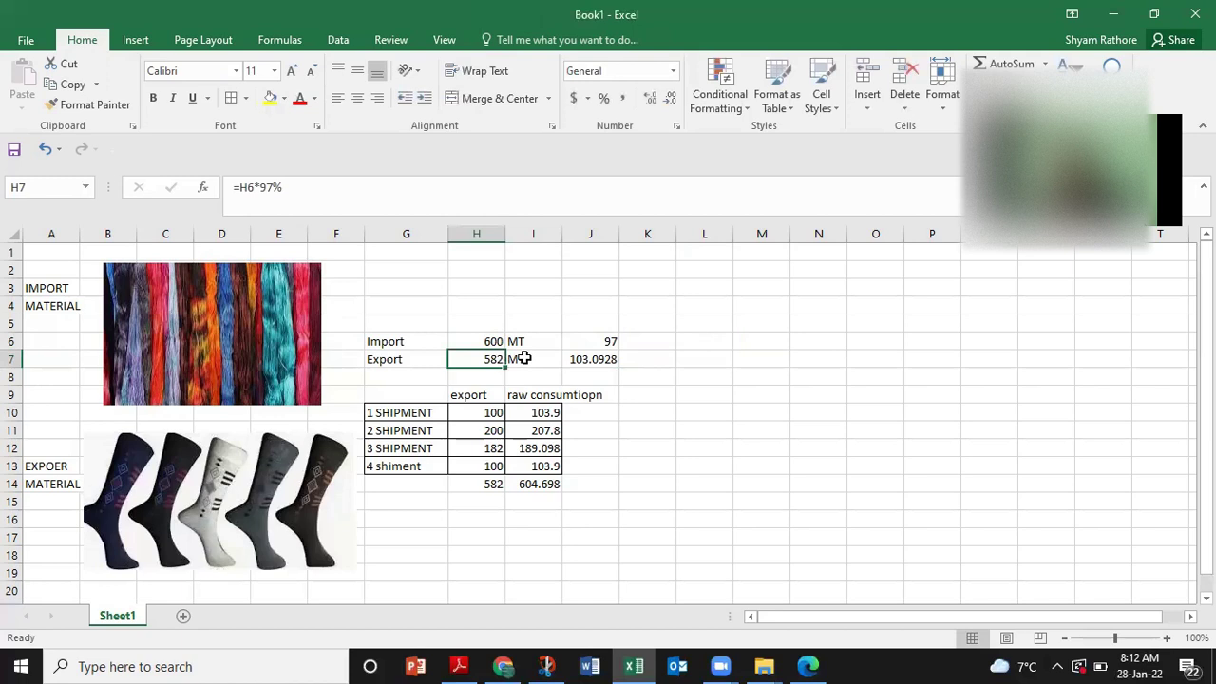
Highlight the import and export rows with their quantities and units starting from G6, and return to the export formula in H7
key(Up)
key(Left)
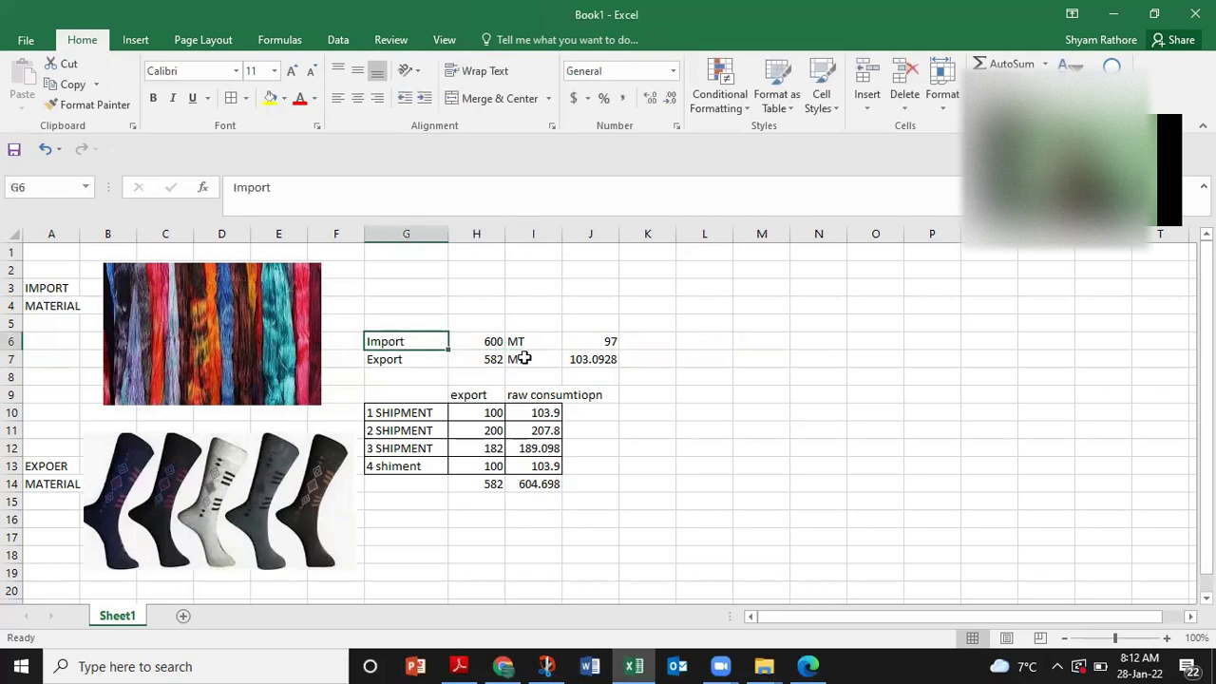
key(shift+Right)
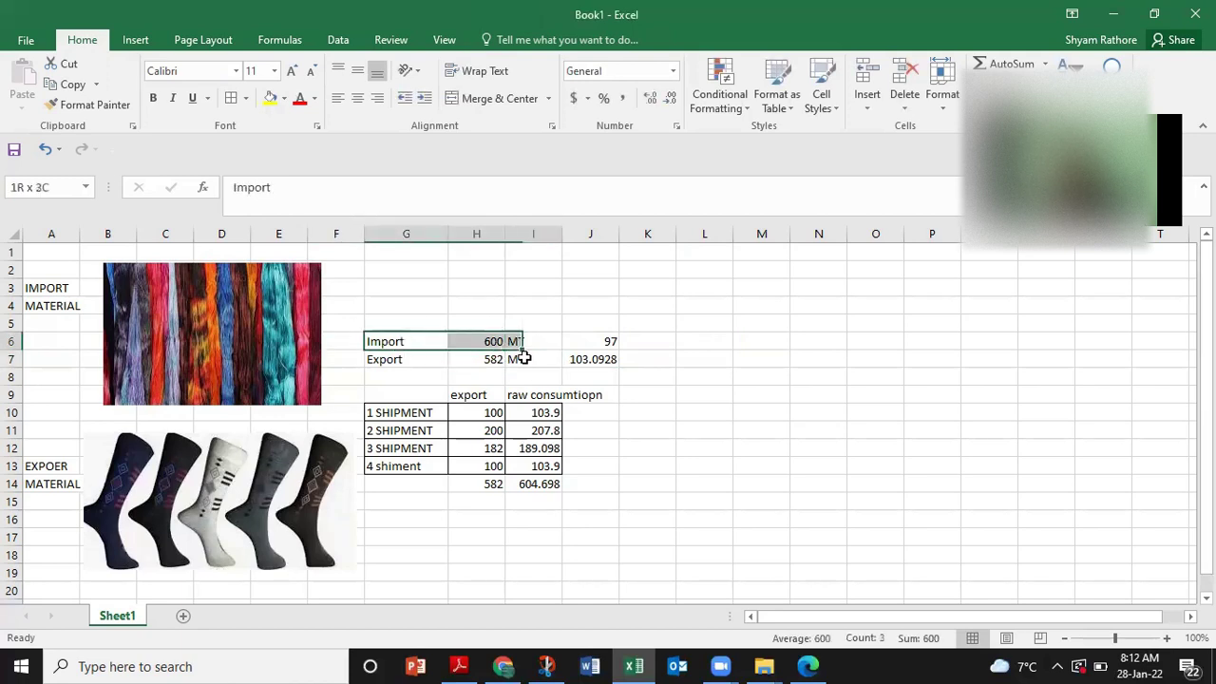
key(shift+Right)
key(shift+Down)
key(shift+Down)
click(624, 363)
key(Left)
key(Left)
key(Left)
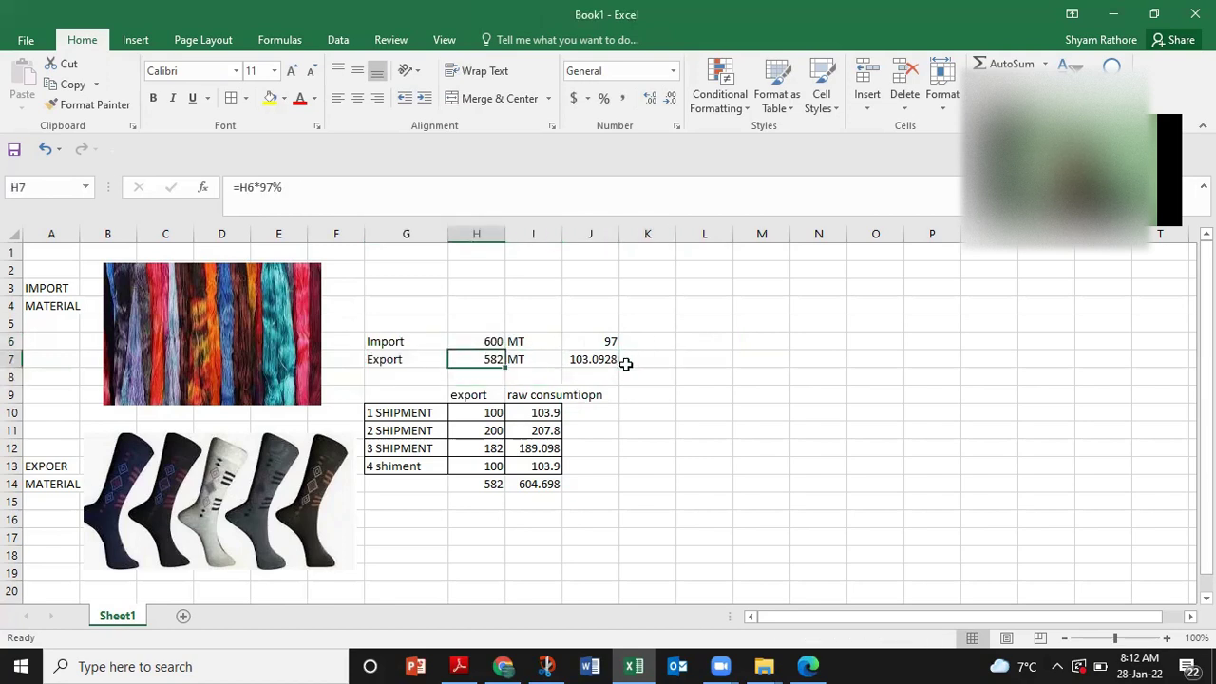
Clear the raw consumption formulas of the four shipments in I10:I13
key(Down)
key(Down)
key(Down)
key(Right)
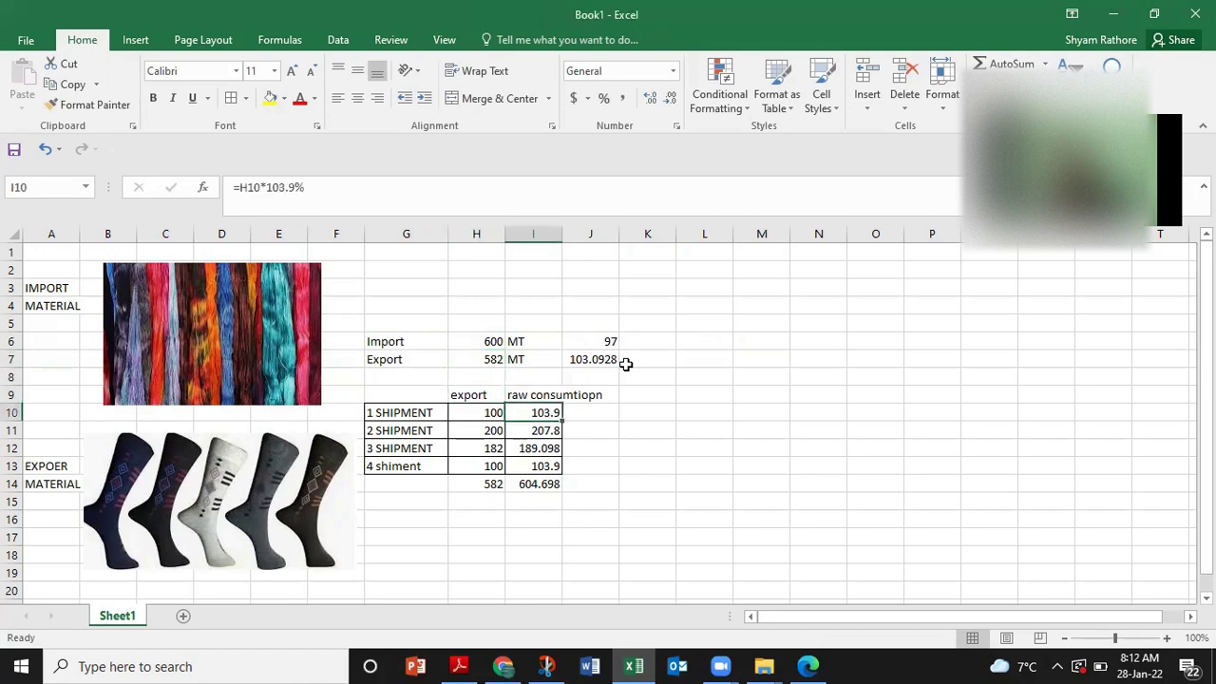
key(Left)
key(Left)
key(shift+Down)
key(shift+Down)
key(shift+Down)
key(Delete)
key(Left)
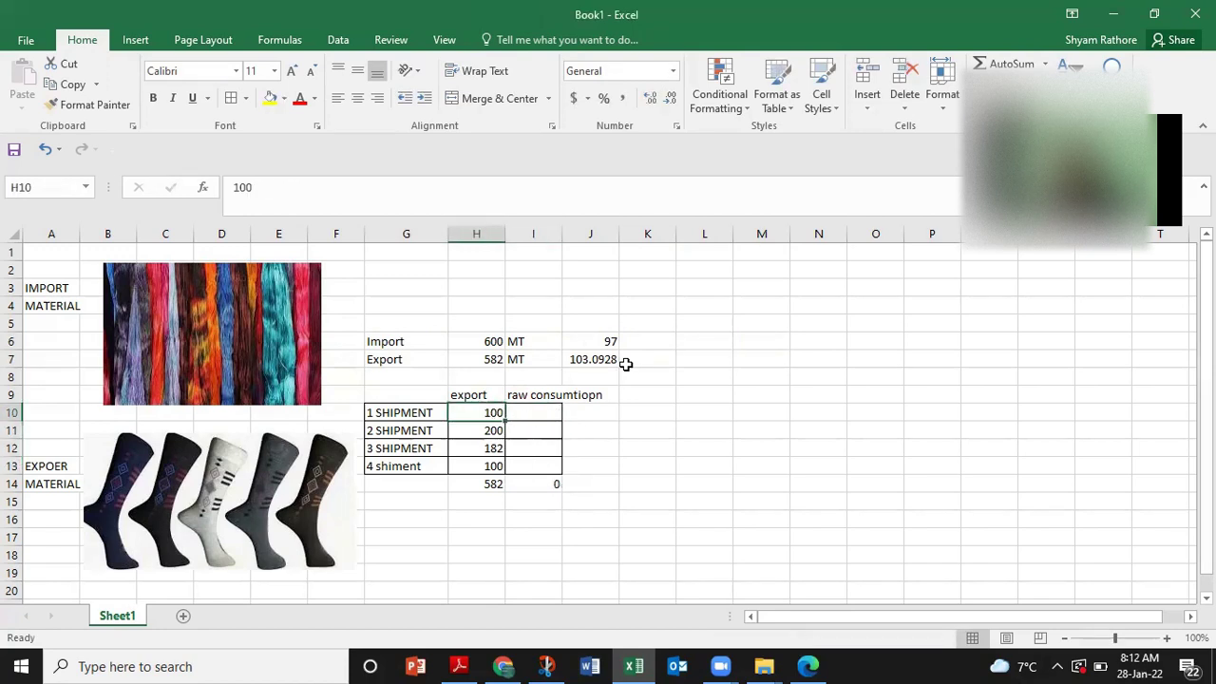
Try to calculate the first shipment's raw consumption in I10 with the formula =H10*J75
key(Down)
key(Up)
key(shift+Left)
key(shift+Right)
key(Right)
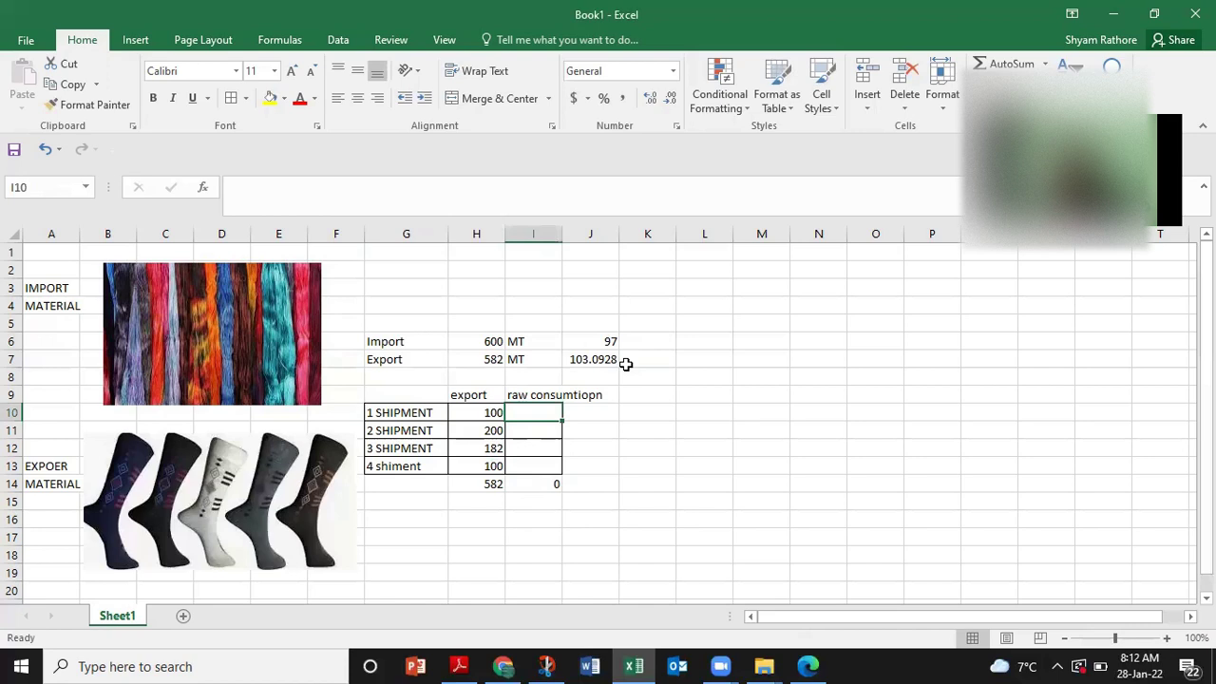
text(=)
key(Left)
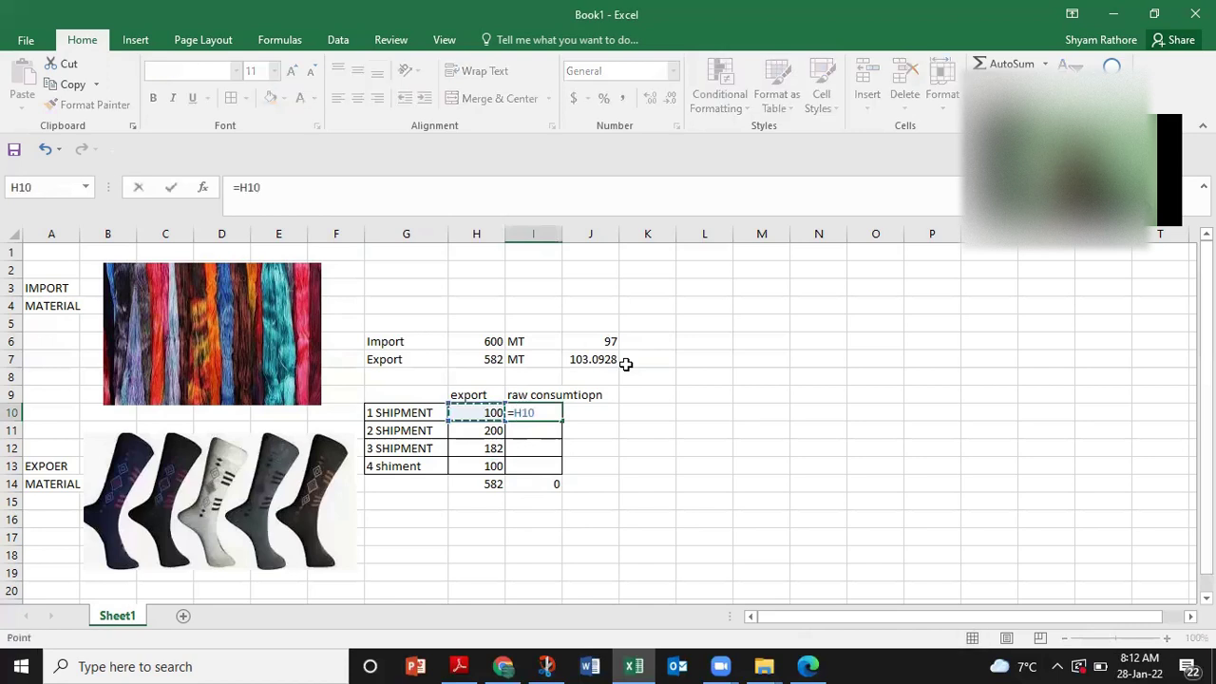
text(*)
click(596, 362)
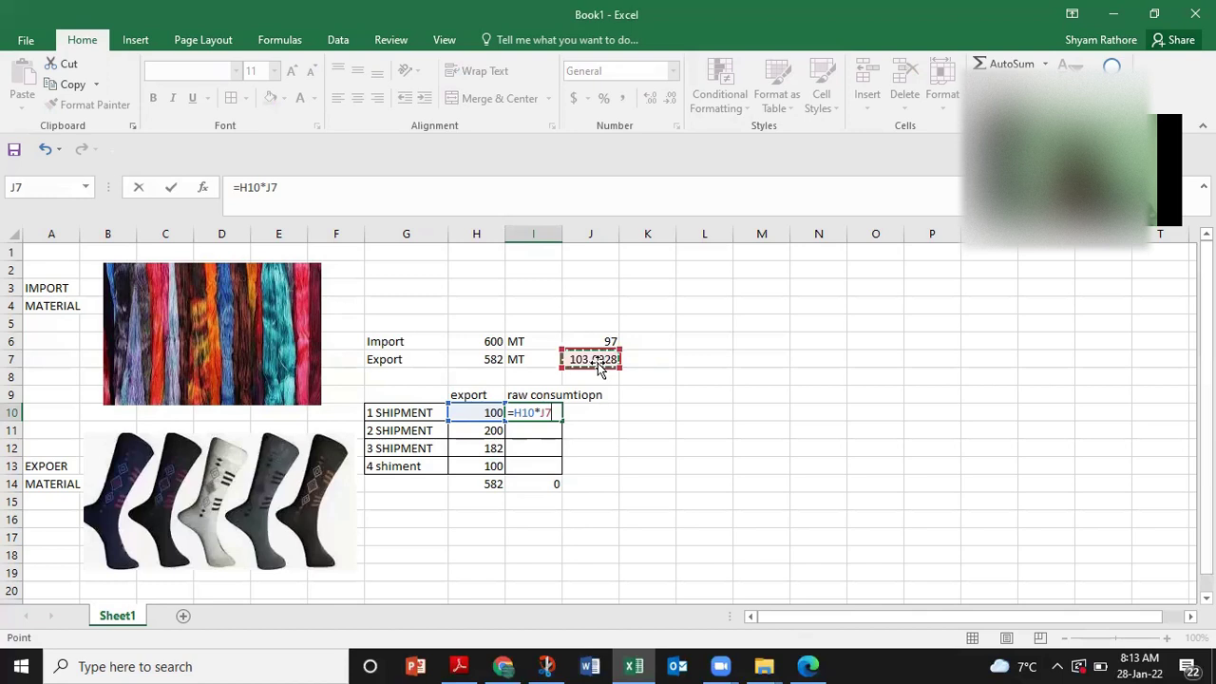
text(*)
key(BackSpace)
text(5)
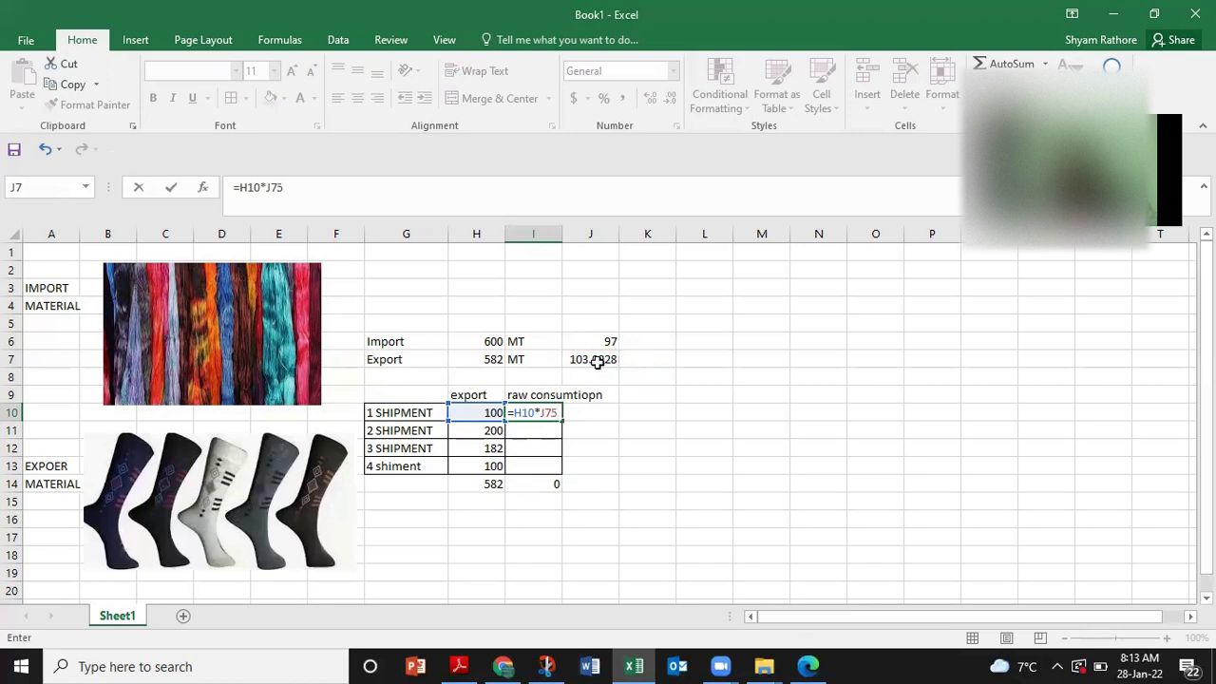
key(Return)
key(Up)
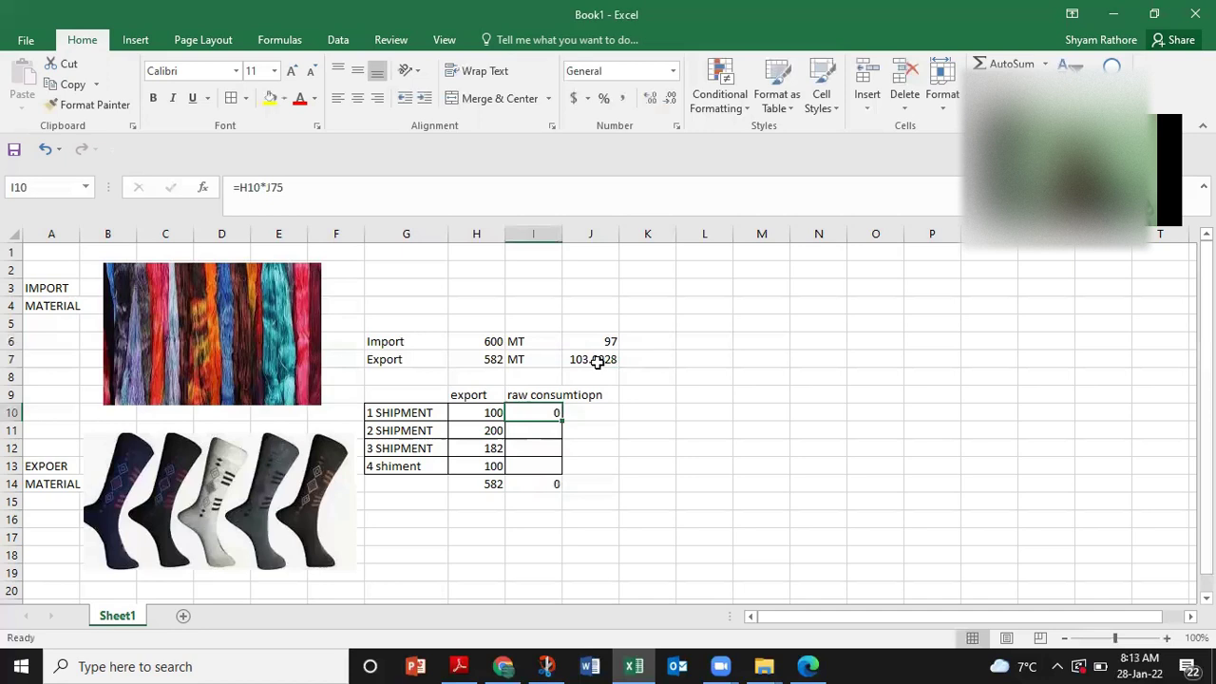
Examine the first shipment's export quantity and raw consumption formula in row 10, along with the column headings and the cells above them
key(Left)
key(Right)
key(Left)
key(Right)
key(Down)
key(Up)
key(Left)
key(Up)
key(Right)
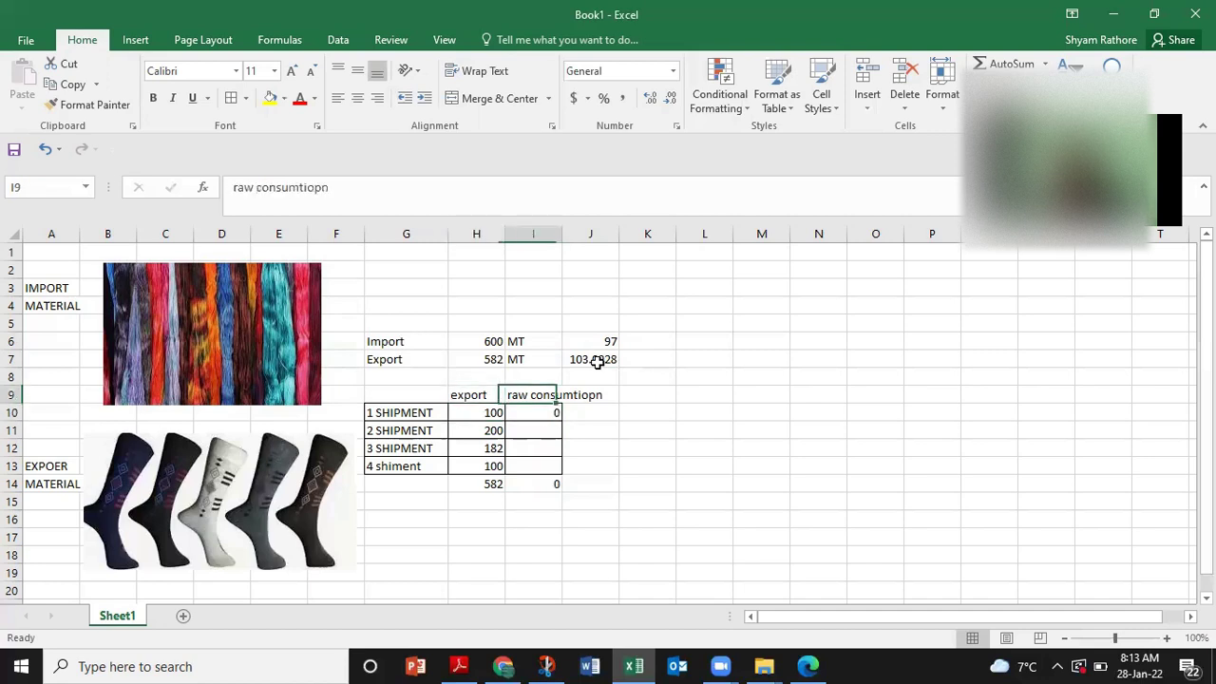
key(Right)
key(Up)
key(Up)
key(Down)
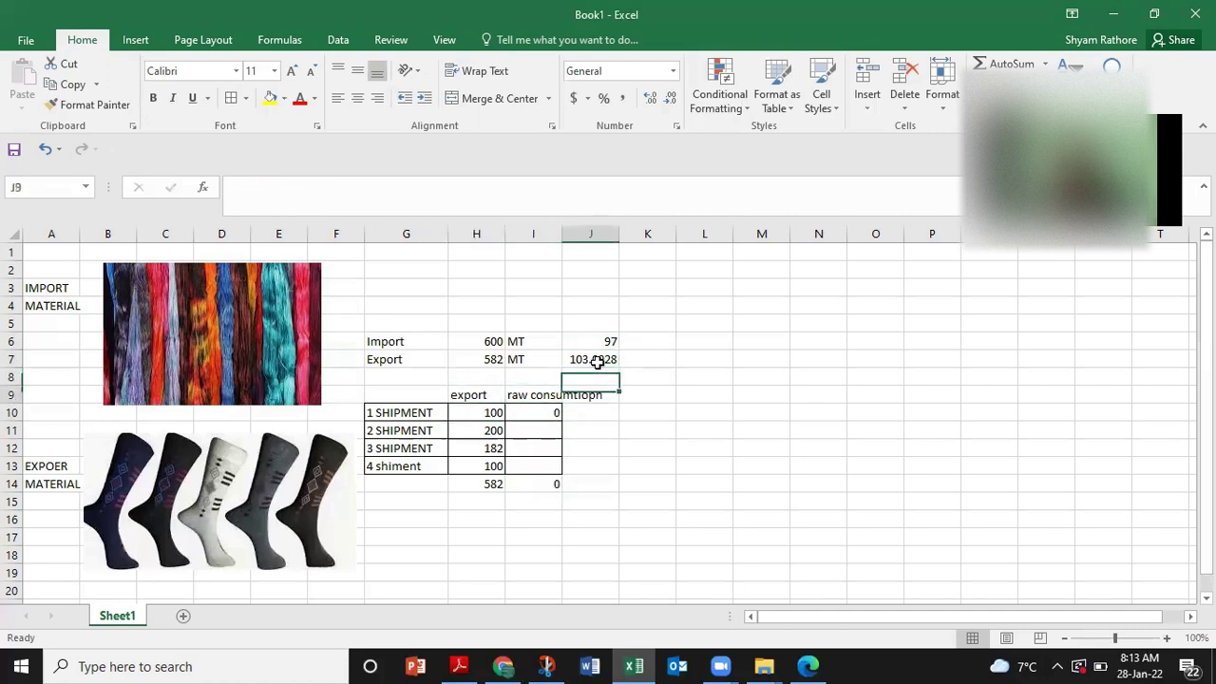
key(Down)
key(Left)
key(Left)
key(Down)
key(Down)
key(Right)
key(Up)
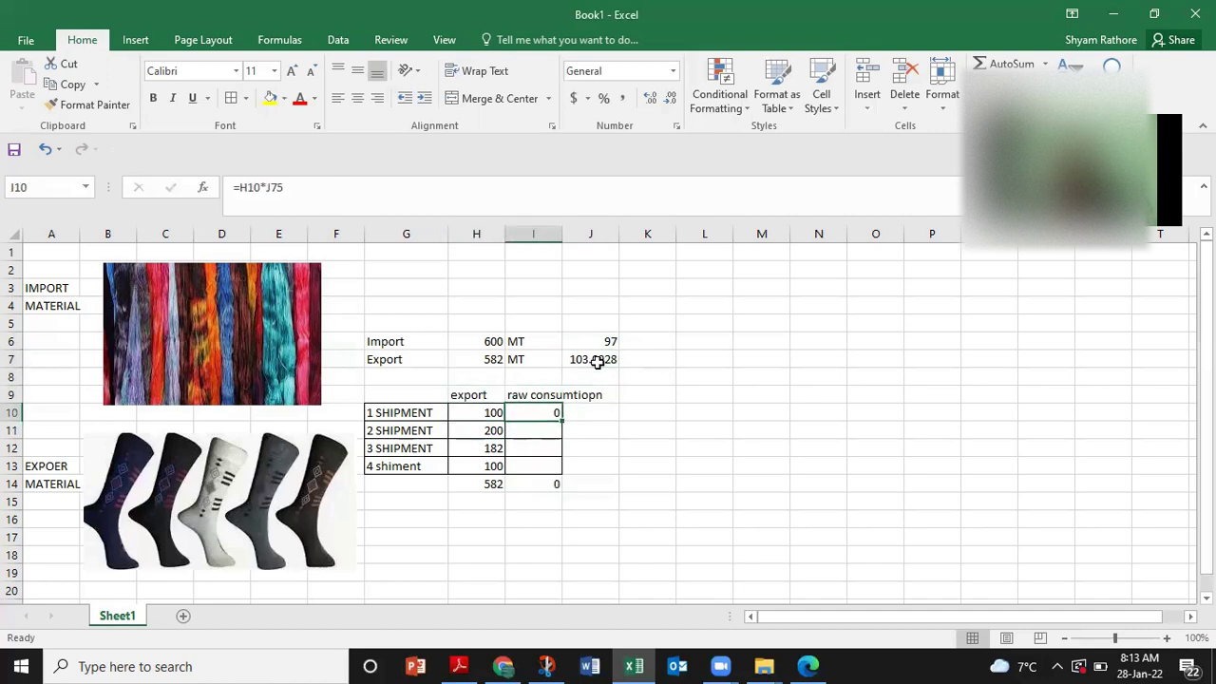
Enter the formula =H10*J7% in I10 for the first shipment's raw consumption
text(=)
key(Left)
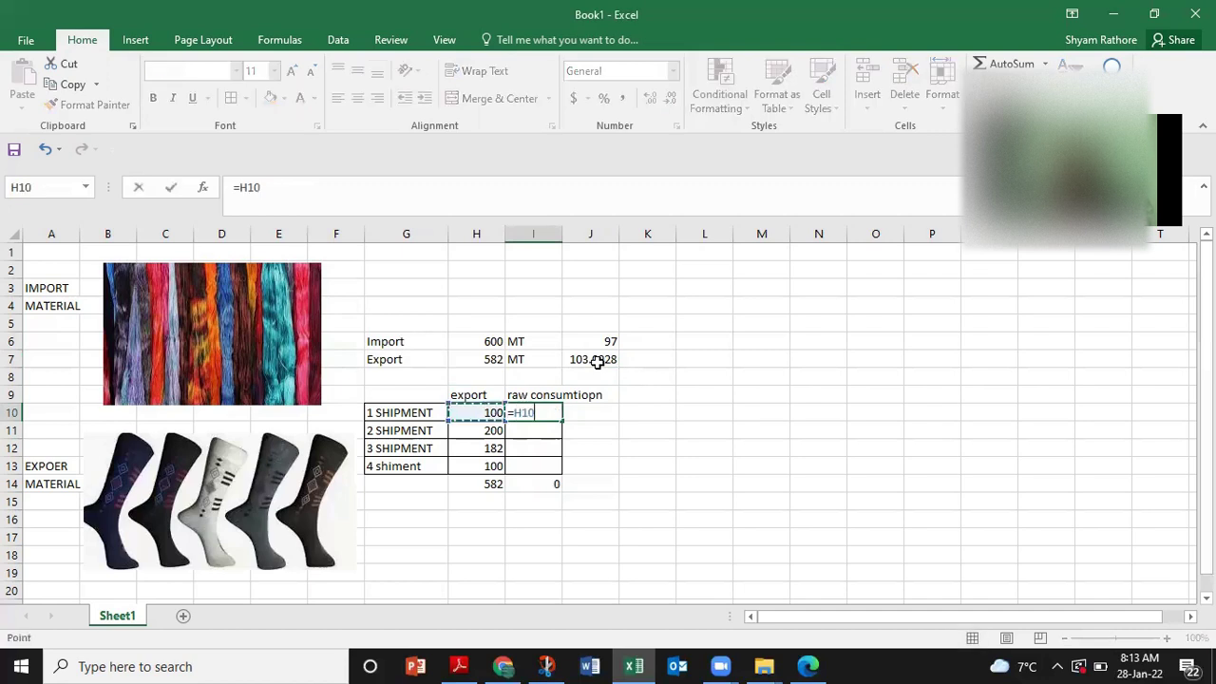
text(*)
click(599, 359)
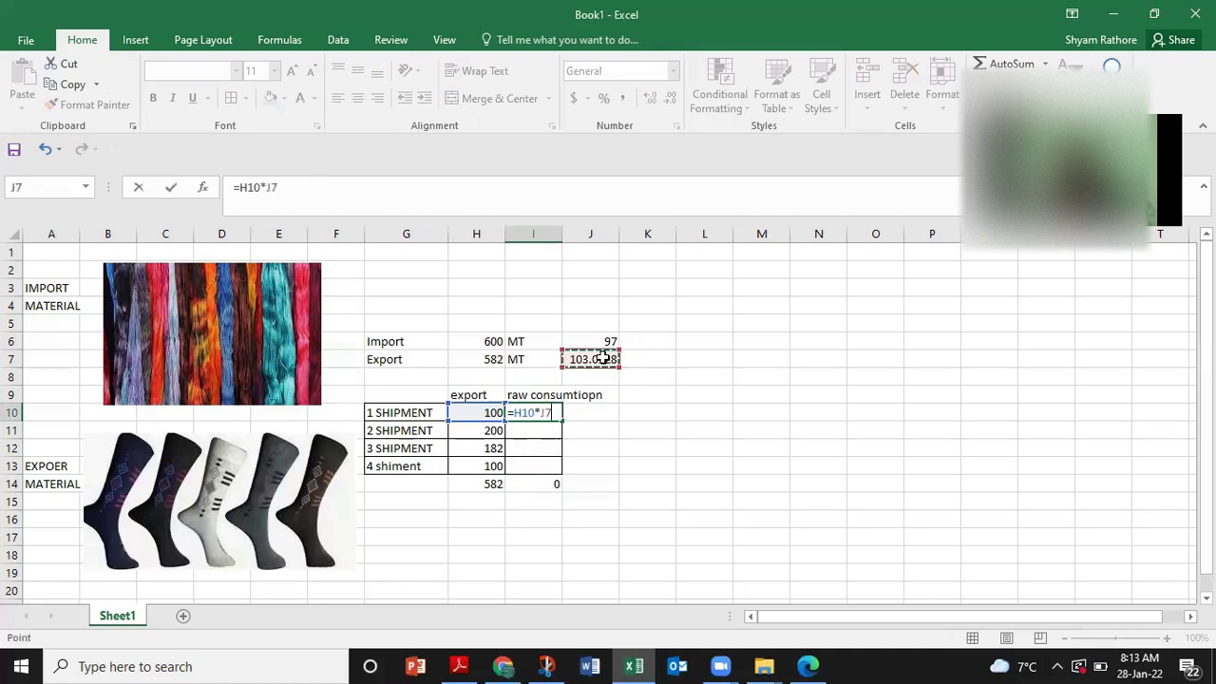
text(*)
key(BackSpace)
text(%)
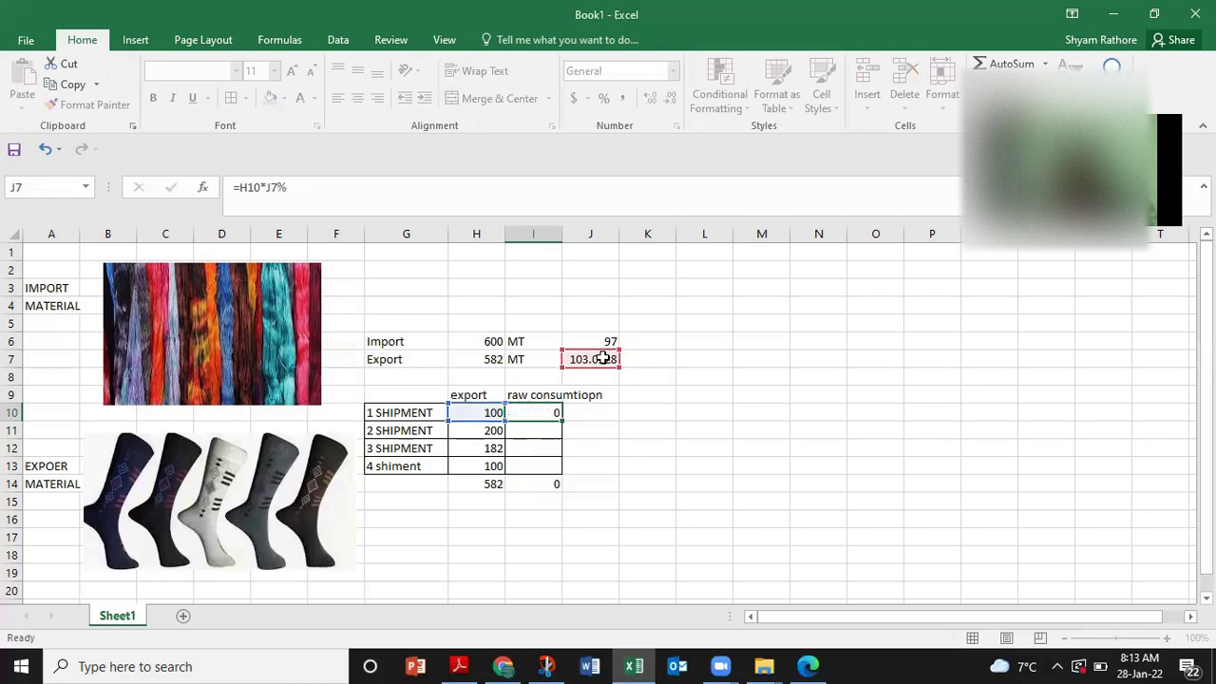
key(Return)
key(Up)
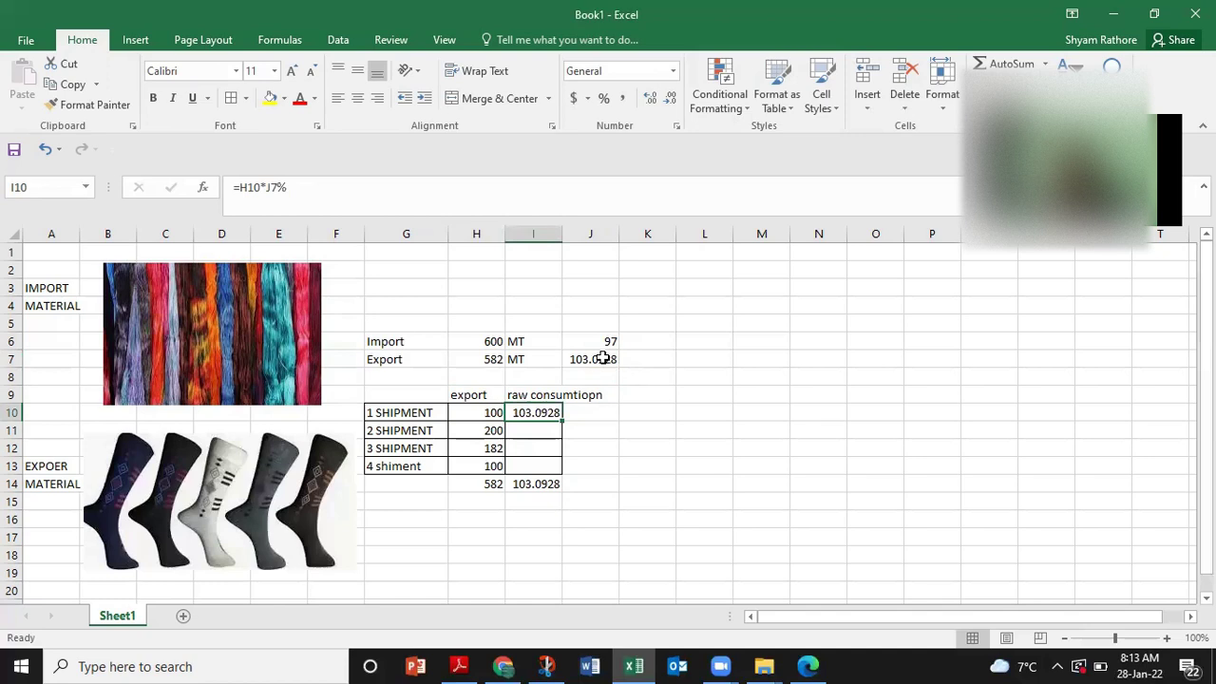
Examine the Export row's quantity and unit in row 7 above the first shipment's raw consumption
key(Up)
key(Up)
key(Up)
key(Up)
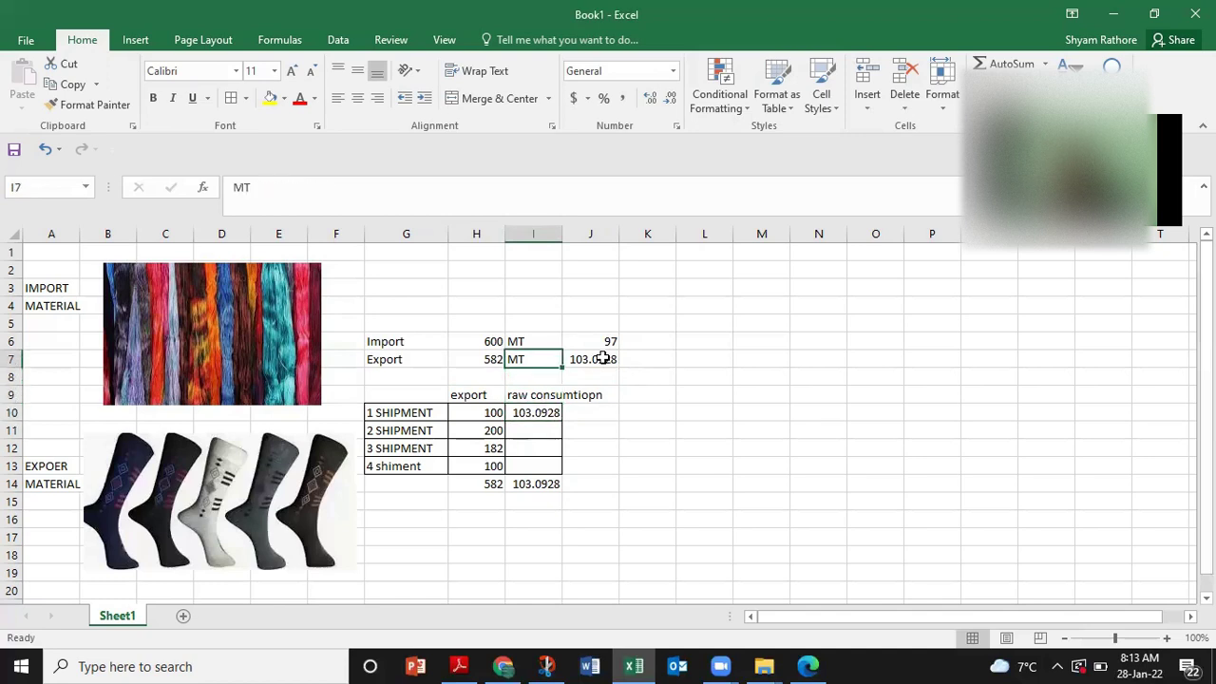
key(Left)
key(Right)
key(Down)
key(Down)
key(Down)
key(Down)
Calculate the import balance left after the first shipment in J10 with the formula =H6-I10
key(Right)
text(=)
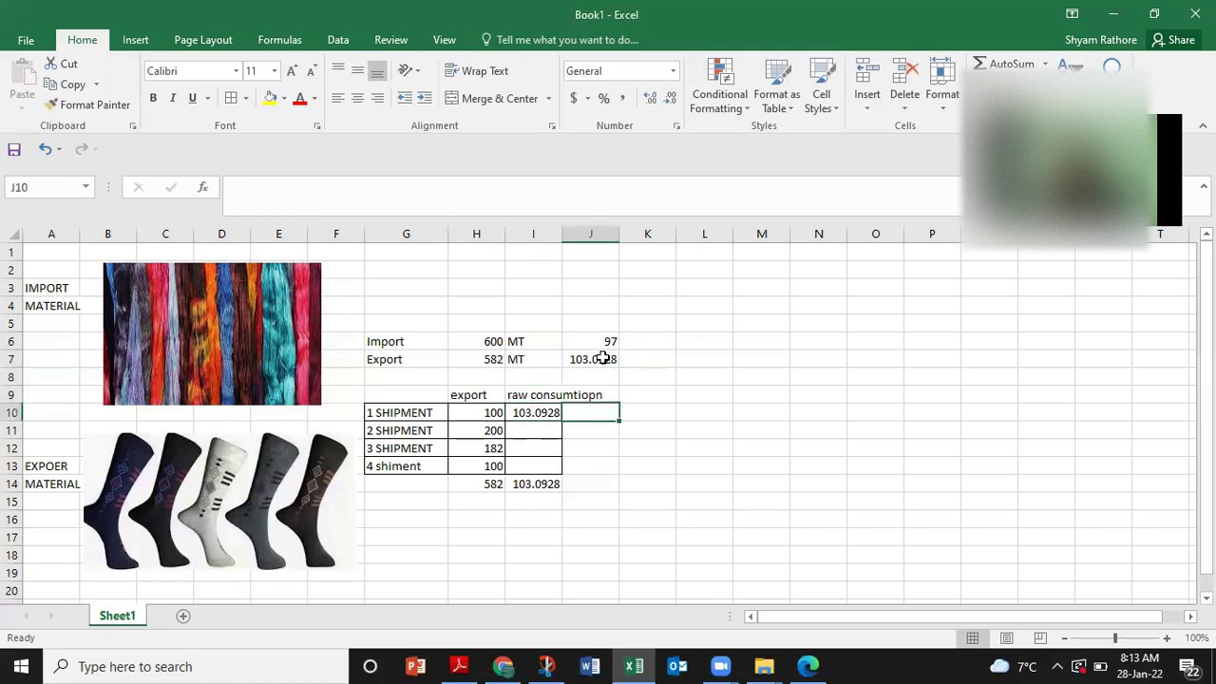
key(Up)
key(Up)
key(Up)
key(Left)
key(Left)
key(Up)
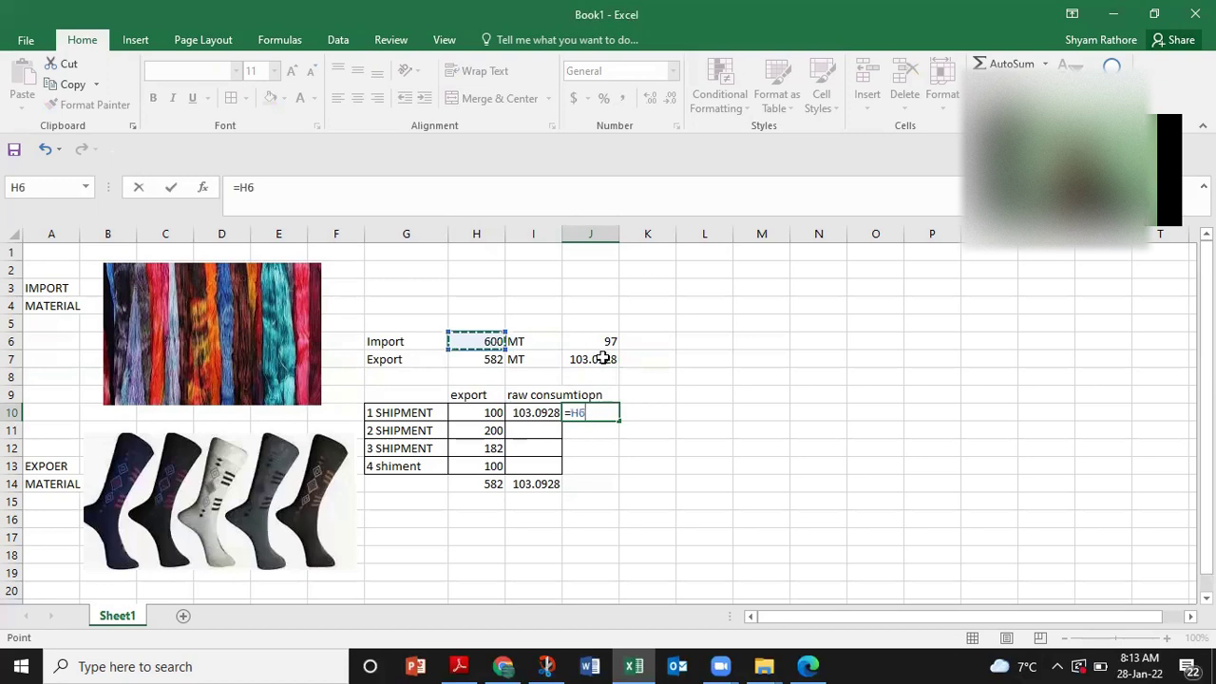
text(-)
key(Left)
key(Return)
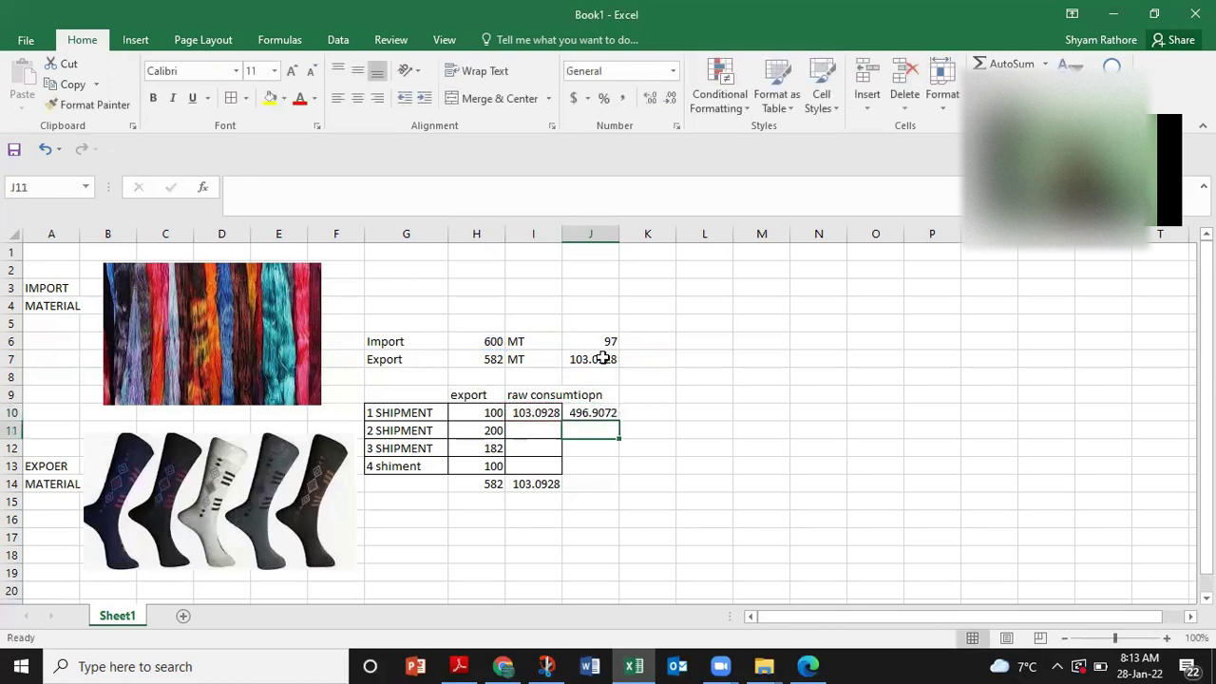
key(Up)
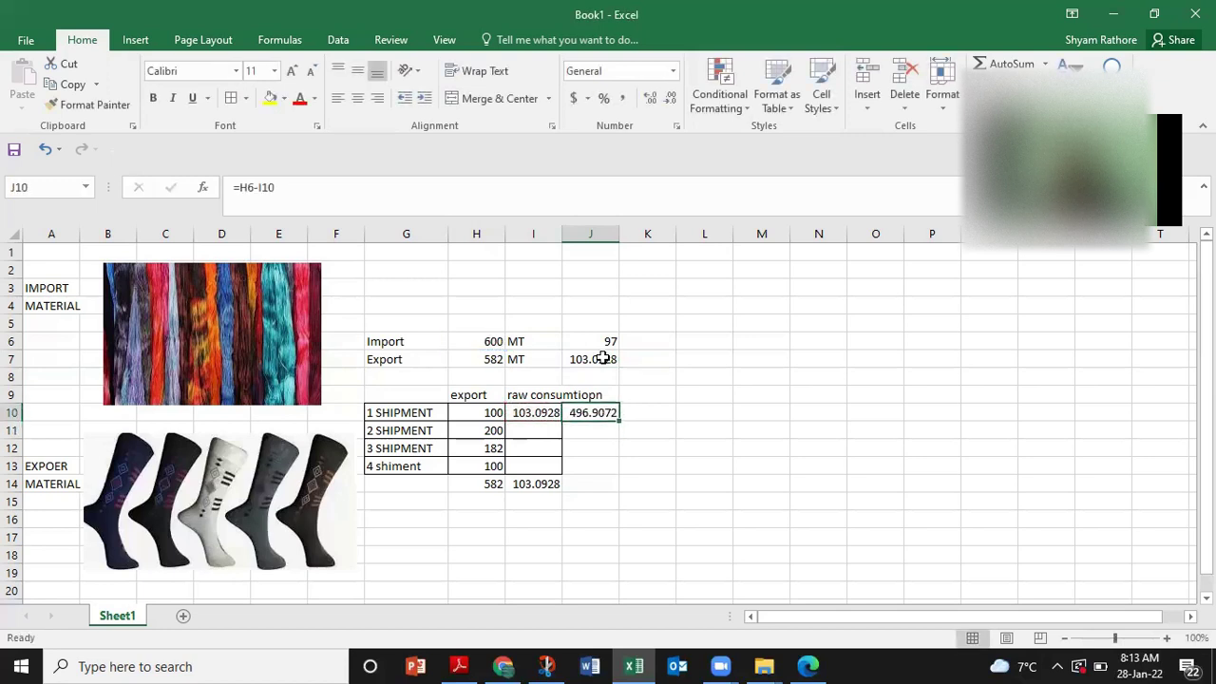
Try to copy the first shipment's raw consumption formula from I10 down to the second shipment in I11
key(Left)
key(Left)
key(Left)
key(Down)
key(Right)
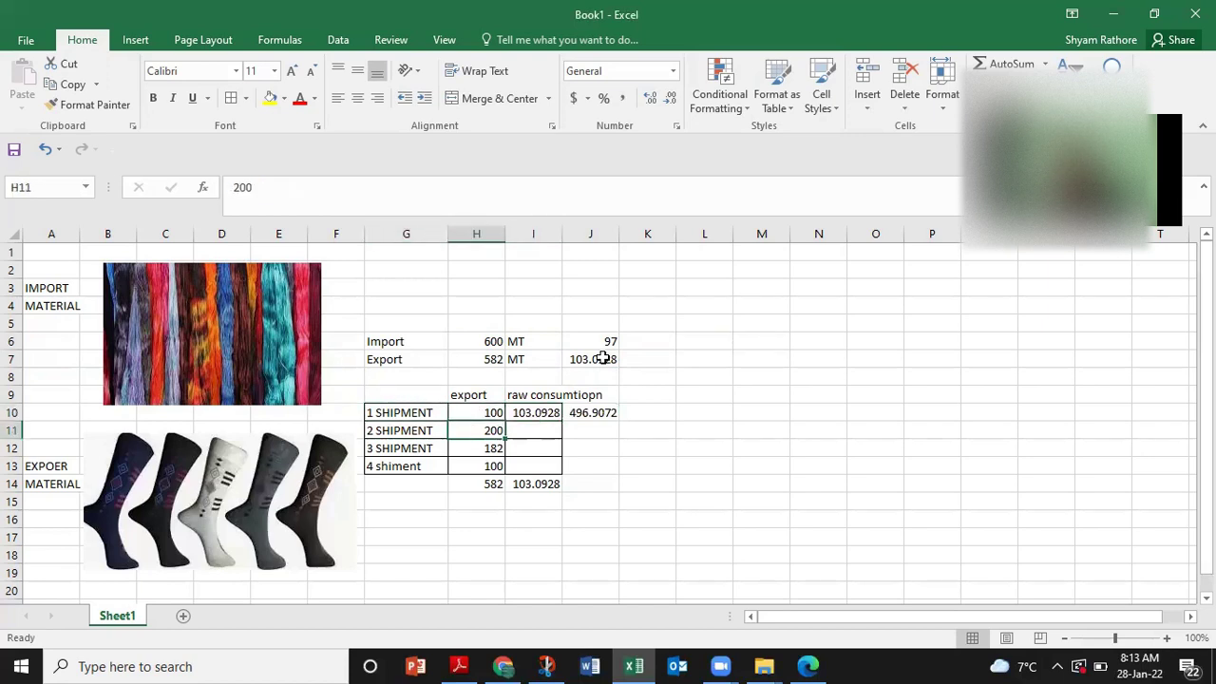
key(Right)
key(ctrl+d)
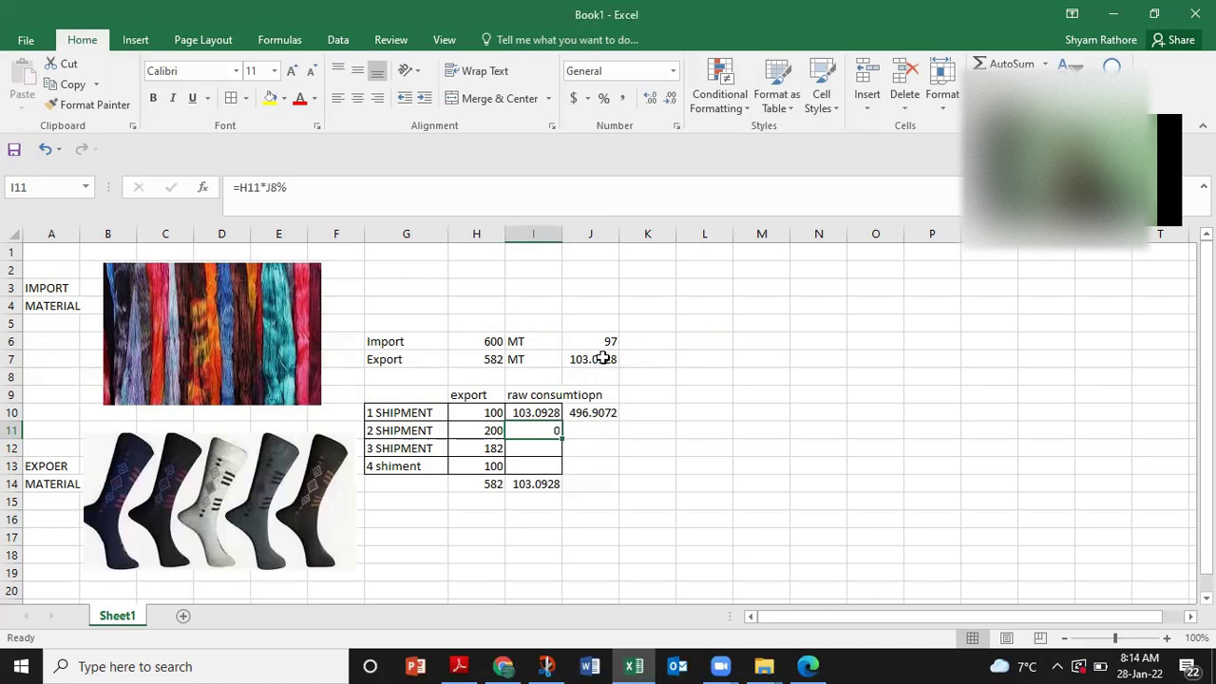
key(Up)
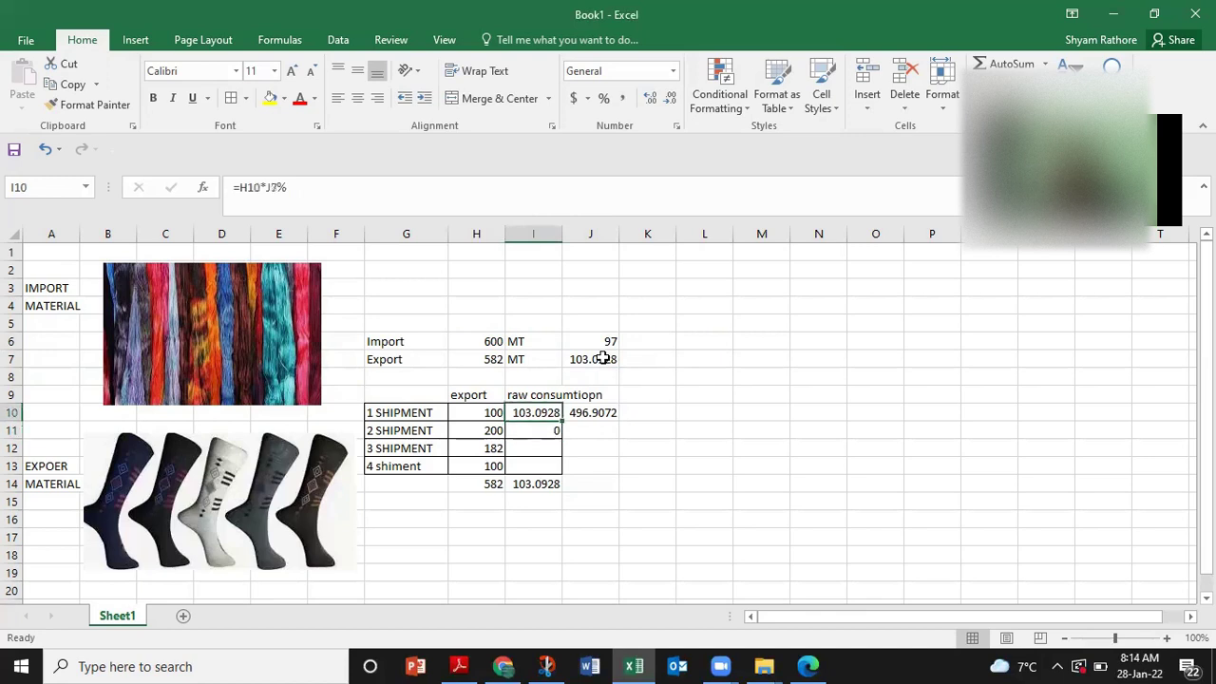
key(Down)
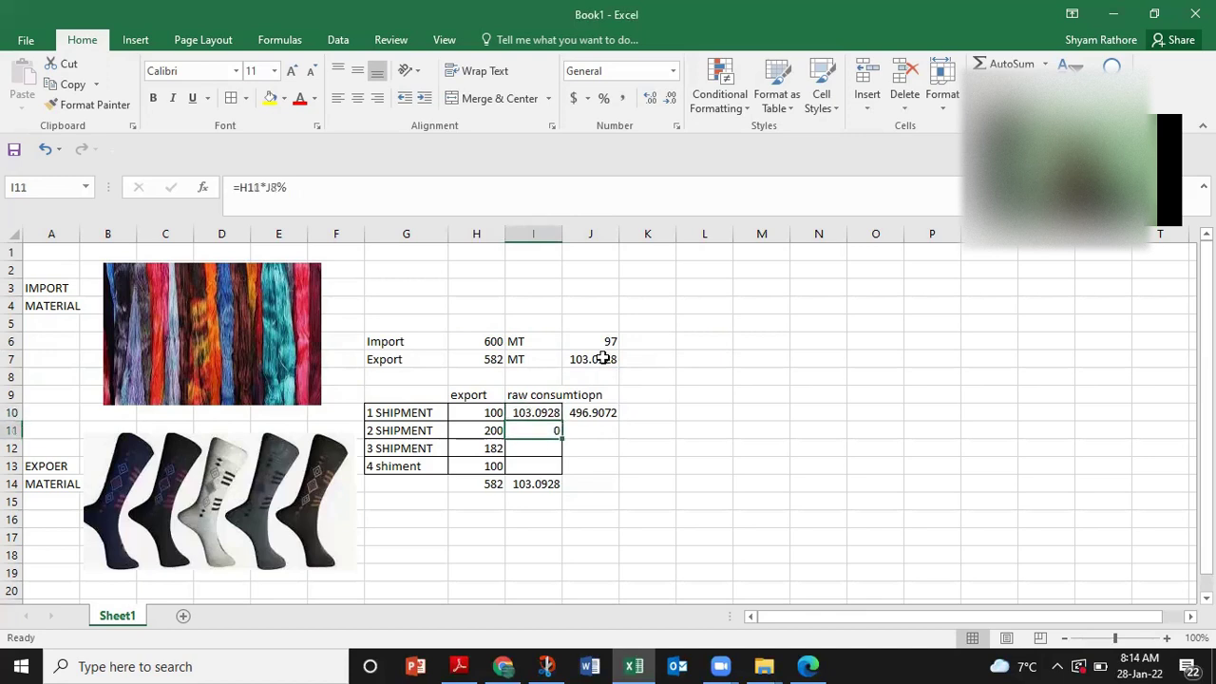
key(F2)
key(Escape)
text(=)
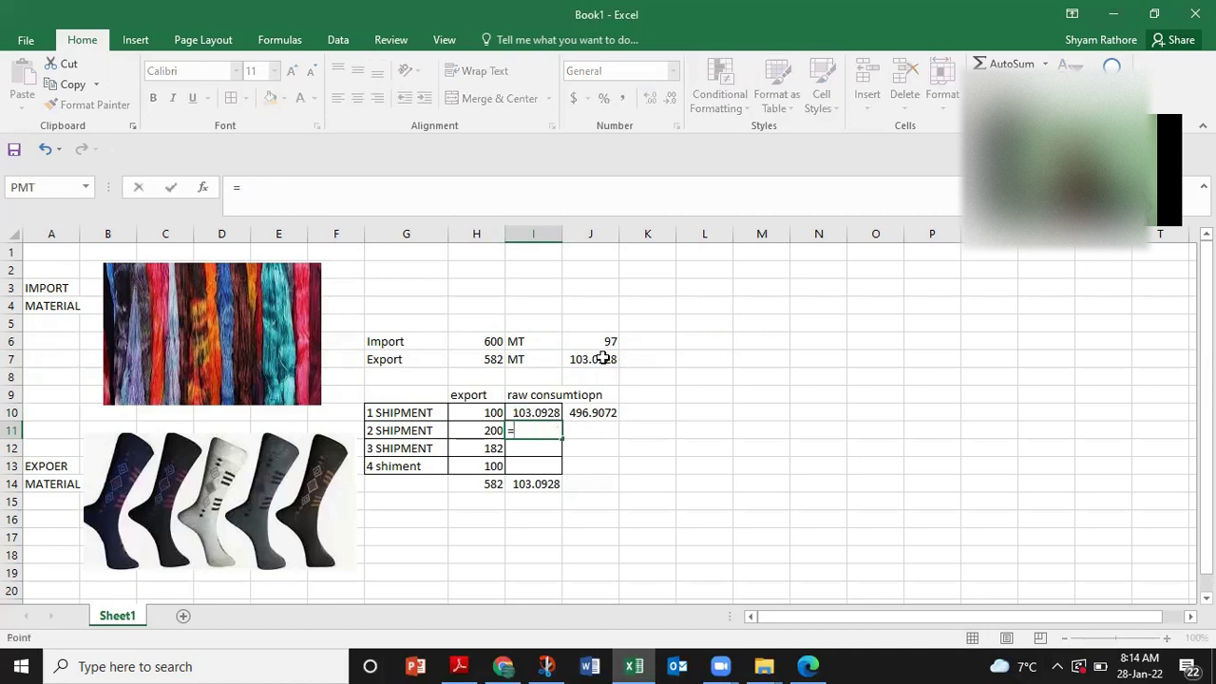
key(Left)
key(Up)
key(Up)
key(Right)
key(Right)
key(Up)
key(Up)
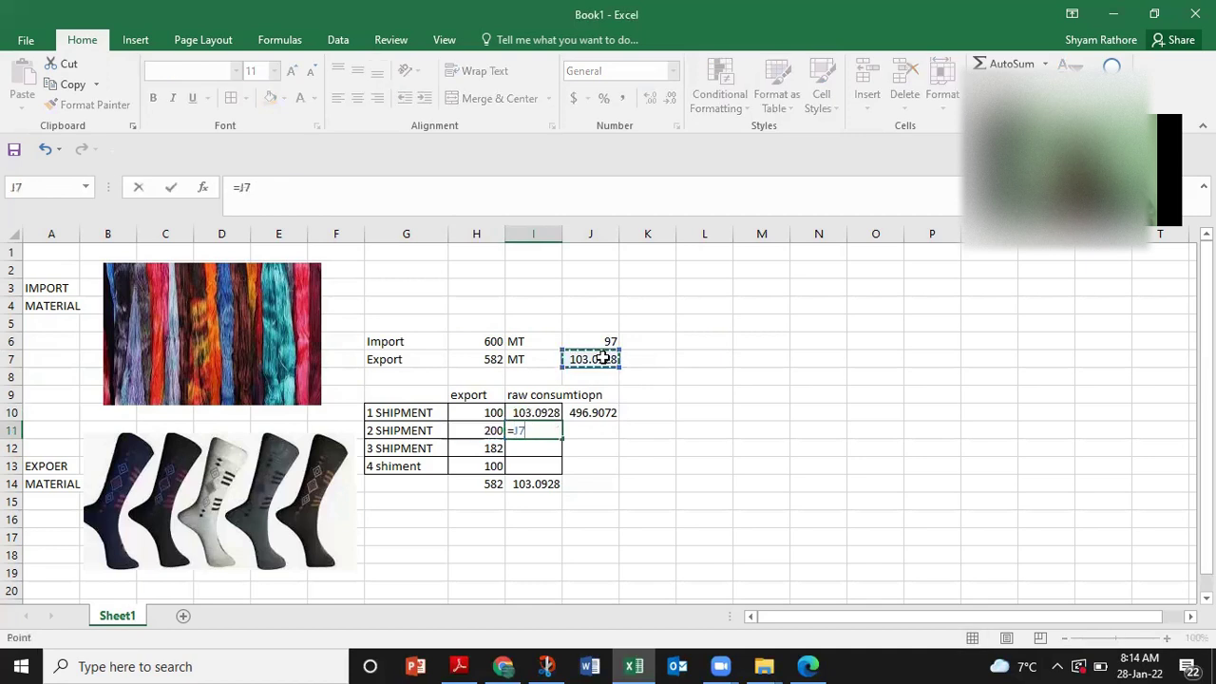
text(*)
key(Return)
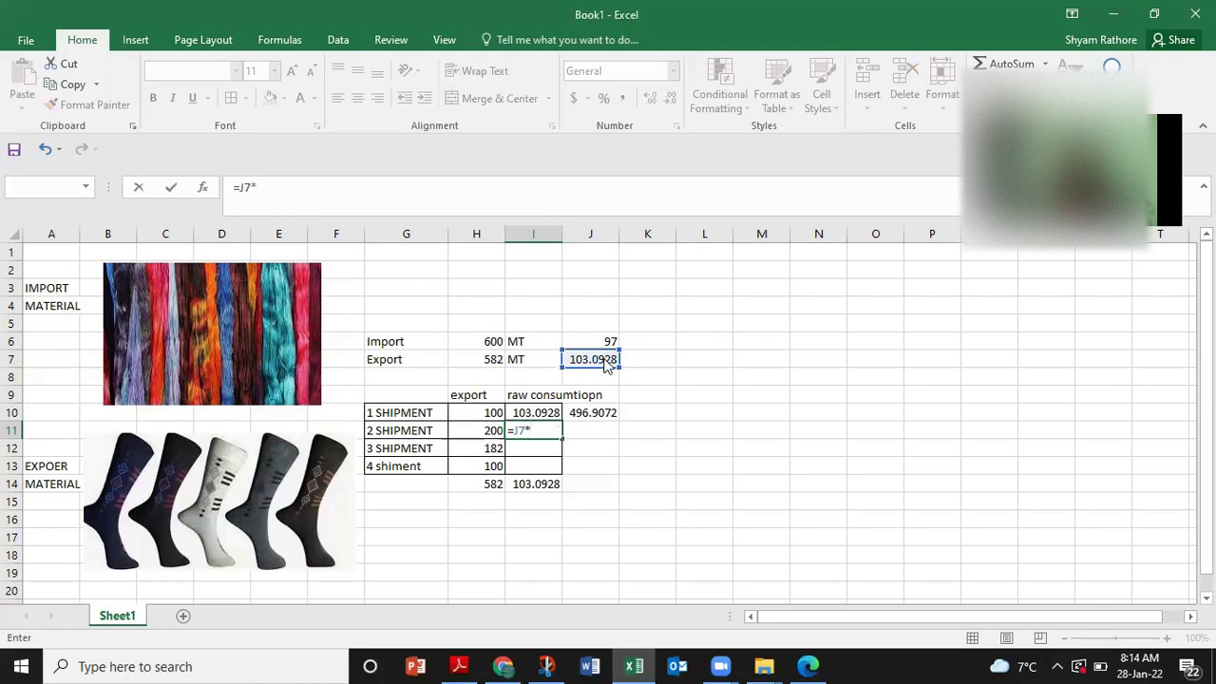
key(n)
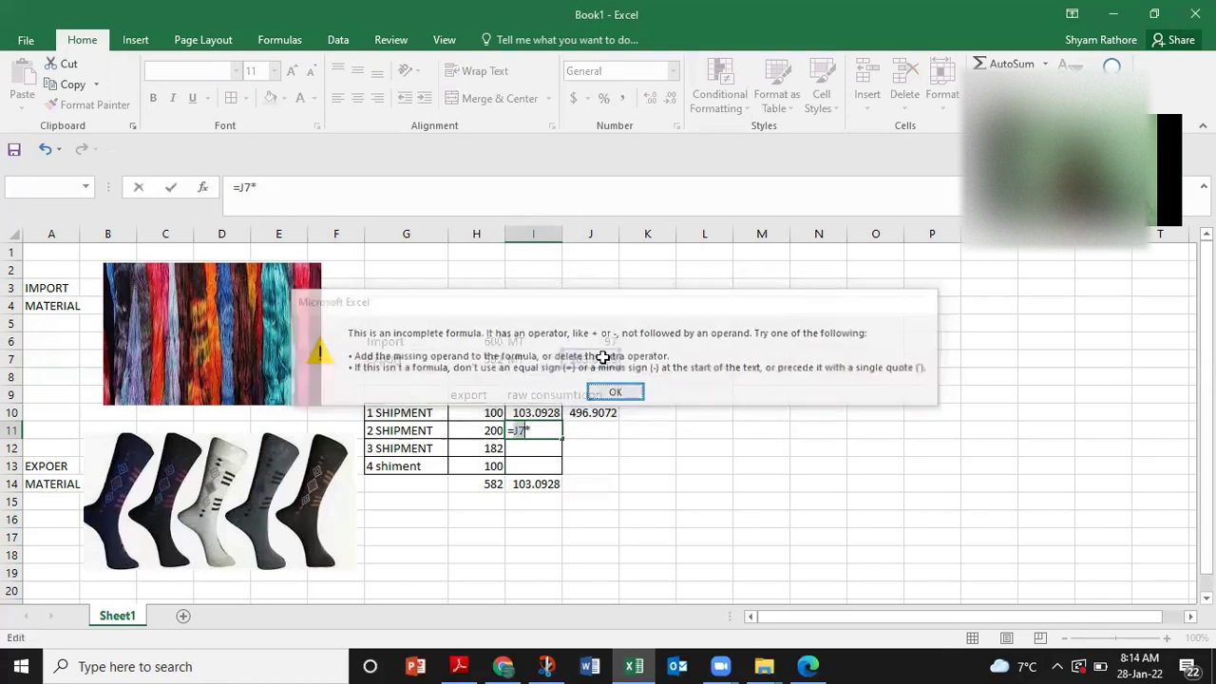
key(Return)
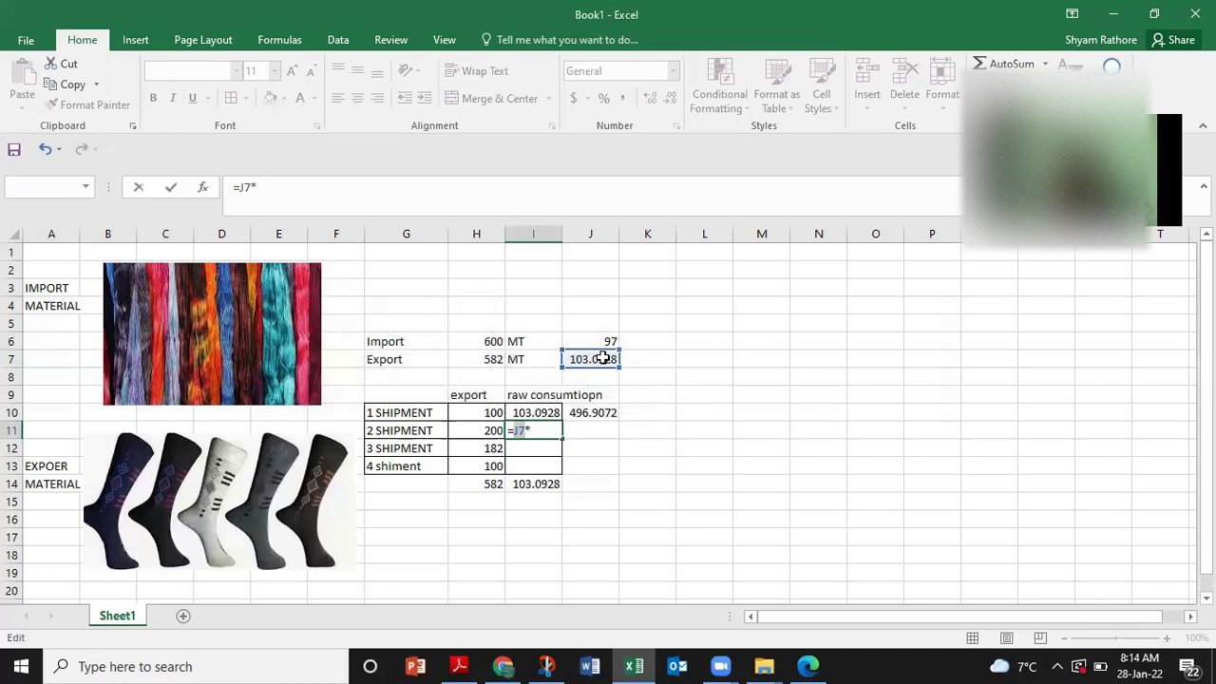
click(617, 517)
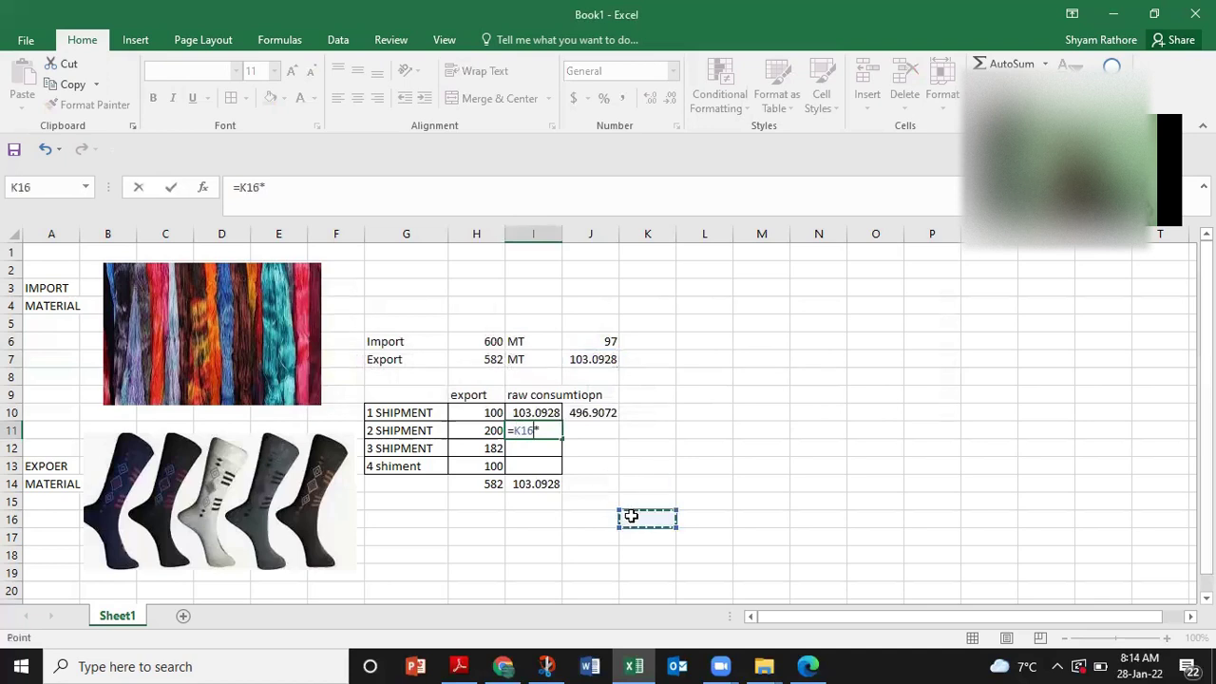
key(Escape)
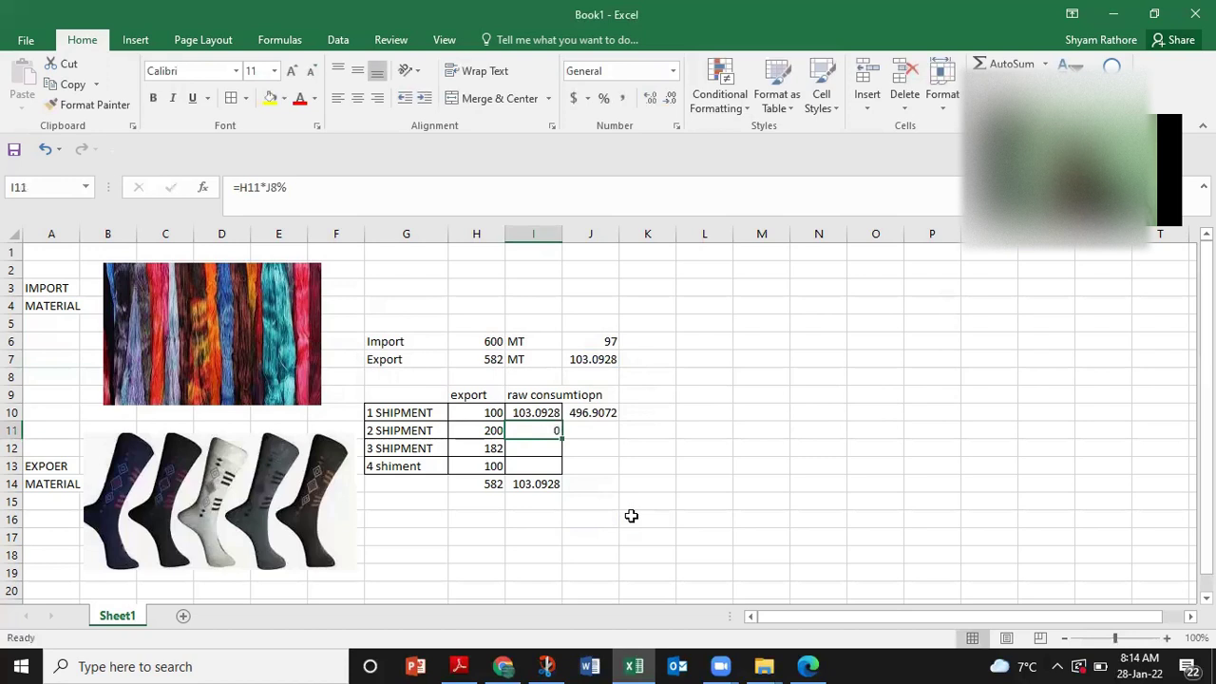
Enter the formula =H11*J7% in I11 for the second shipment's raw consumption
text(=)
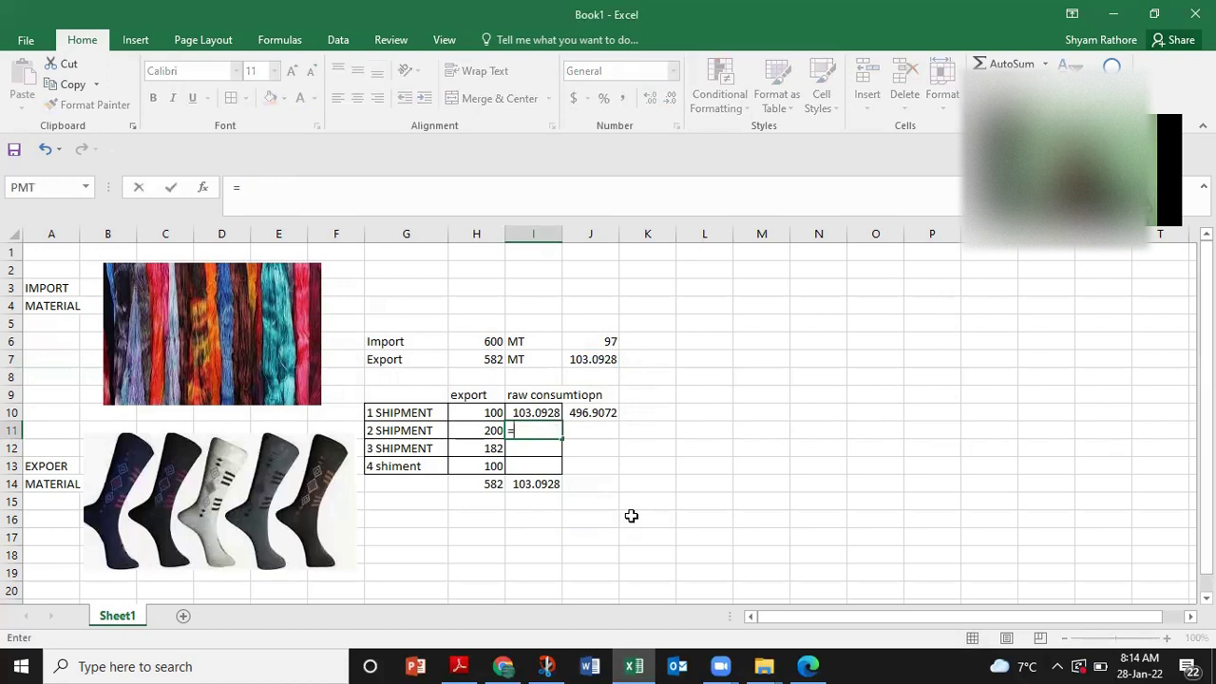
key(Left)
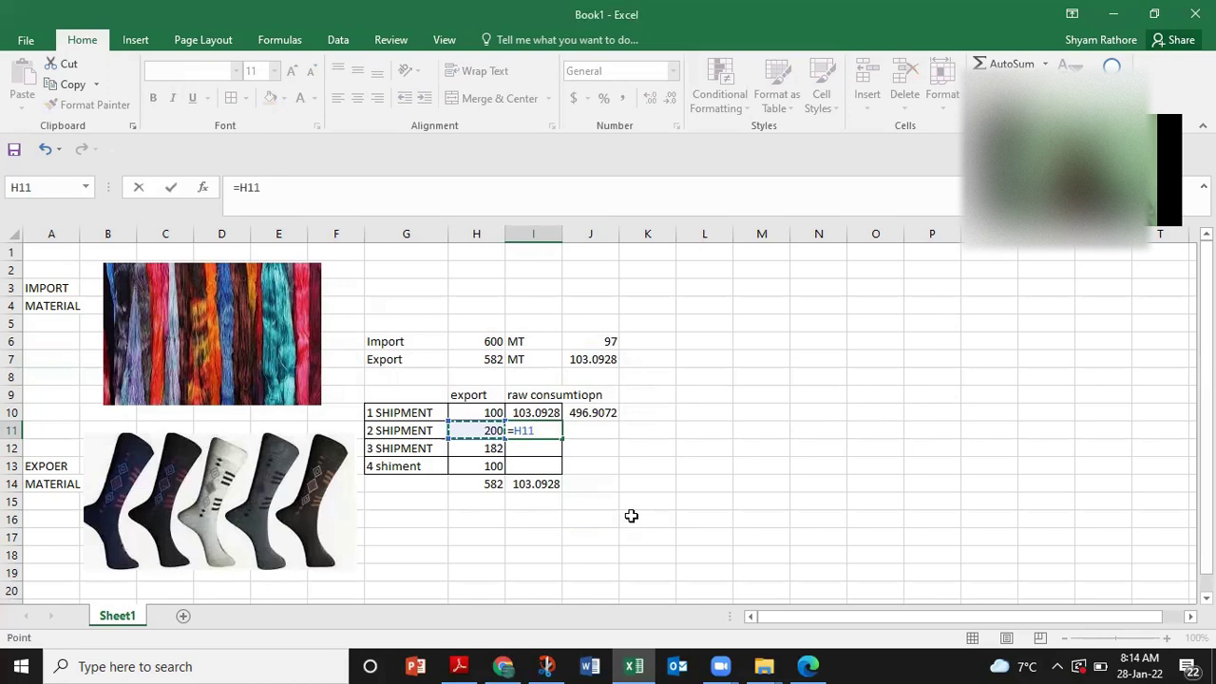
text(*)
click(591, 356)
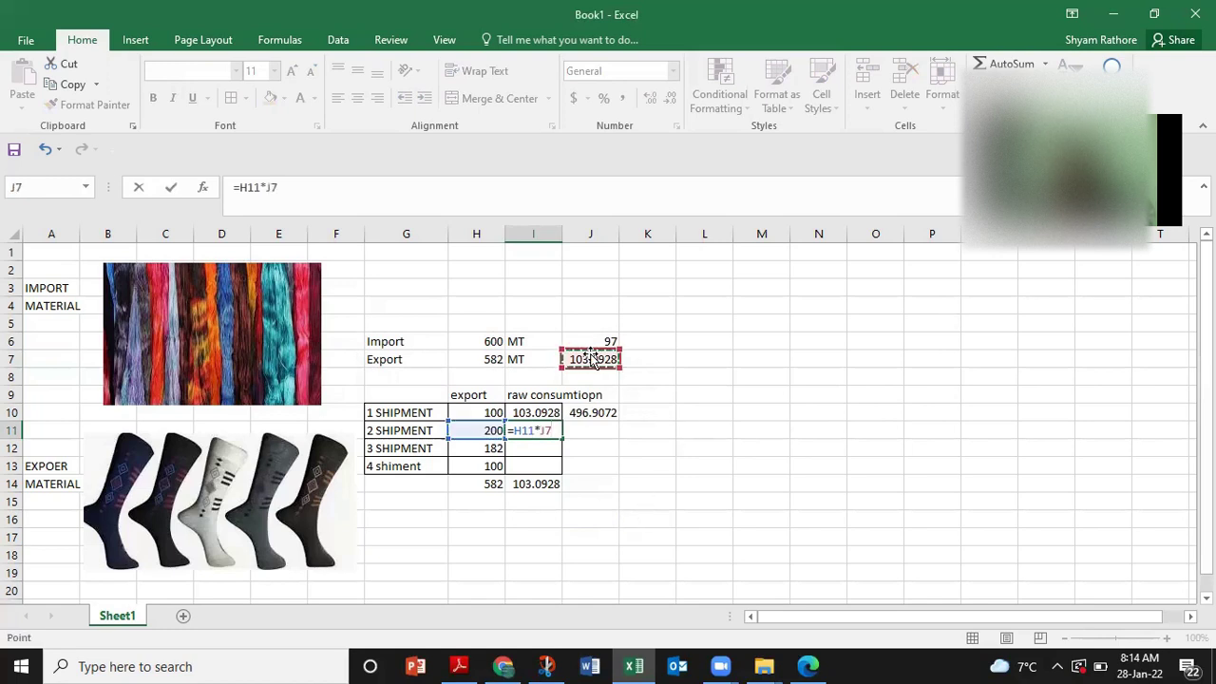
text(%)
key(Return)
key(Up)
Copy the balance formula from J10 down to J11 for the second shipment
key(Right)
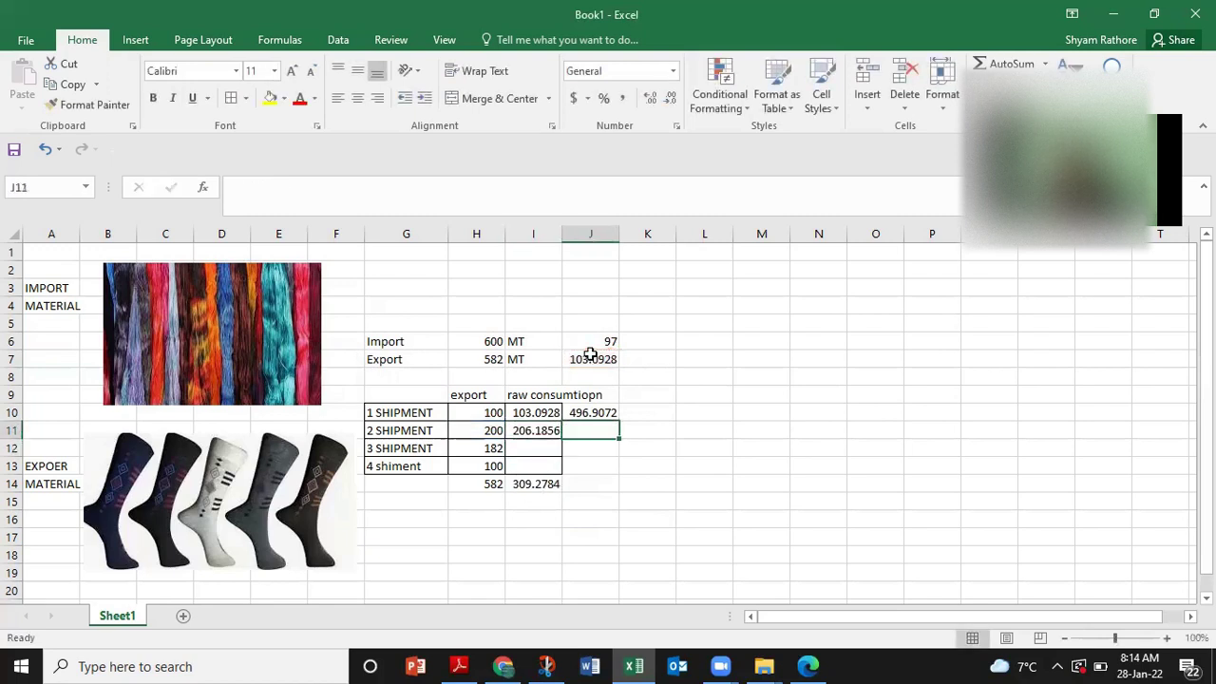
key(ctrl+d)
key(Left)
key(Left)
key(Right)
key(Right)
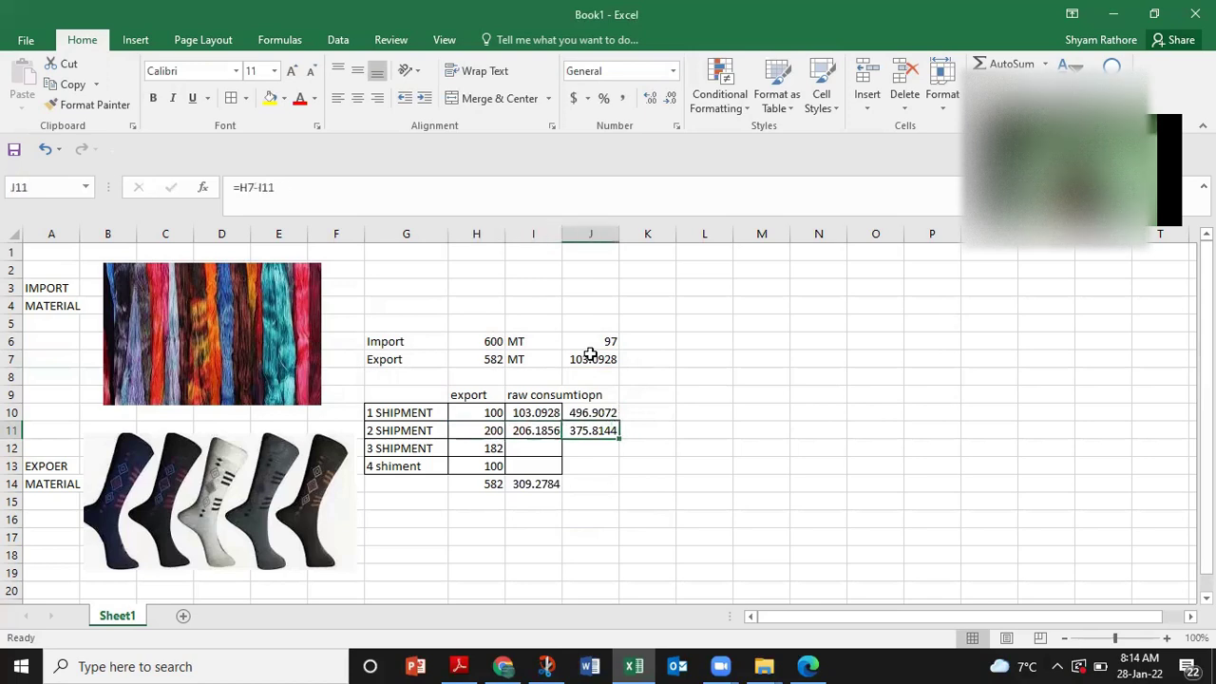
Examine the first shipment's label, export quantity, raw consumption and balance across row 10
key(Up)
key(Left)
key(Left)
key(Left)
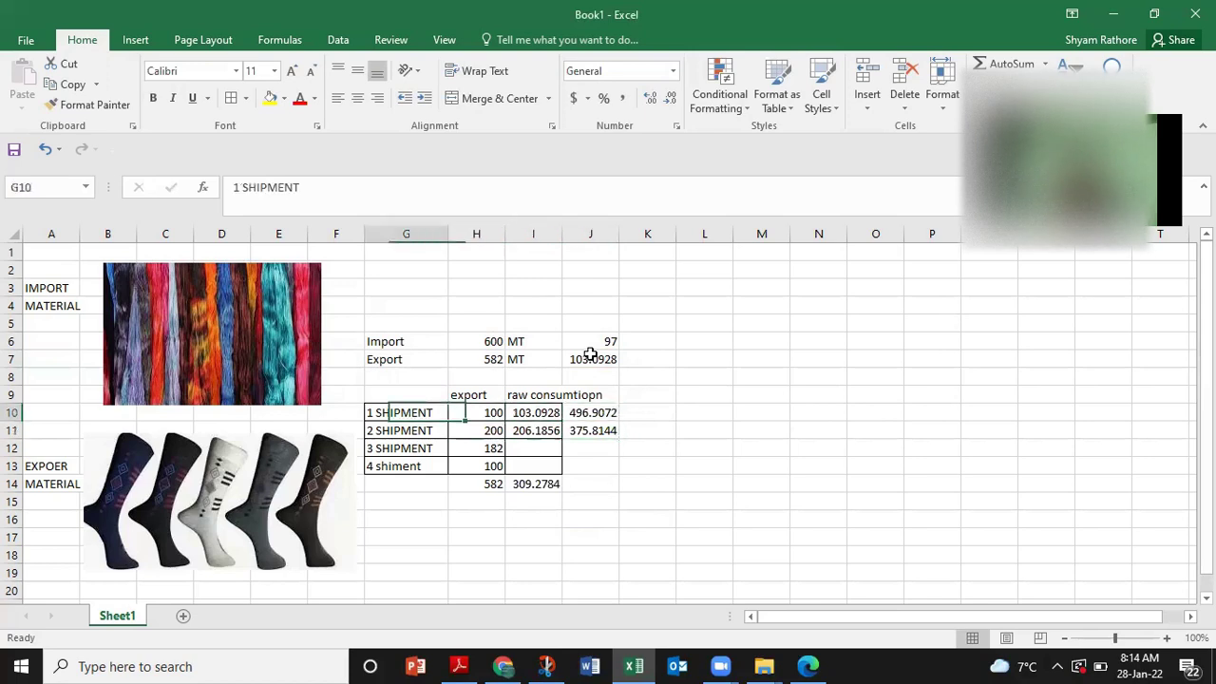
key(shift+Right)
key(shift+Right)
key(shift+Left)
key(shift+Left)
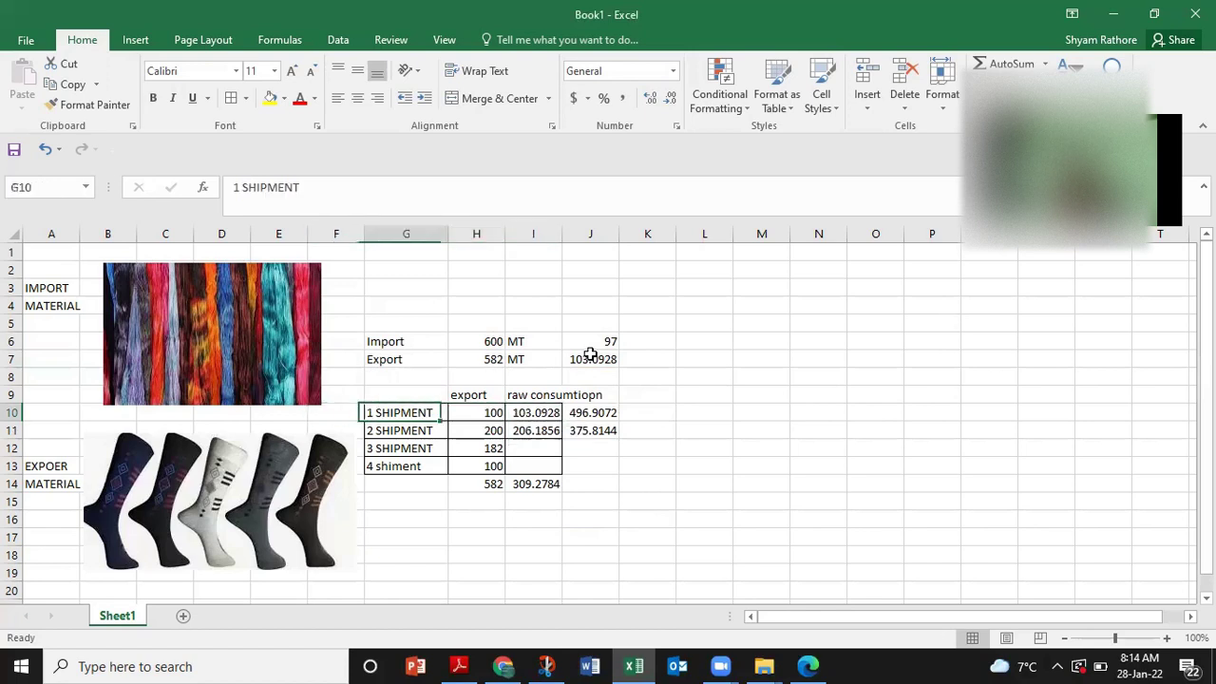
key(Right)
key(shift+Right)
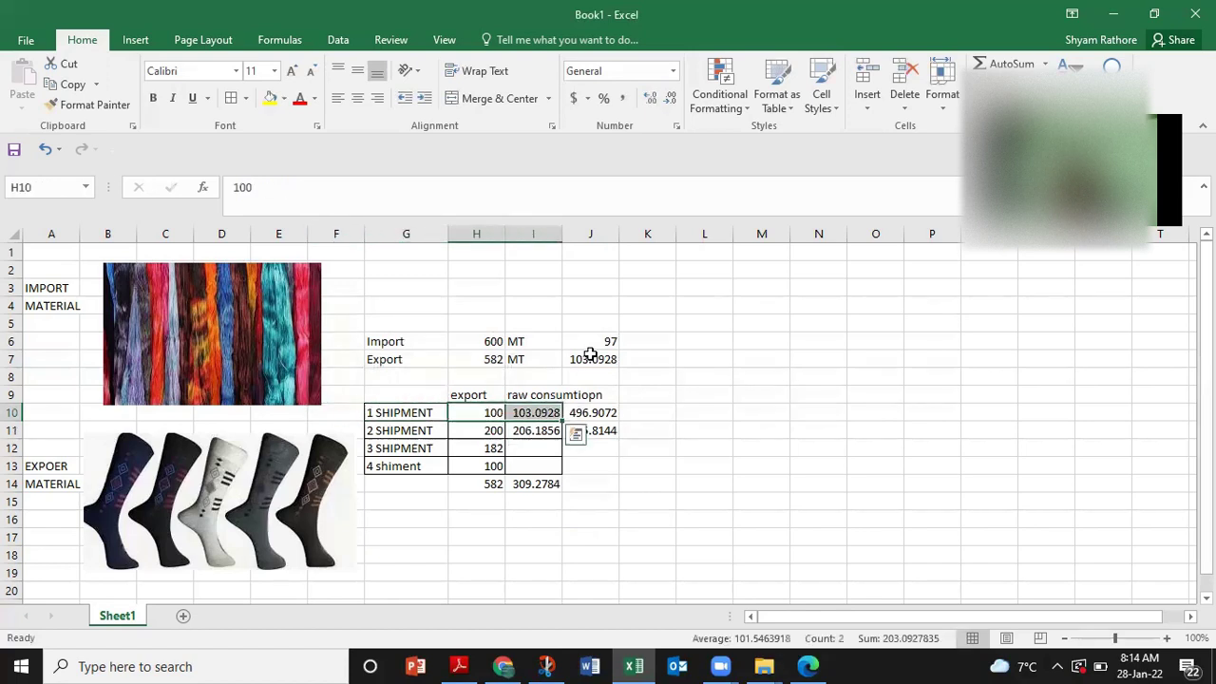
key(Right)
key(Right)
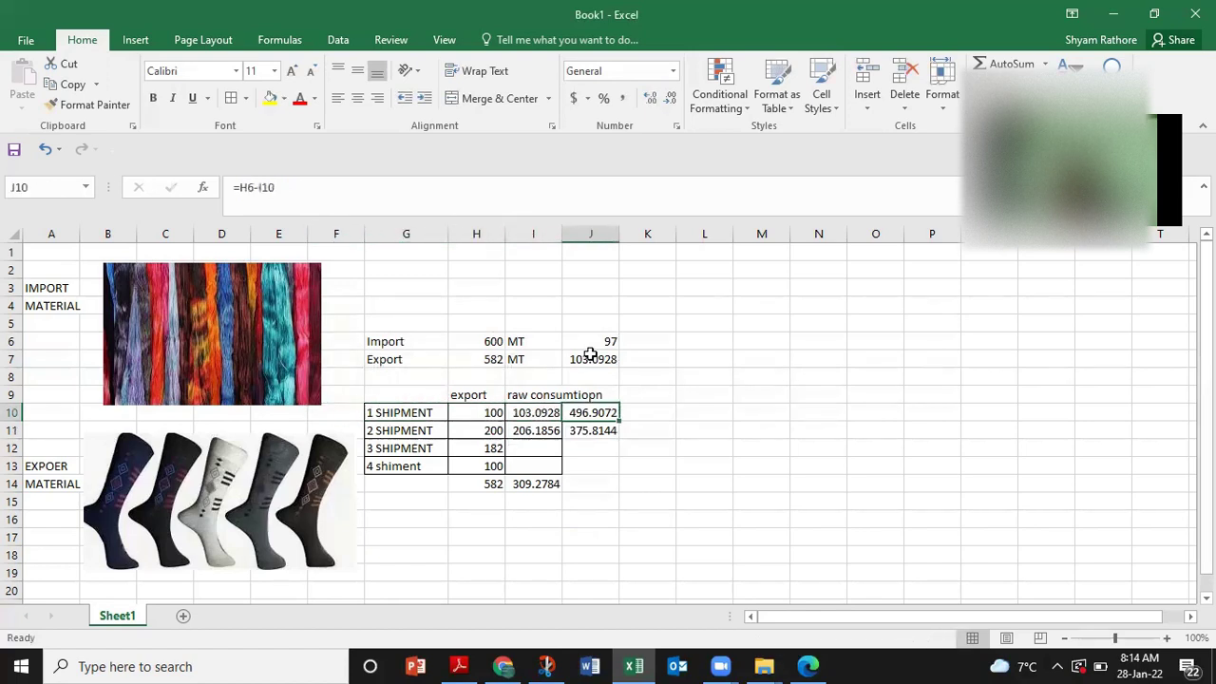
Try to copy the second shipment's raw consumption formula from I11 down to the third shipment in I12
key(Down)
key(Down)
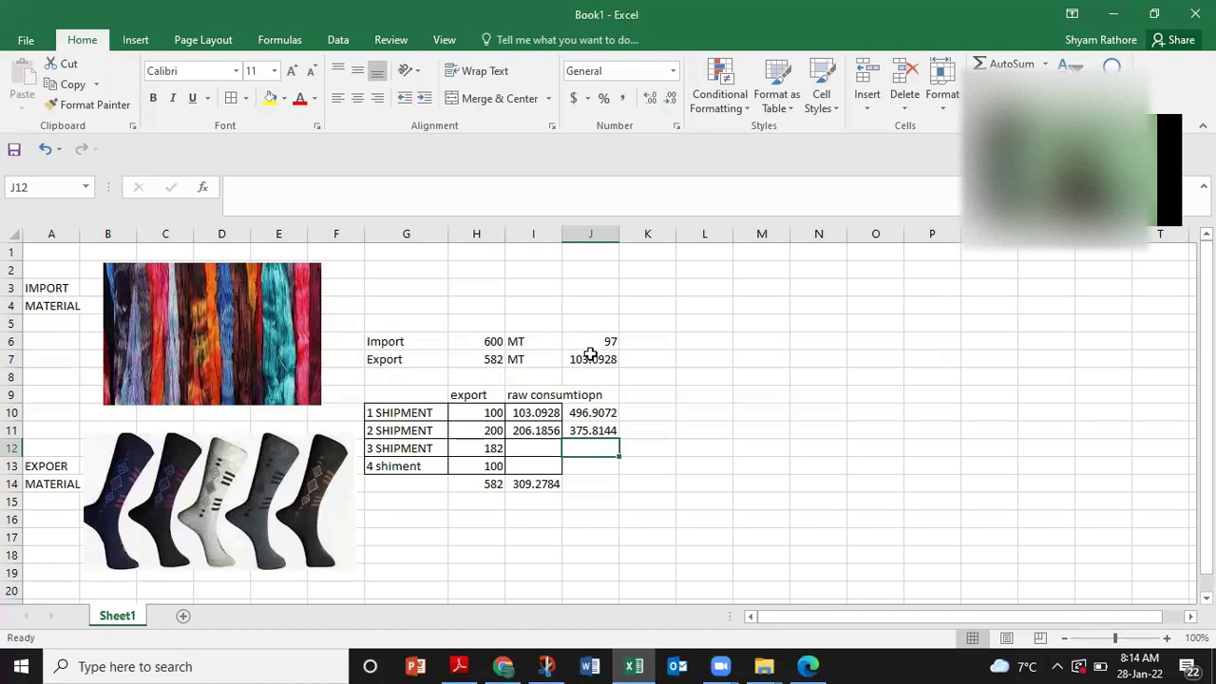
key(Left)
key(ctrl+d)
key(Left)
key(Right)
text(=)
key(Left)
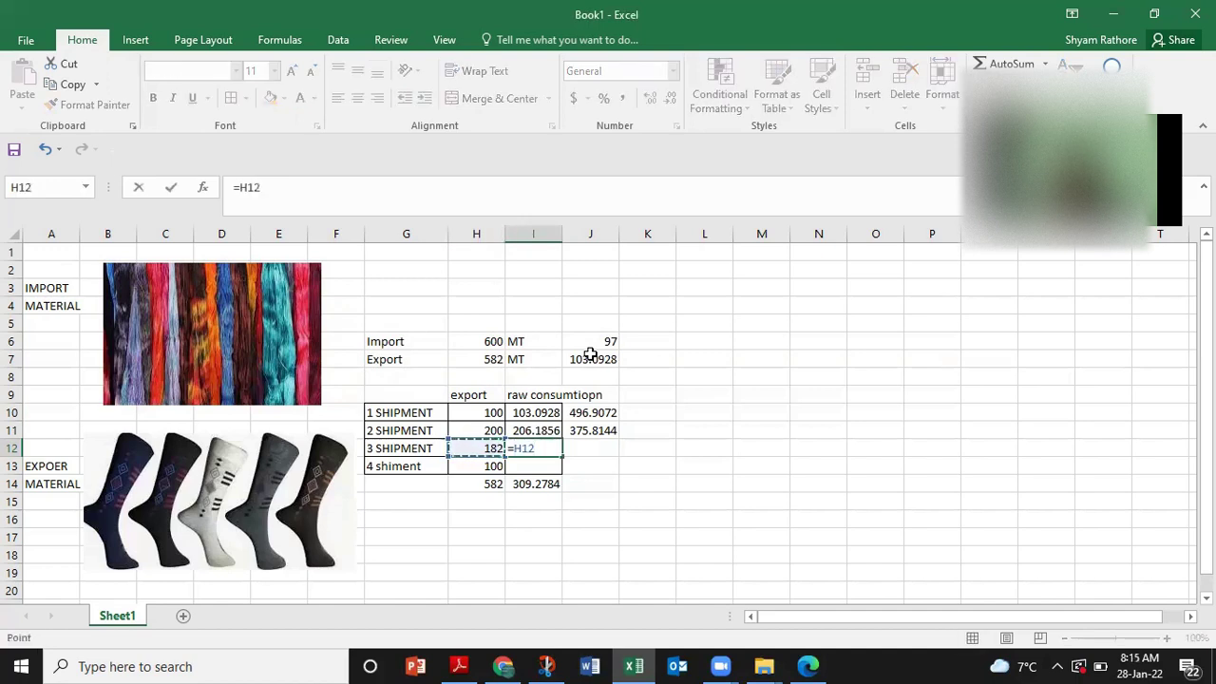
click(589, 358)
text(*)
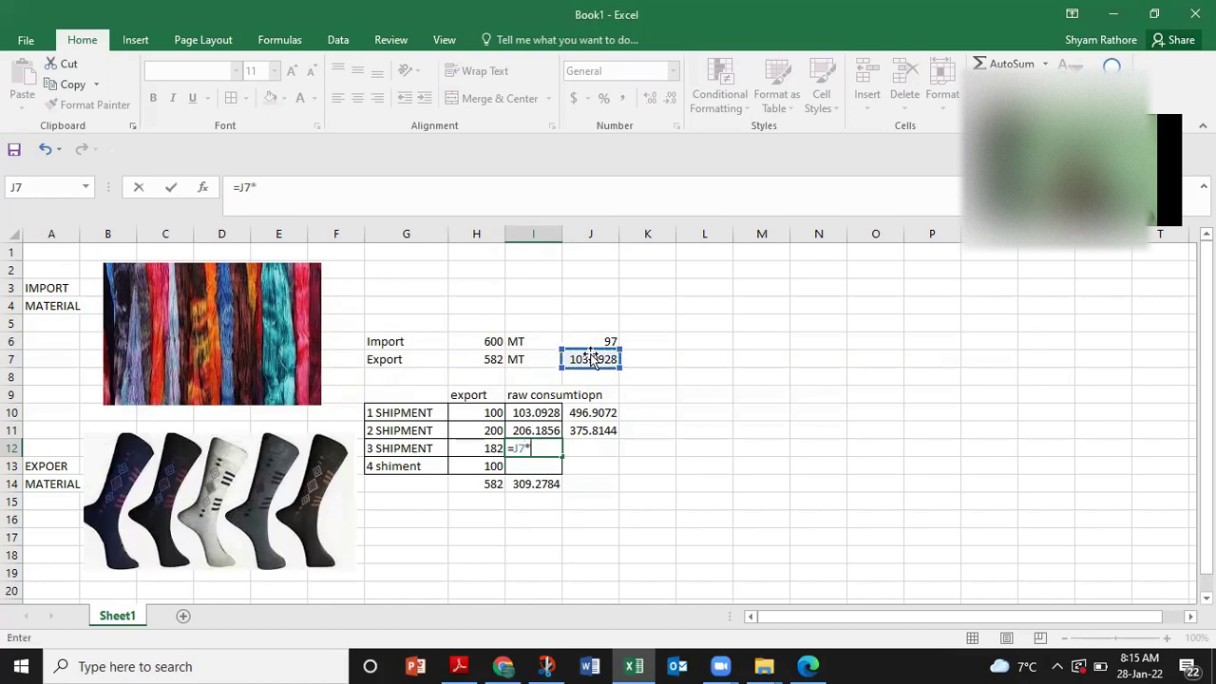
text(%)
key(Return)
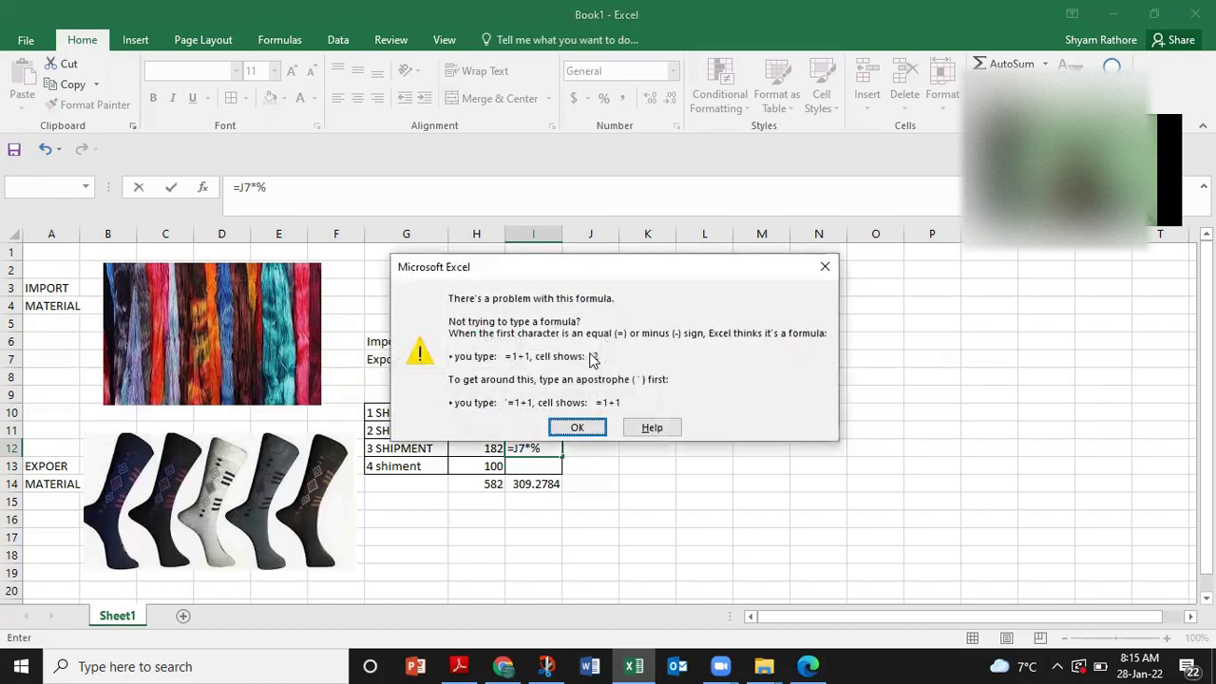
key(Return)
key(Escape)
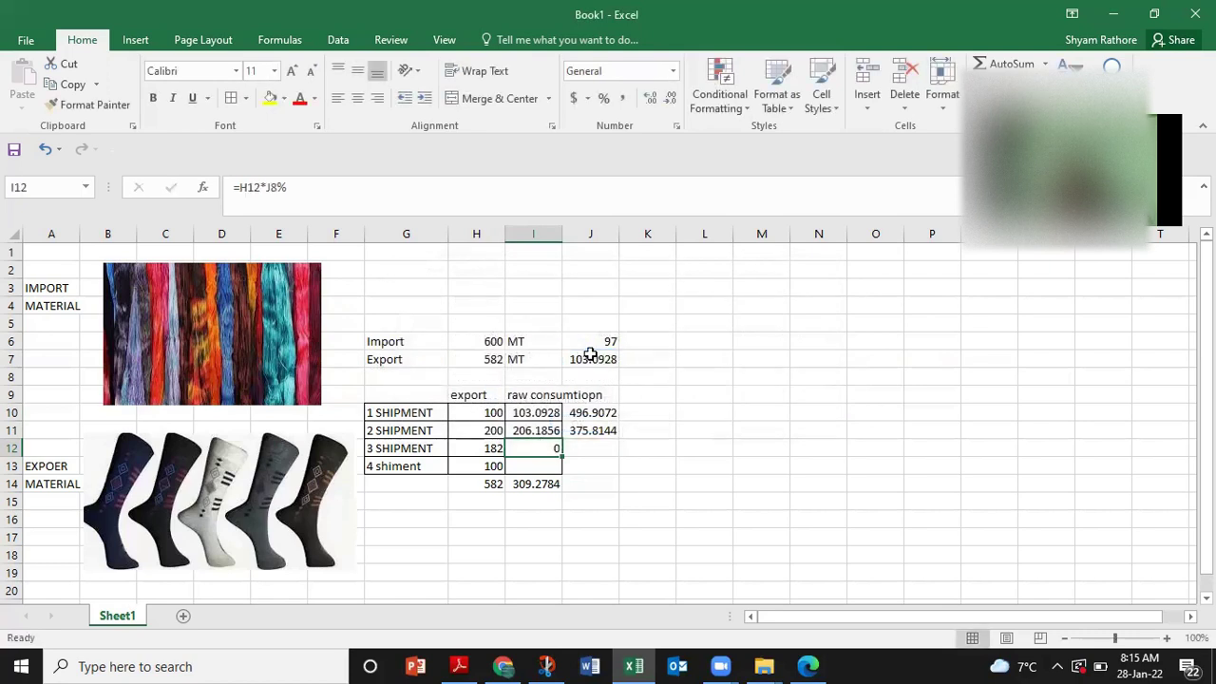
Enter the formula =H12*J7% in I12 for the third shipment's raw consumption
text(=)
key(Left)
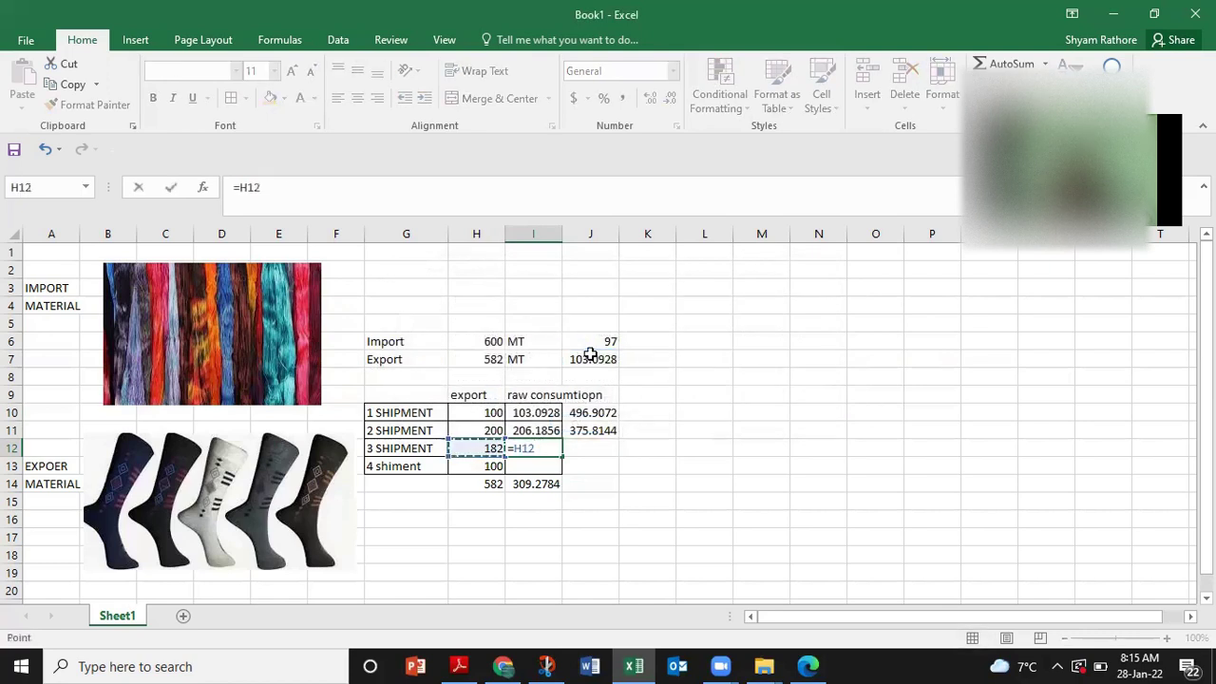
text(*)
click(592, 358)
text(%)
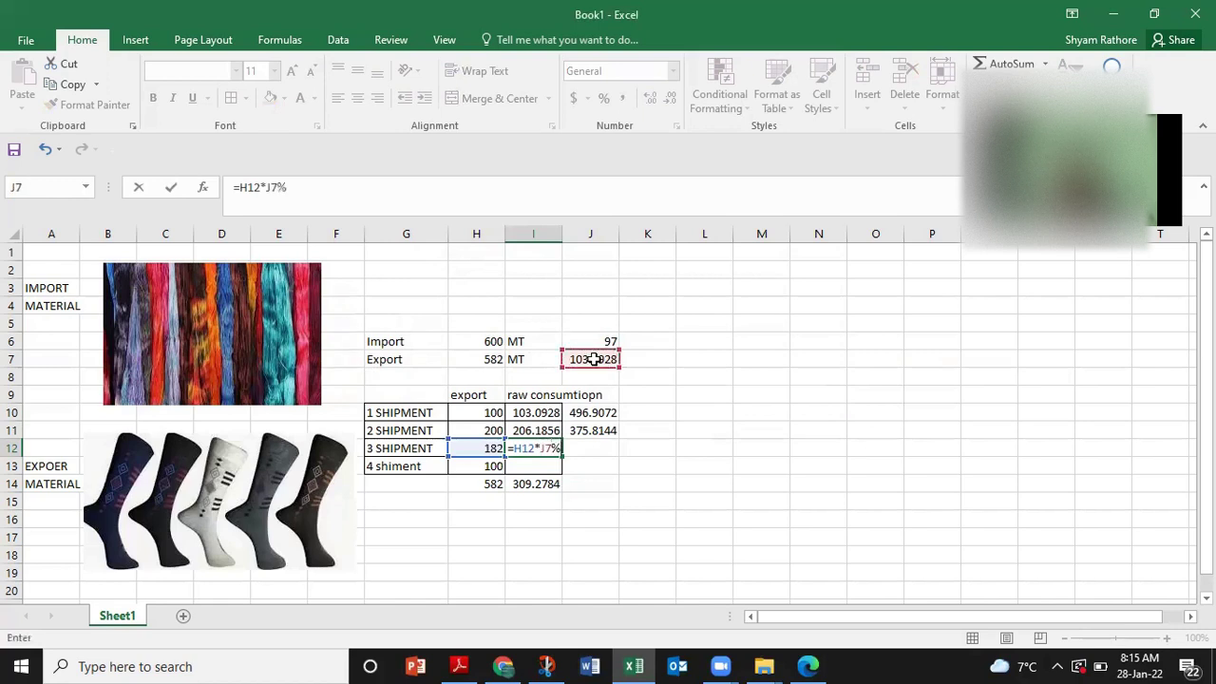
key(Return)
key(Up)
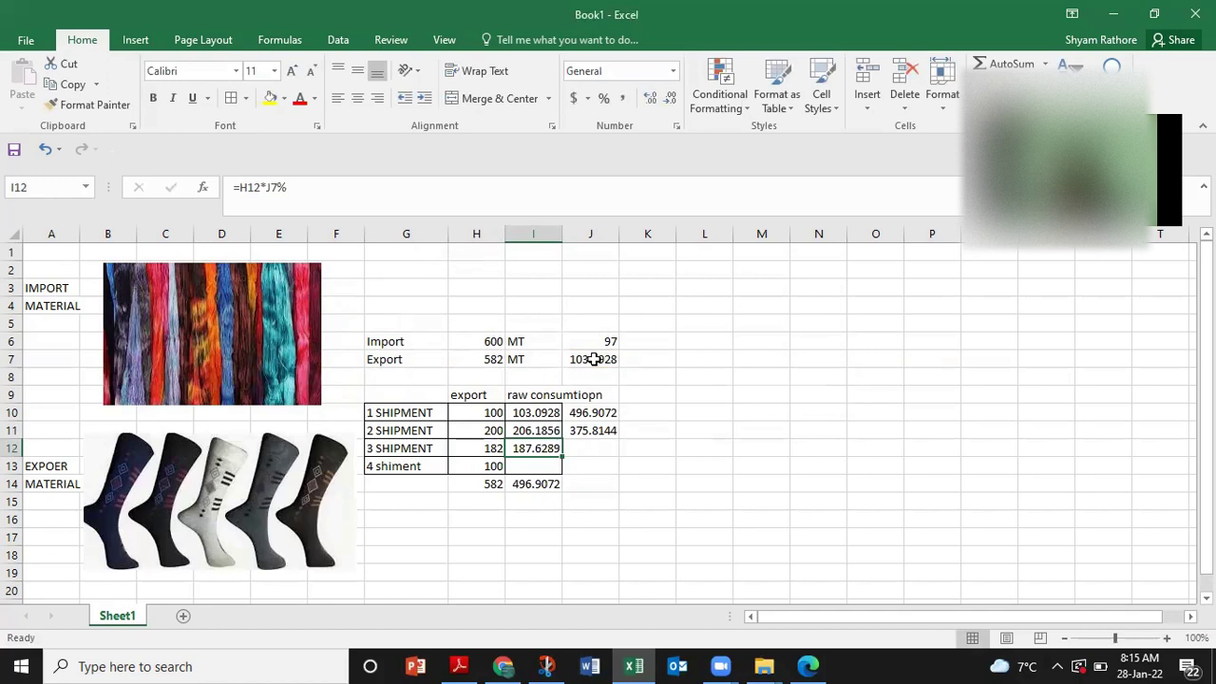
Try to copy the balance formula from J11 down to J12 for the third shipment, and clear J12 again
key(Right)
key(ctrl+d)
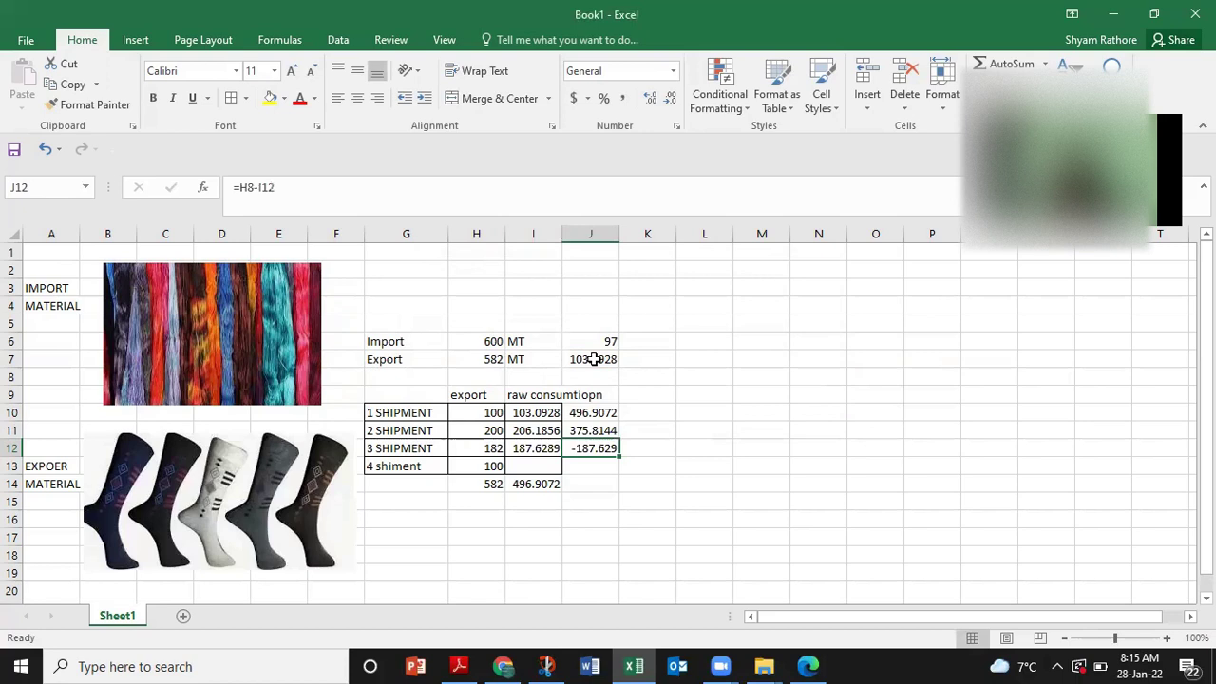
key(Down)
key(Up)
key(Delete)
Examine the raw consumption and balance cells of the second and third shipments in rows 11 and 12
key(Left)
key(Up)
key(Left)
key(Right)
key(Right)
key(Down)
key(Left)
key(Right)
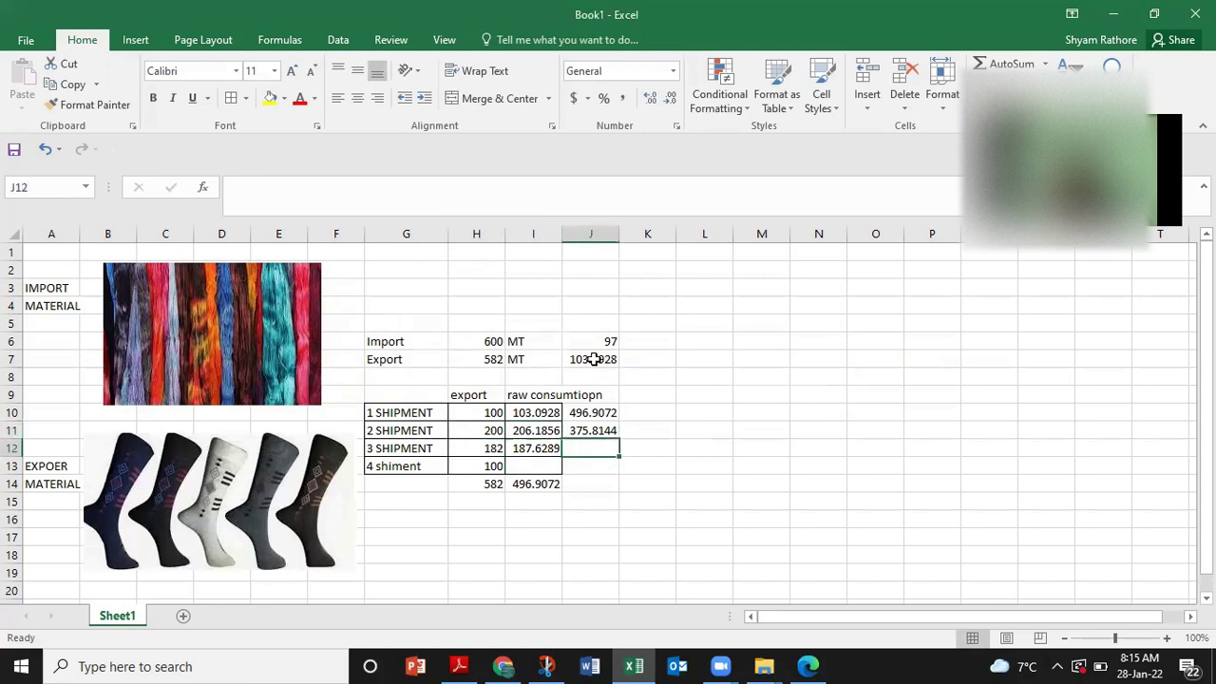
Undo the clearing of J12, check the shipment formulas around it including the balance in J11, and clear J12 again
key(ctrl+z)
key(Down)
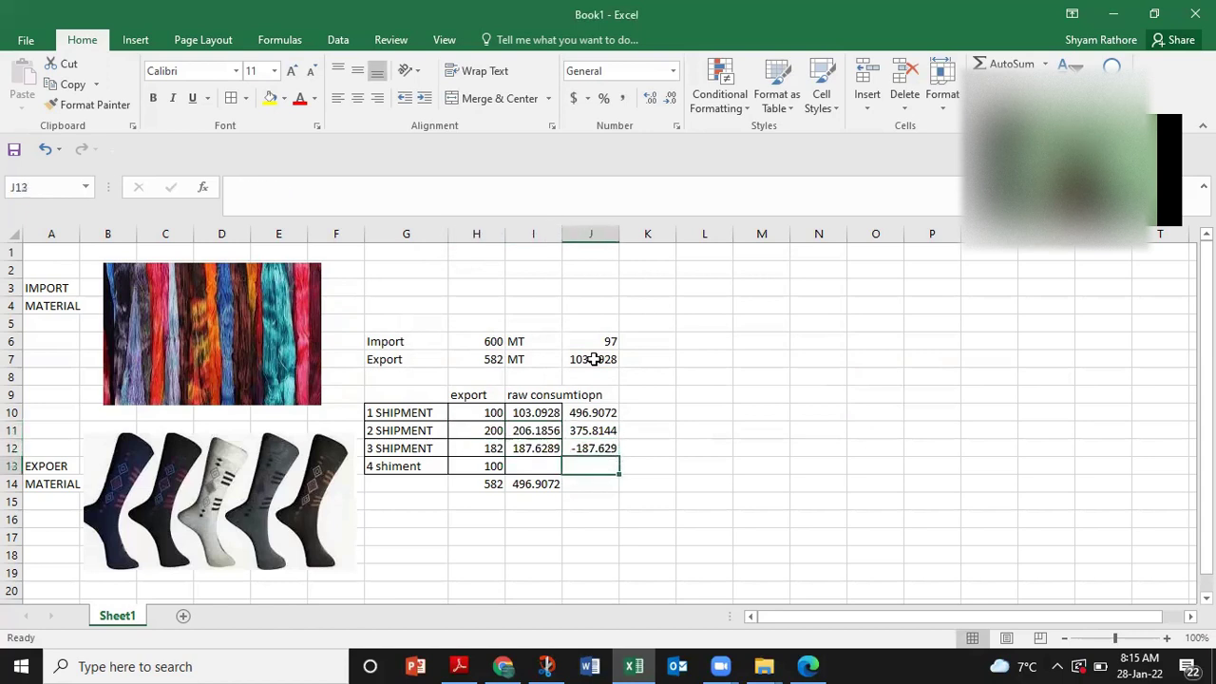
key(Left)
key(Left)
key(Up)
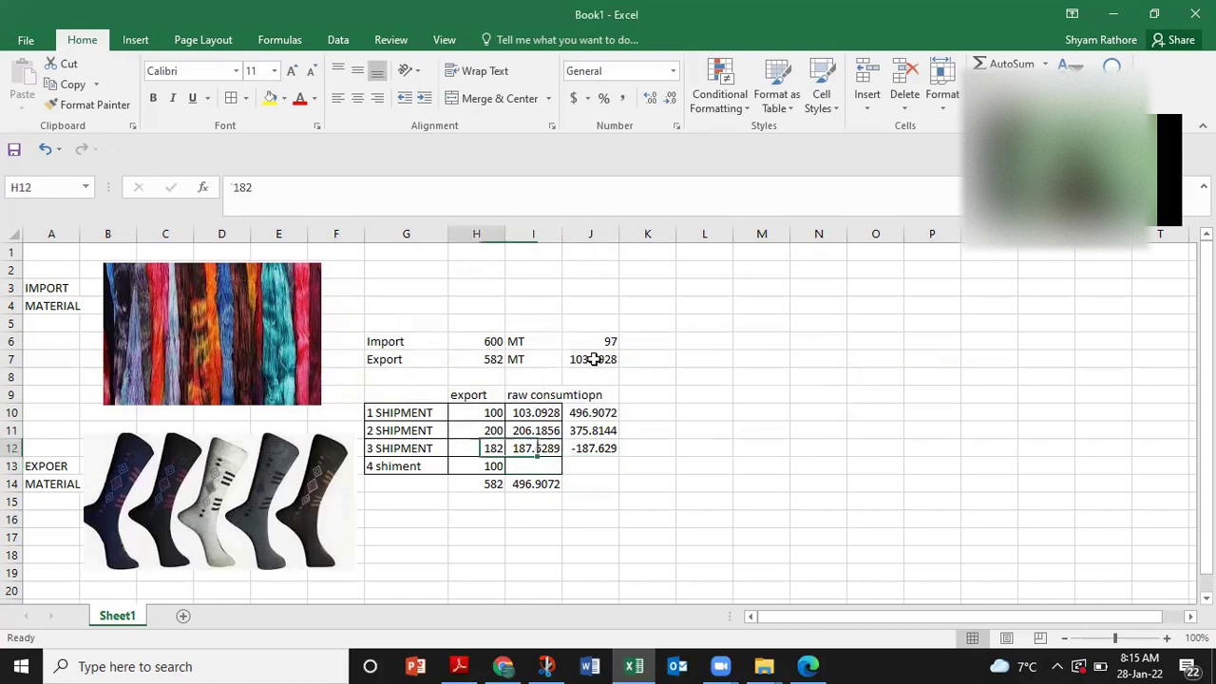
key(Right)
key(Up)
key(Up)
key(Right)
key(Down)
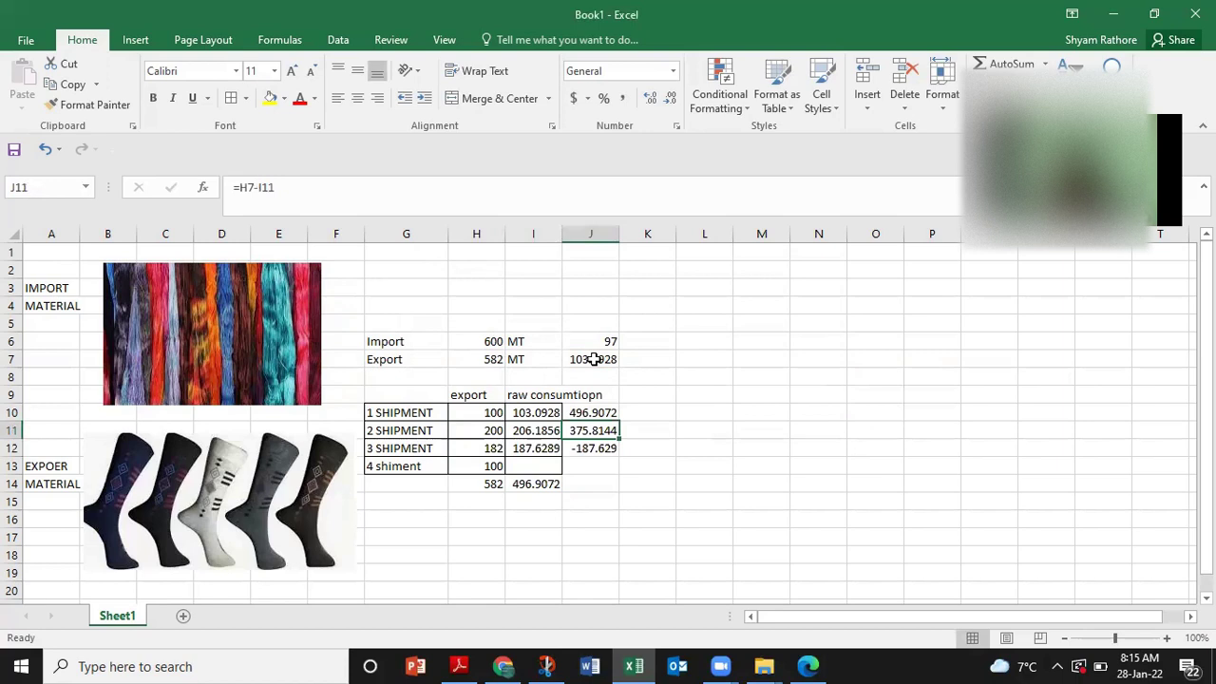
key(Down)
key(Delete)
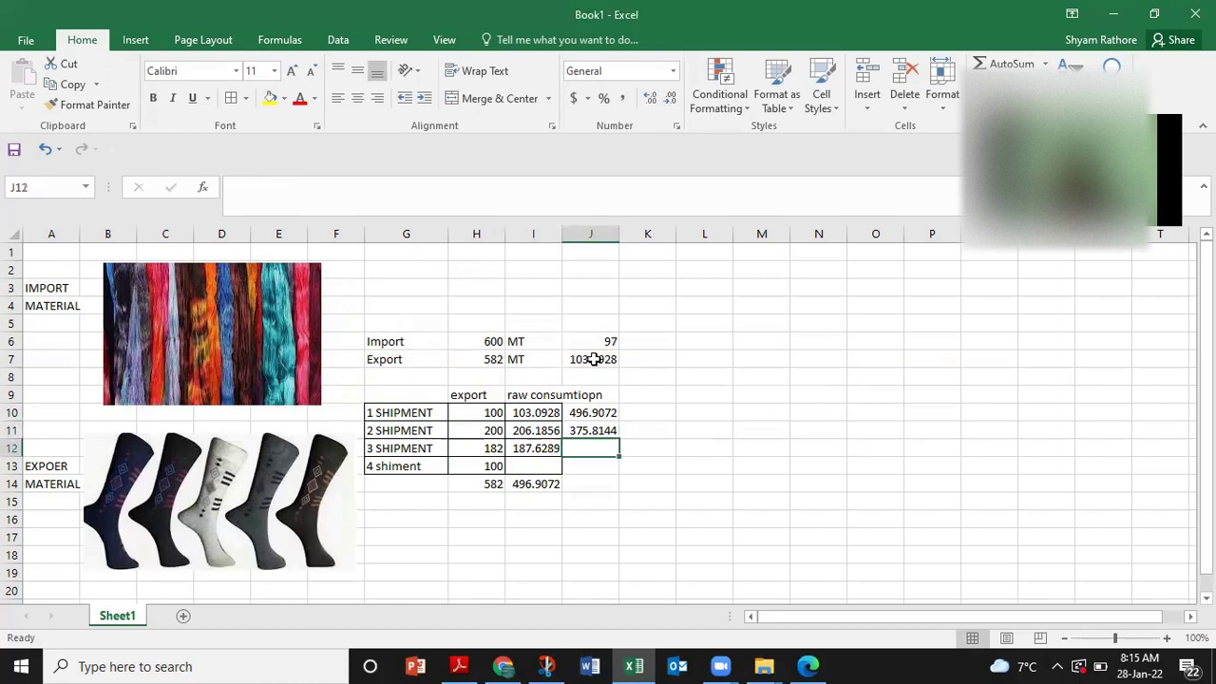
Try the formula =I11-J10 in J11 for the second shipment's balance, and clear the cell
key(Up)
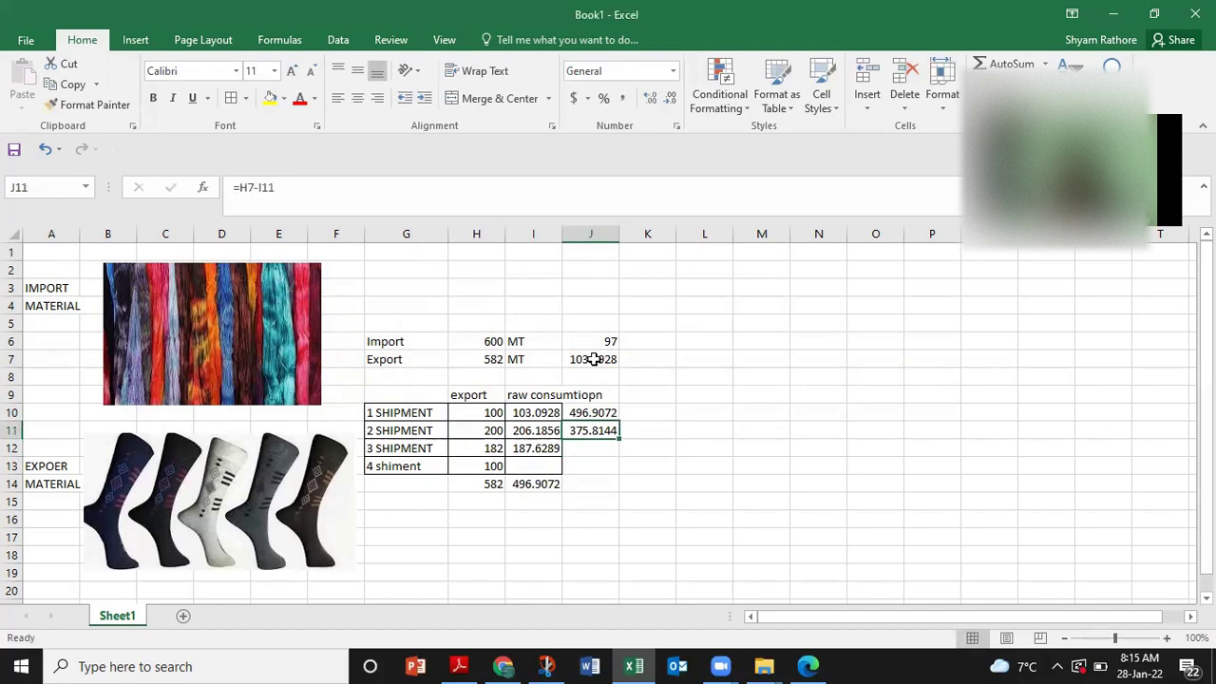
text(=)
key(Left)
text(-)
key(Up)
key(Return)
key(Up)
key(Delete)
Enter the formula =J10-I11 in J11 for the balance left after the second shipment
text(=)
key(Up)
text(-)
key(Left)
key(Return)
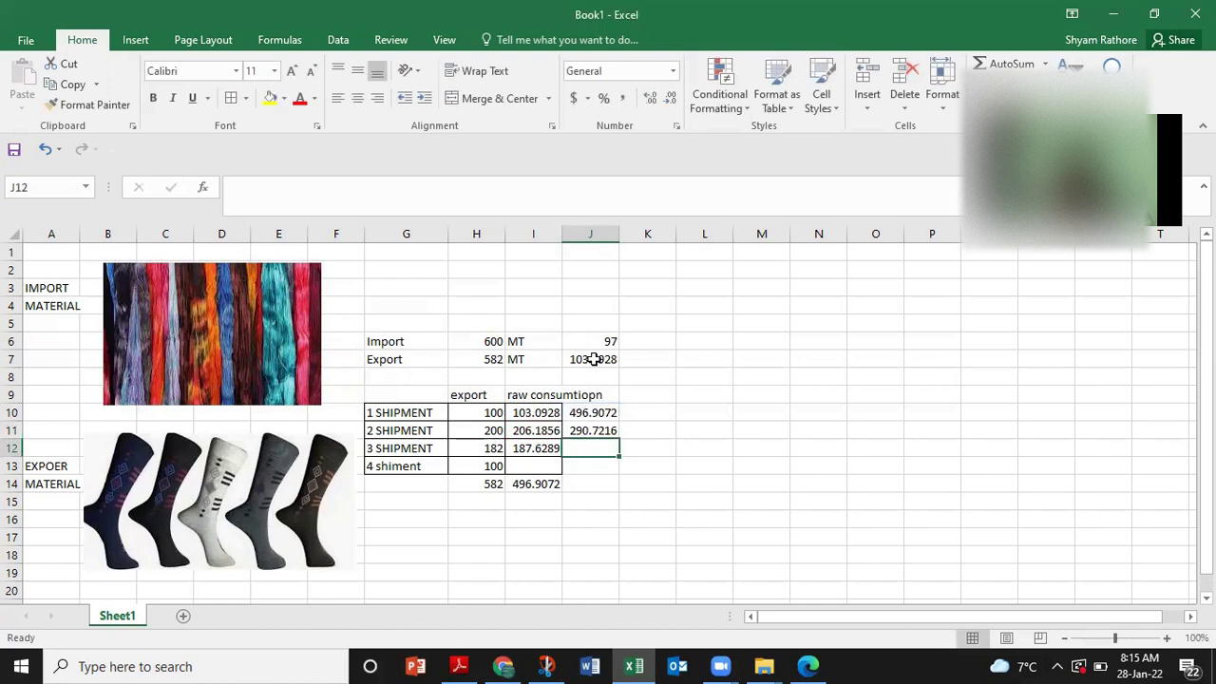
Enter the formula =J11-I12 in J12 for the balance left after the third shipment
text(=)
key(Up)
text(-)
key(Left)
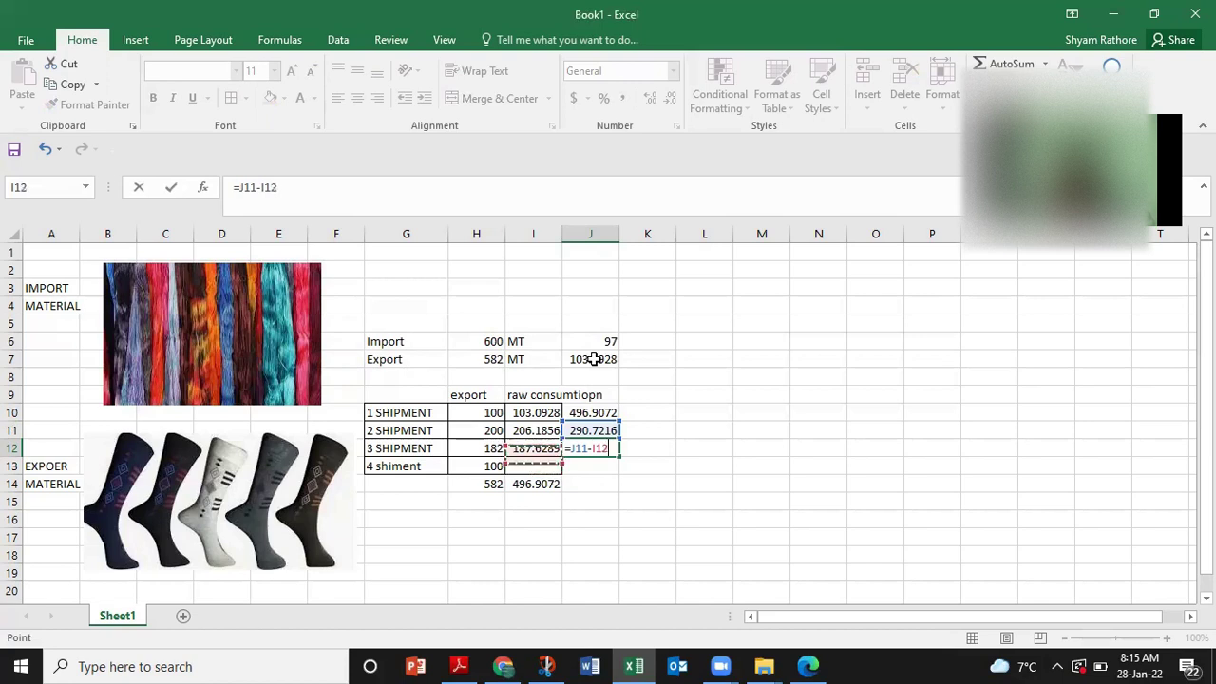
key(Return)
key(Left)
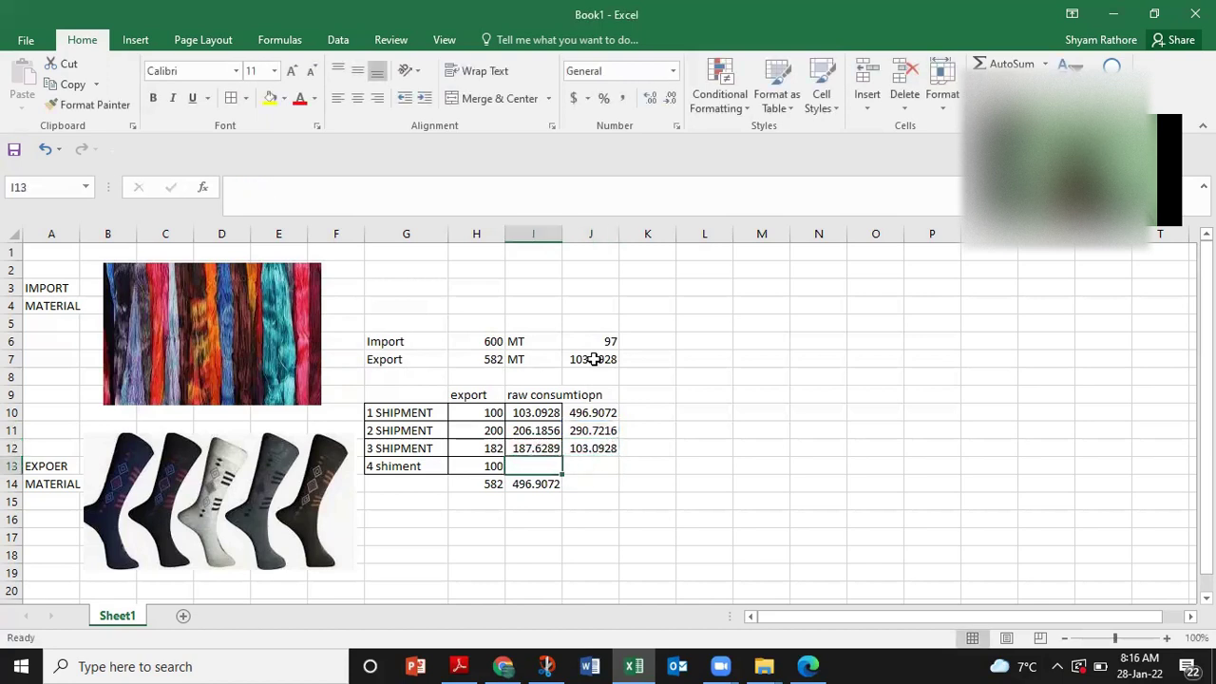
key(Left)
key(Left)
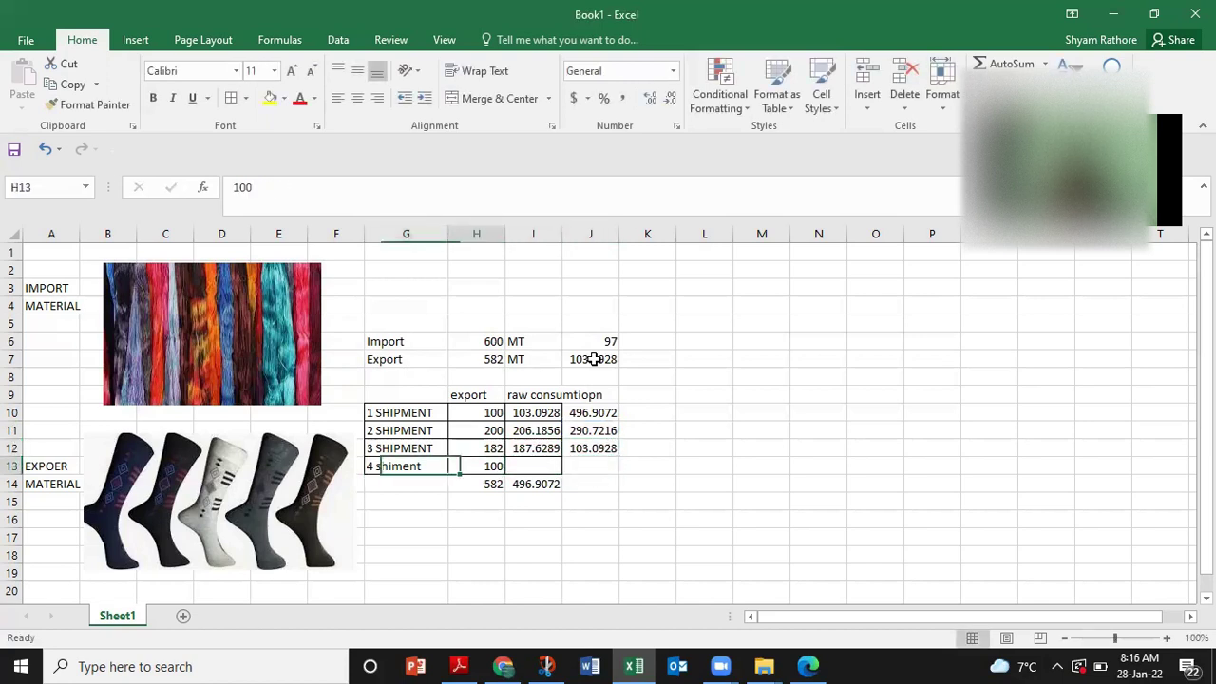
key(Right)
key(Right)
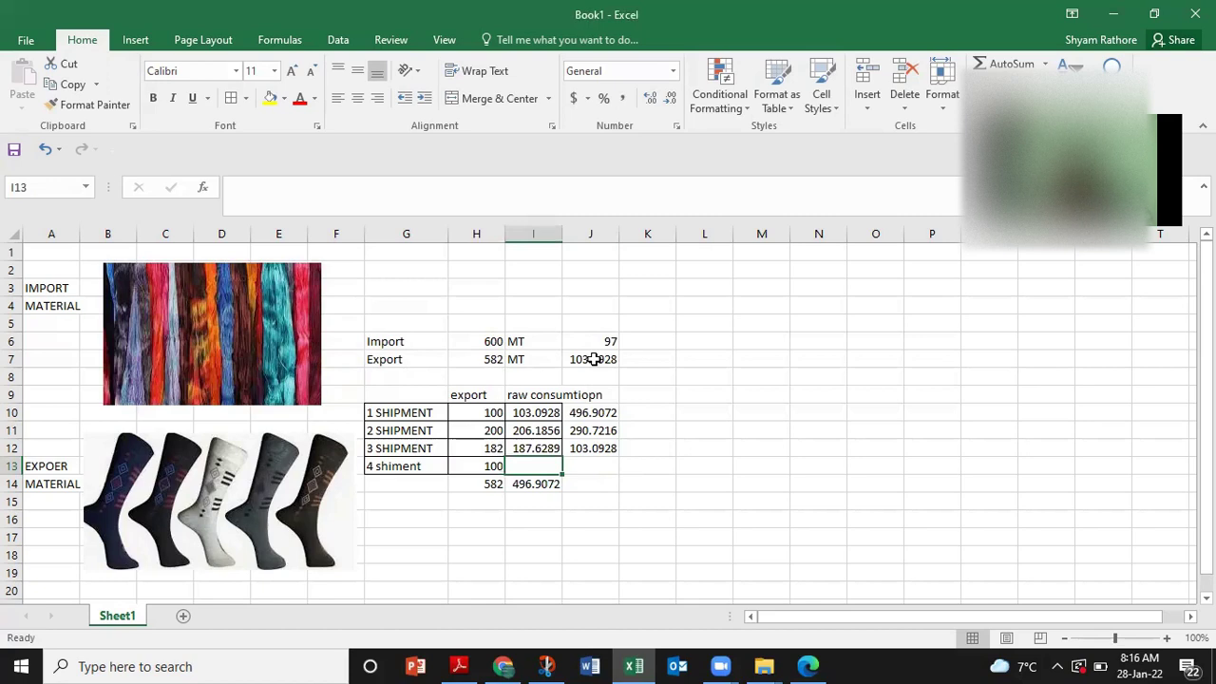
text(=)
key(Left)
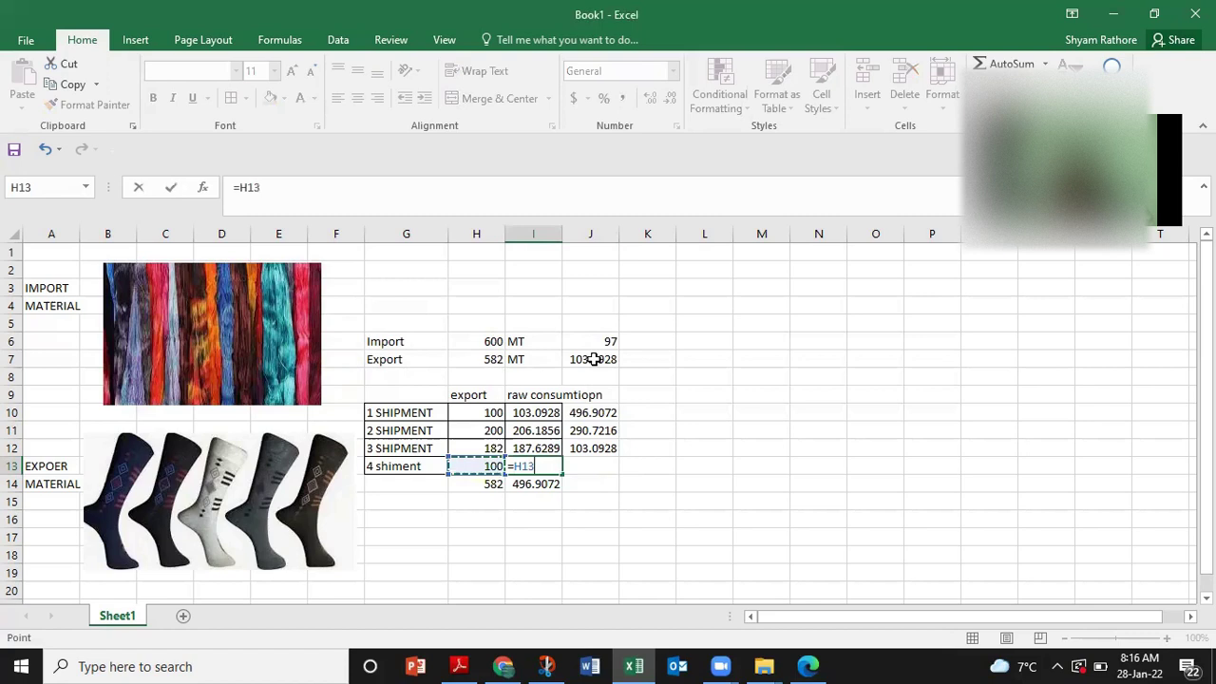
click(583, 360)
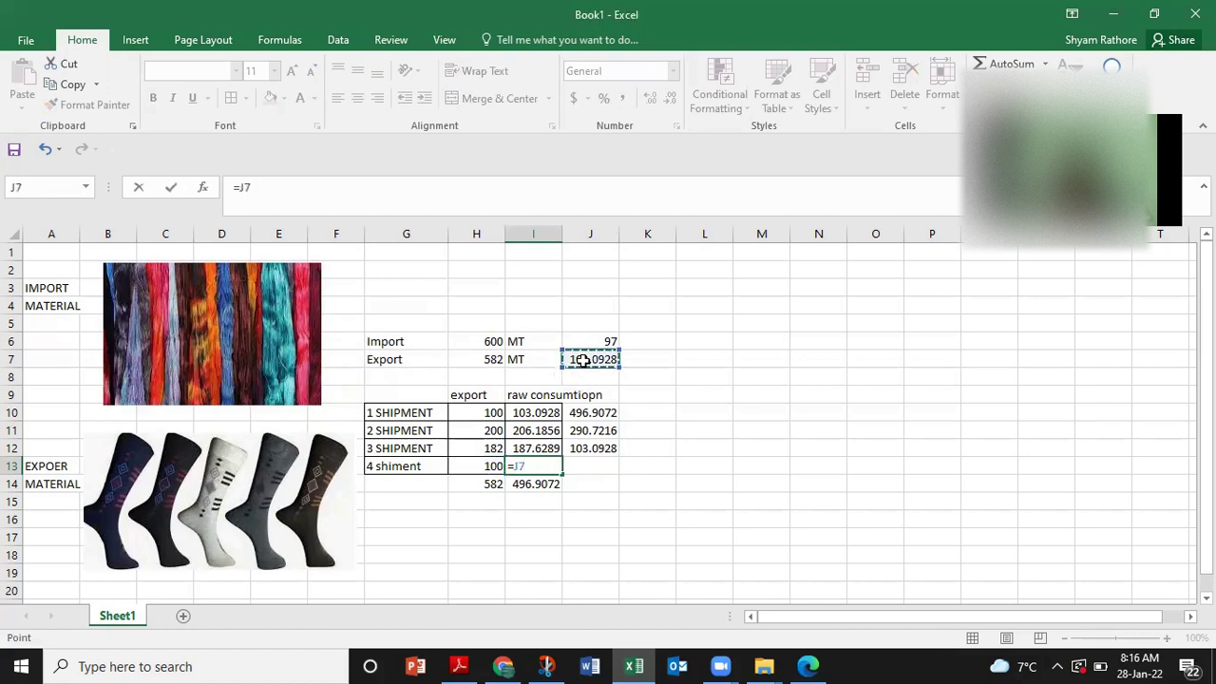
text(*10)
key(Escape)
key(Right)
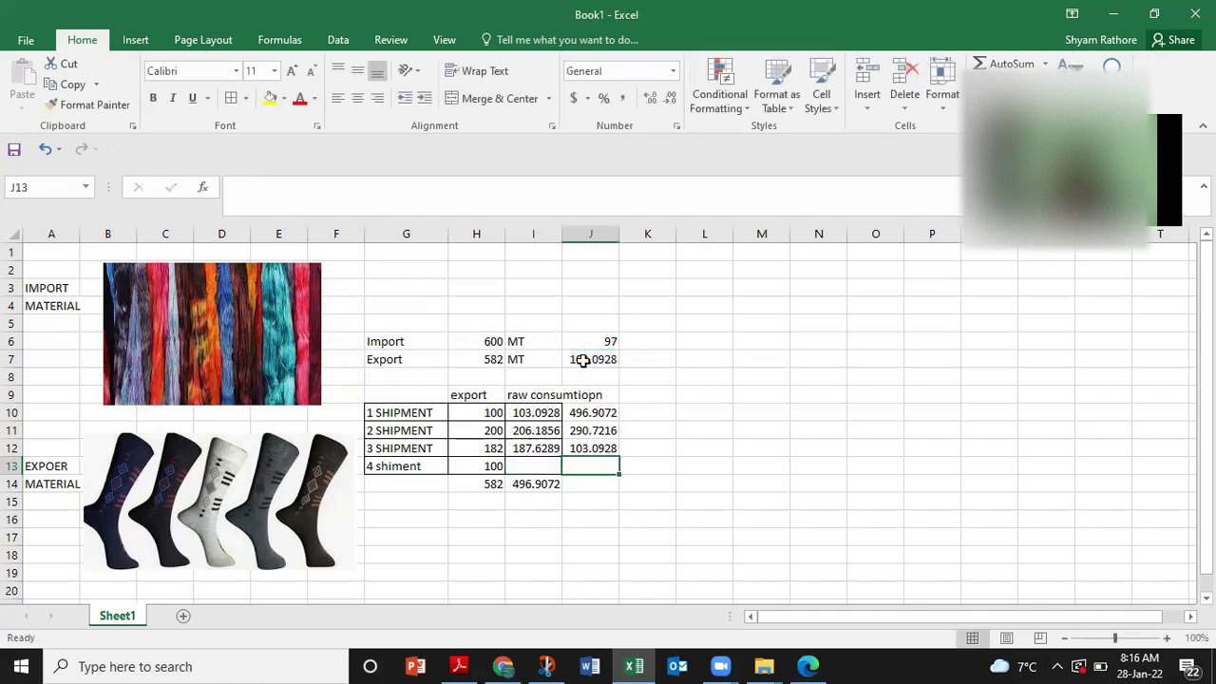
Enter the formula =H13*J7% in I13 for the fourth shipment's raw consumption
key(Left)
text(=)
key(Left)
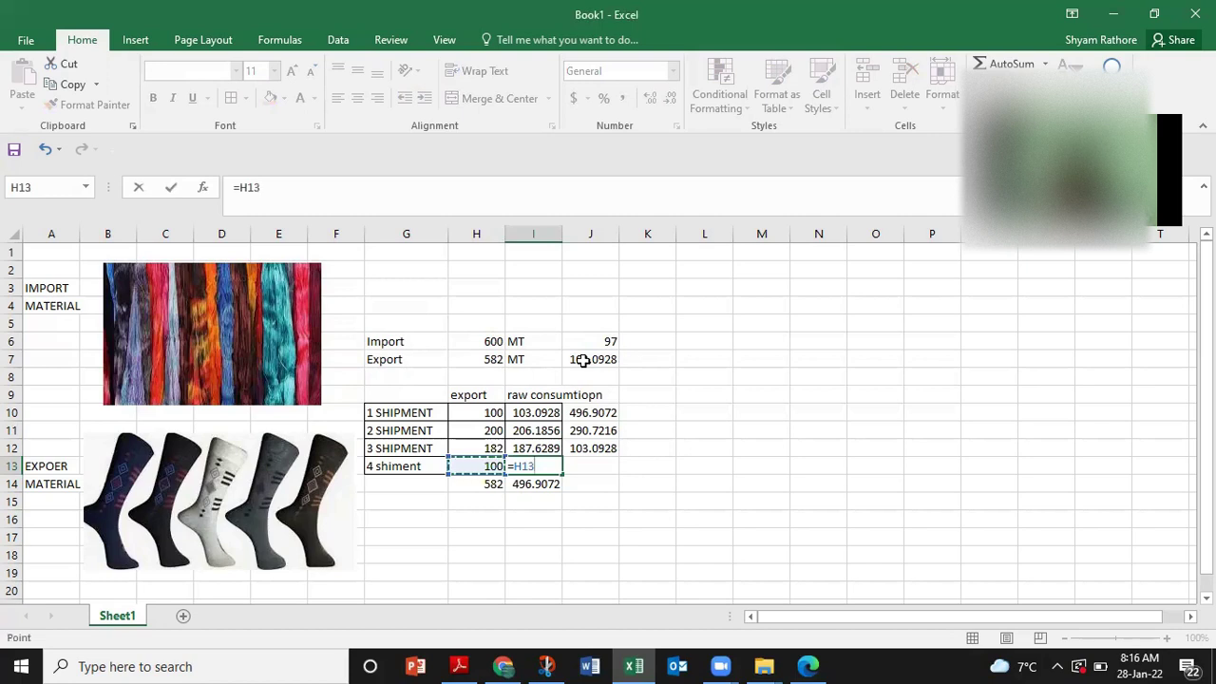
text(*)
click(582, 361)
text(%)
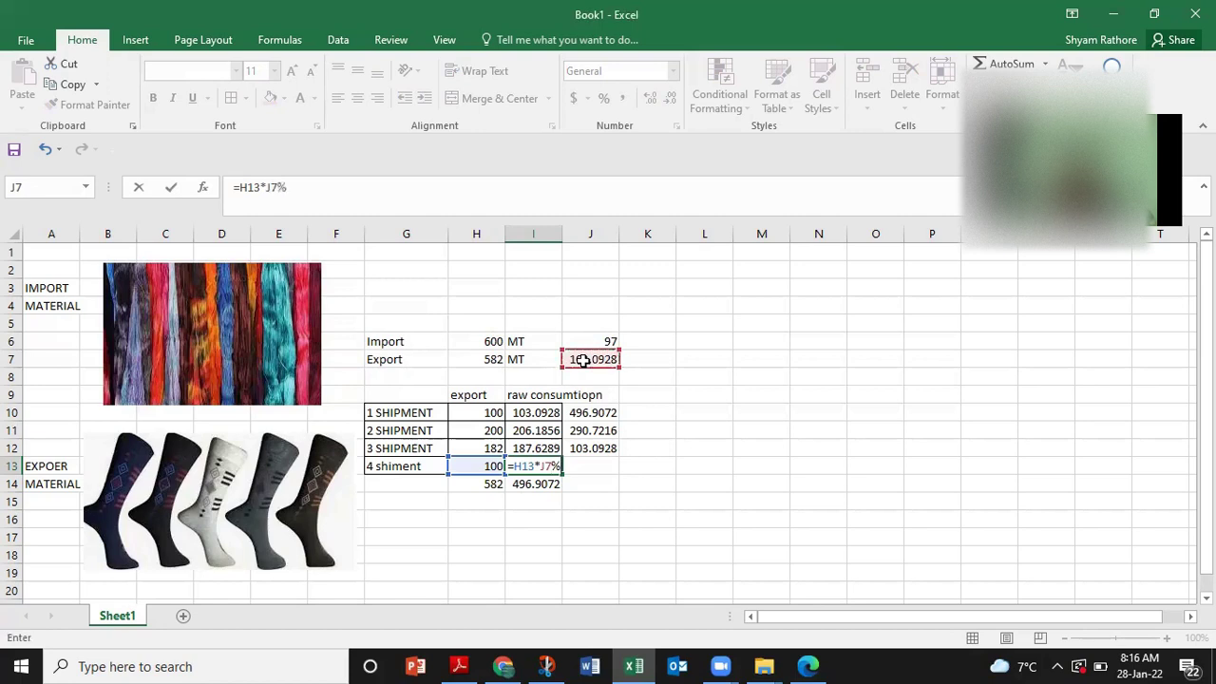
key(Return)
Enter the formula =J12-I13 in J13 for the balance left after the fourth shipment
key(Right)
key(Up)
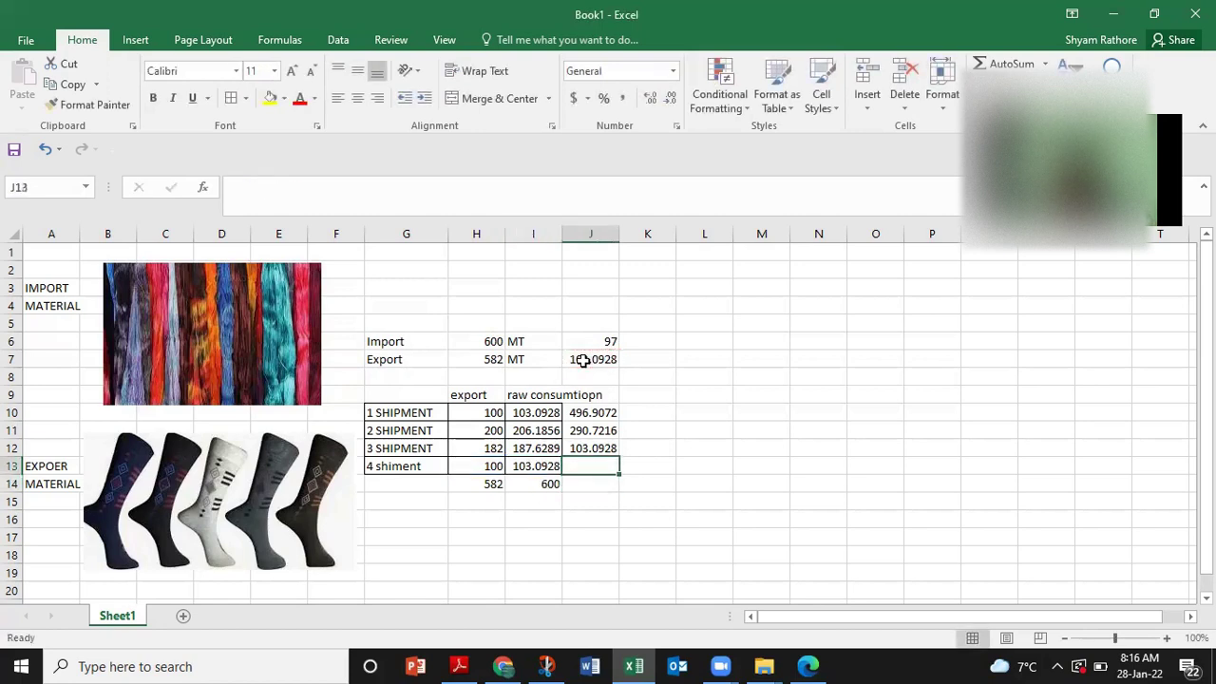
text(=)
key(Up)
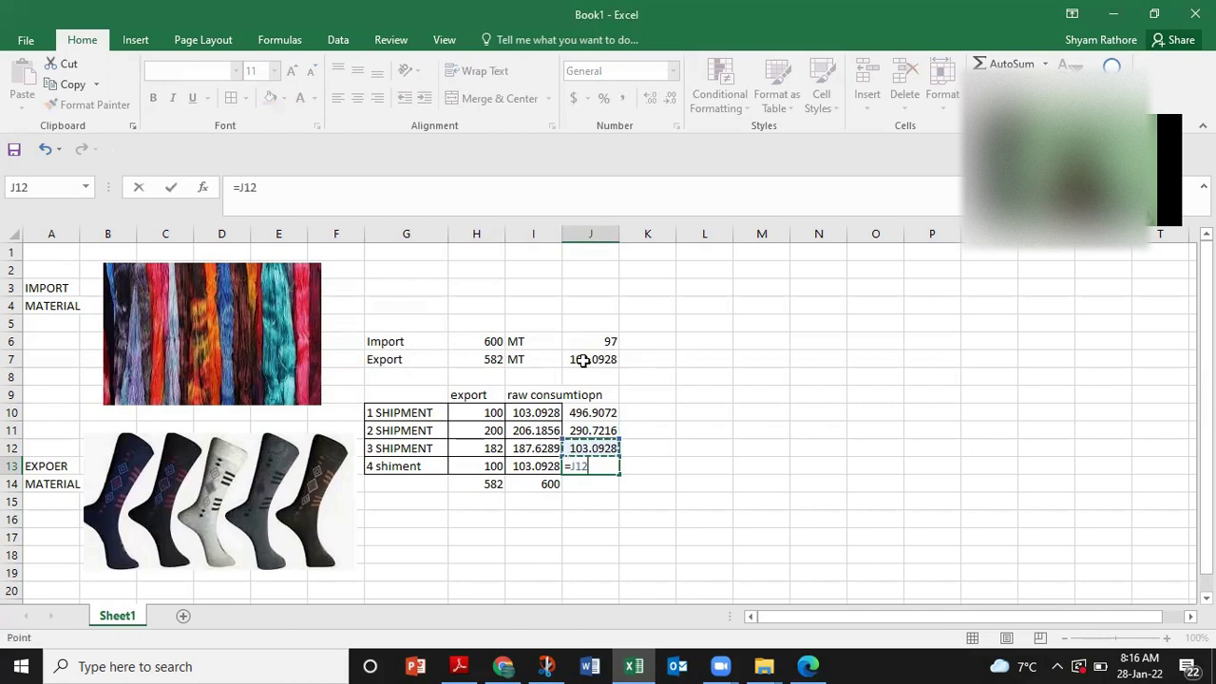
text(-)
key(Left)
key(Return)
Examine the raw consumption of all four shipments in I10:I13 and the column total in I14
key(Up)
key(Left)
key(Right)
key(Right)
key(Left)
key(Up)
key(Left)
key(Up)
key(shift+Down)
key(Up)
key(Up)
key(Down)
key(shift+Down)
key(shift+Down)
key(shift+Down)
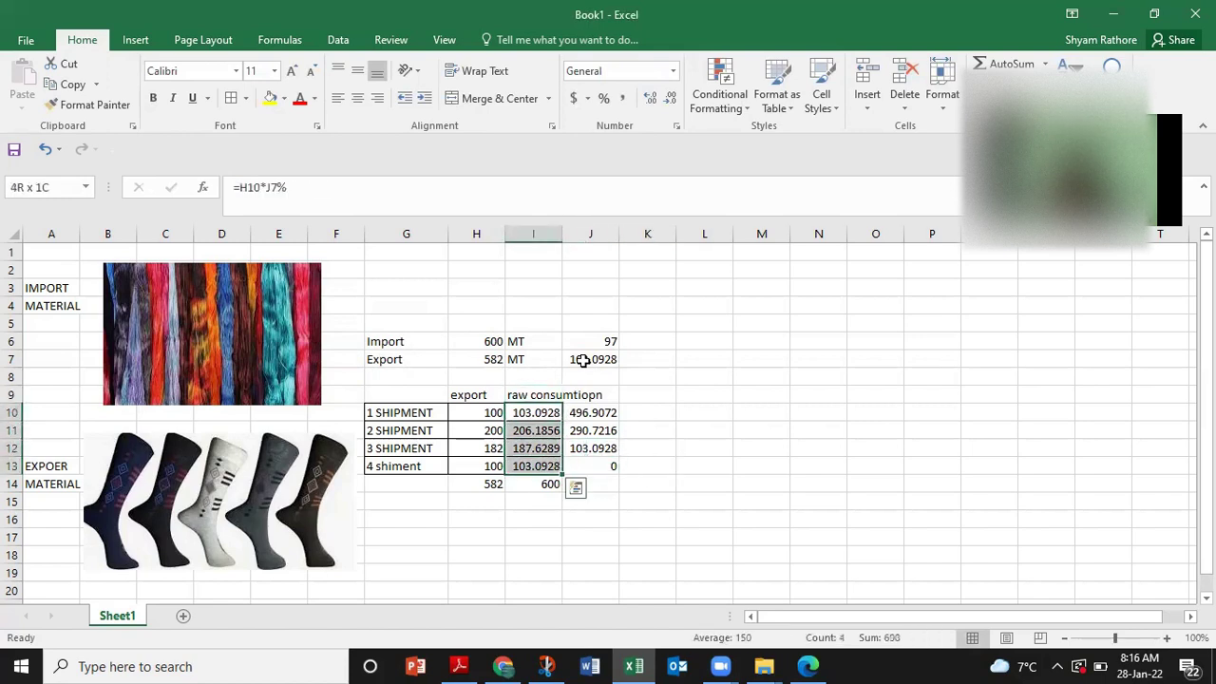
key(Down)
key(Down)
key(Down)
key(Down)
key(Up)
key(Up)
key(Up)
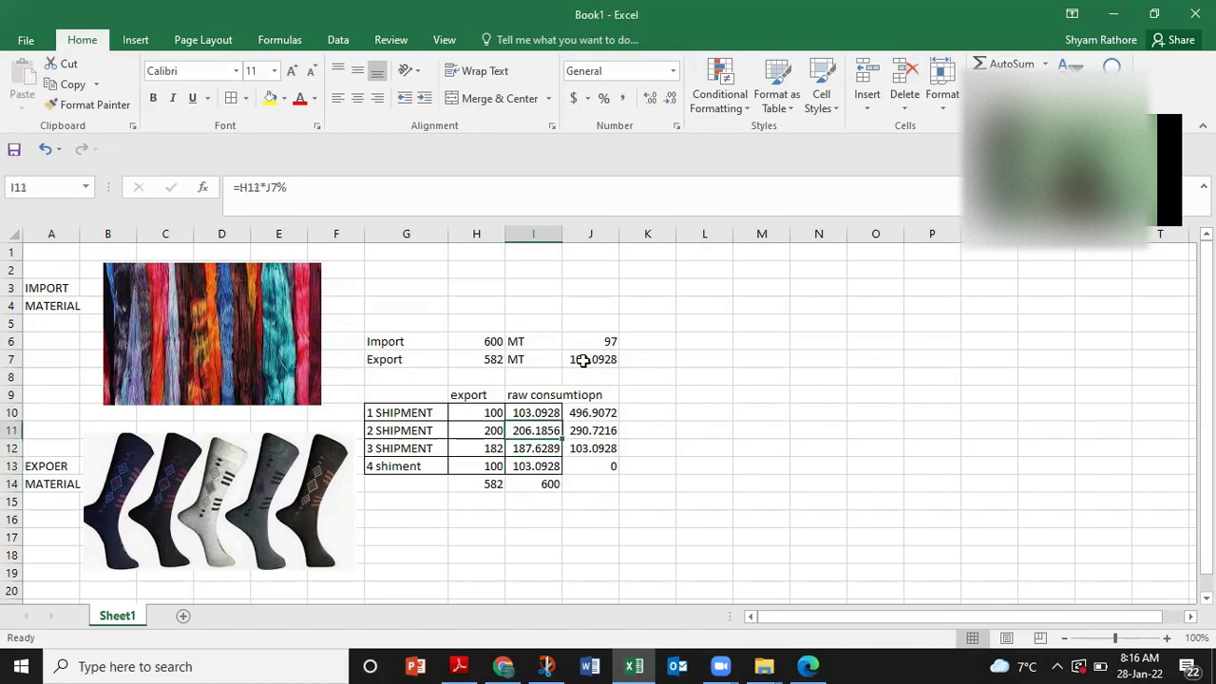
Review the remaining import balance after each shipment in J10:J13 against the exports and raw consumption
key(Up)
key(Up)
key(Right)
key(Down)
key(Down)
key(Down)
key(Down)
key(Down)
key(Up)
key(Up)
key(Left)
key(Down)
key(Left)
key(Up)
key(Right)
key(Right)
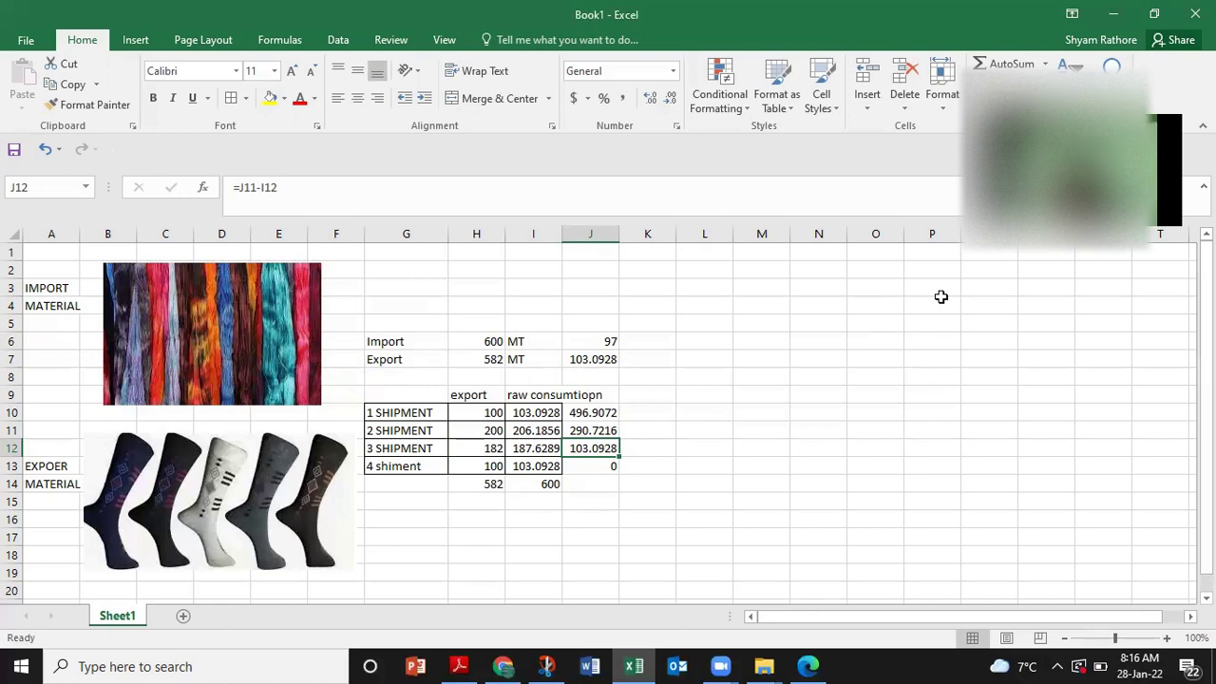
click(952, 207)
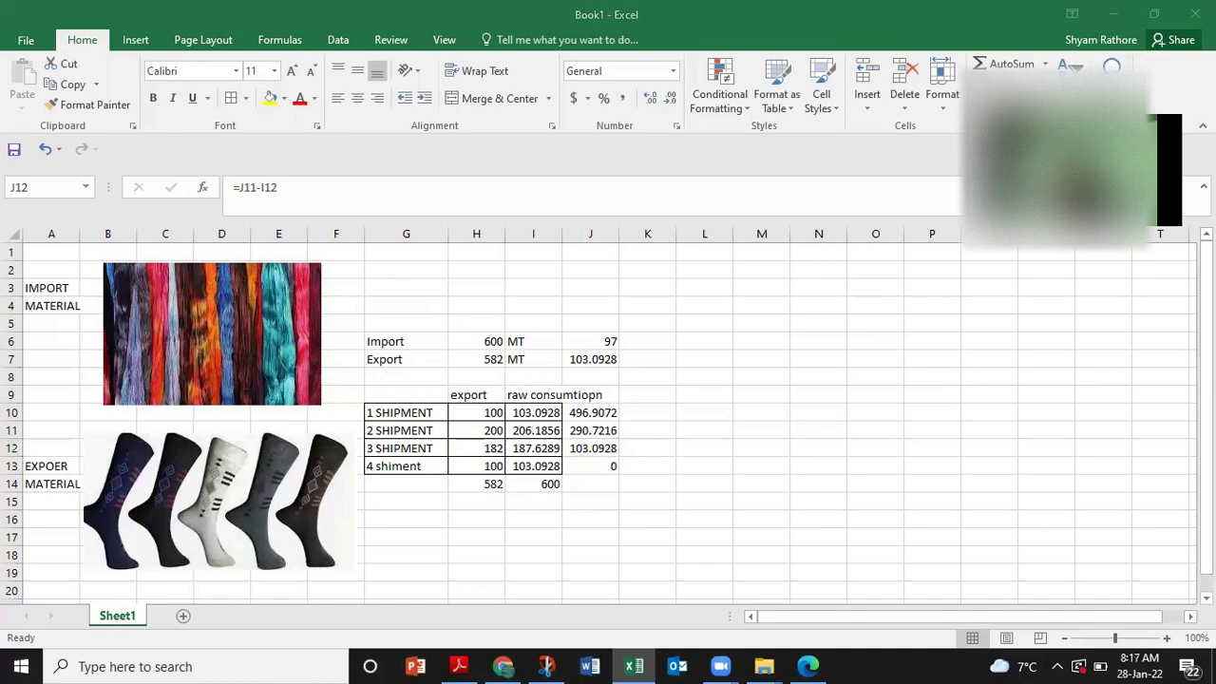